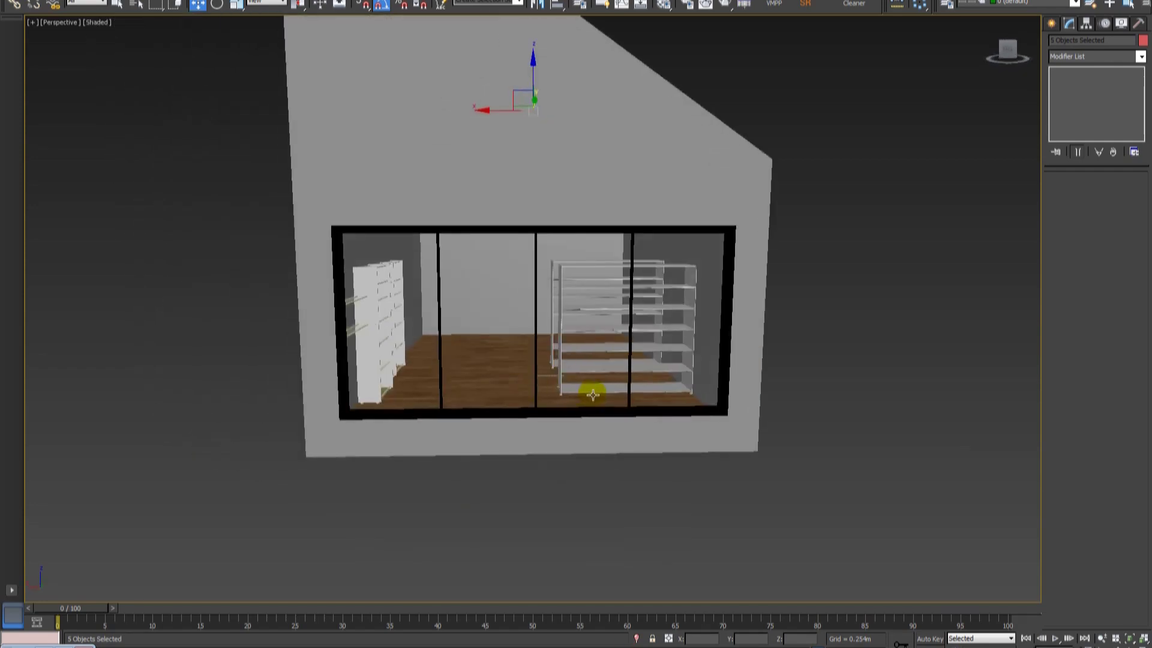
Show the photometric light types on the Create panel and orbit to view the four roof skylights.
alt+middle_drag(591, 390, 514, 411)
scroll(515, 406, down, 4)
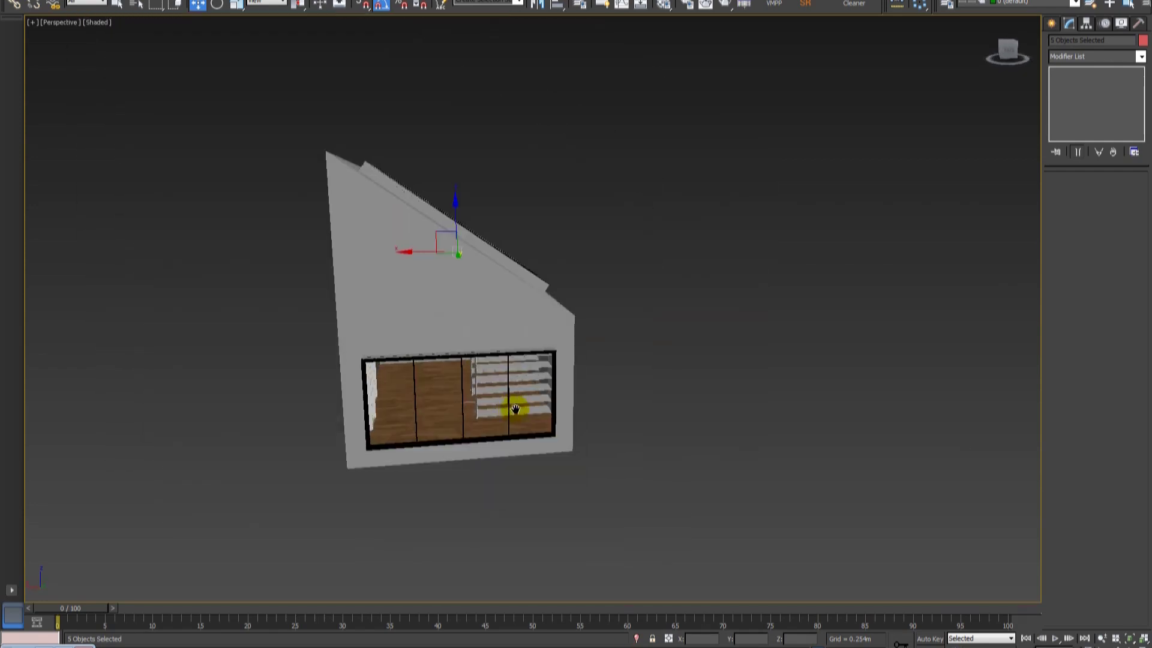
click(1051, 22)
click(1083, 42)
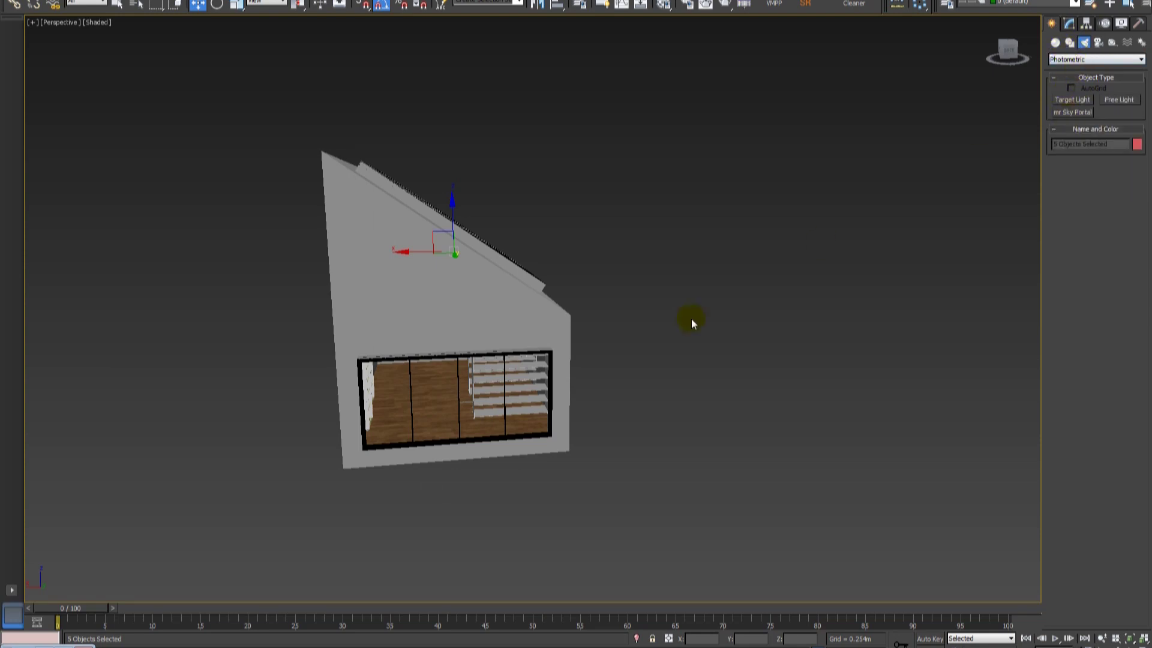
mouse_move(476, 566)
alt+middle_down()
mouse_move(682, 322)
mouse_move(594, 352)
mouse_move(478, 356)
alt+middle_up()
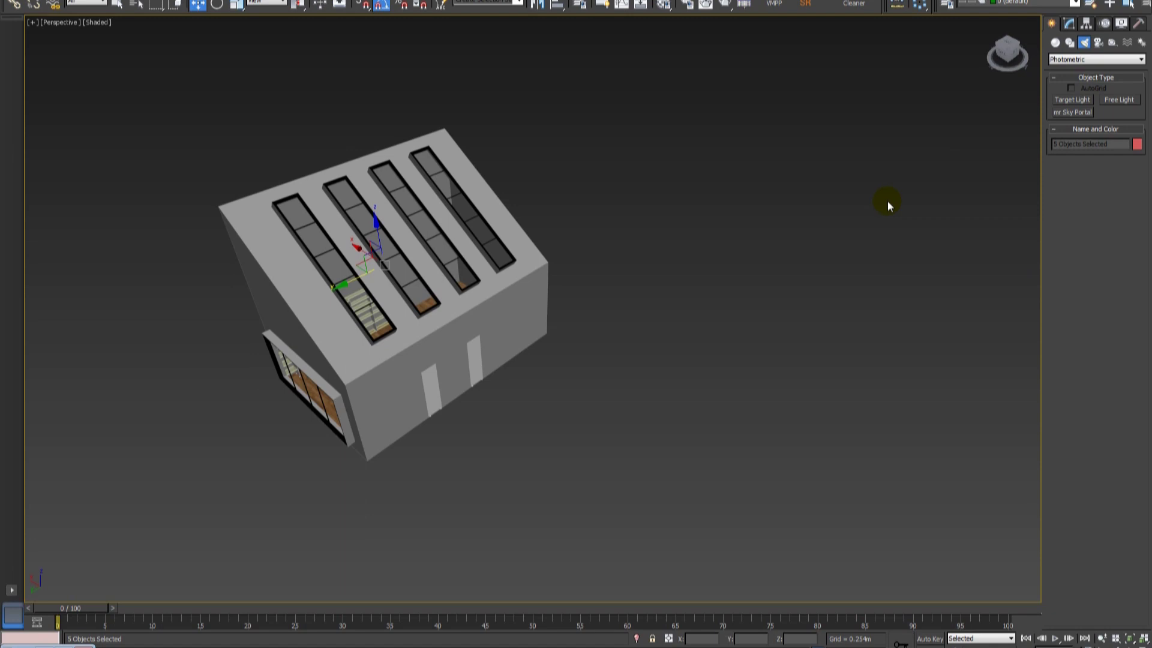
Switch the light type to VRay and drag a VRaySun aimed at the building.
click(1097, 58)
click(1078, 86)
click(1119, 117)
scroll(668, 257, down, 3)
drag(255, 438, 527, 268)
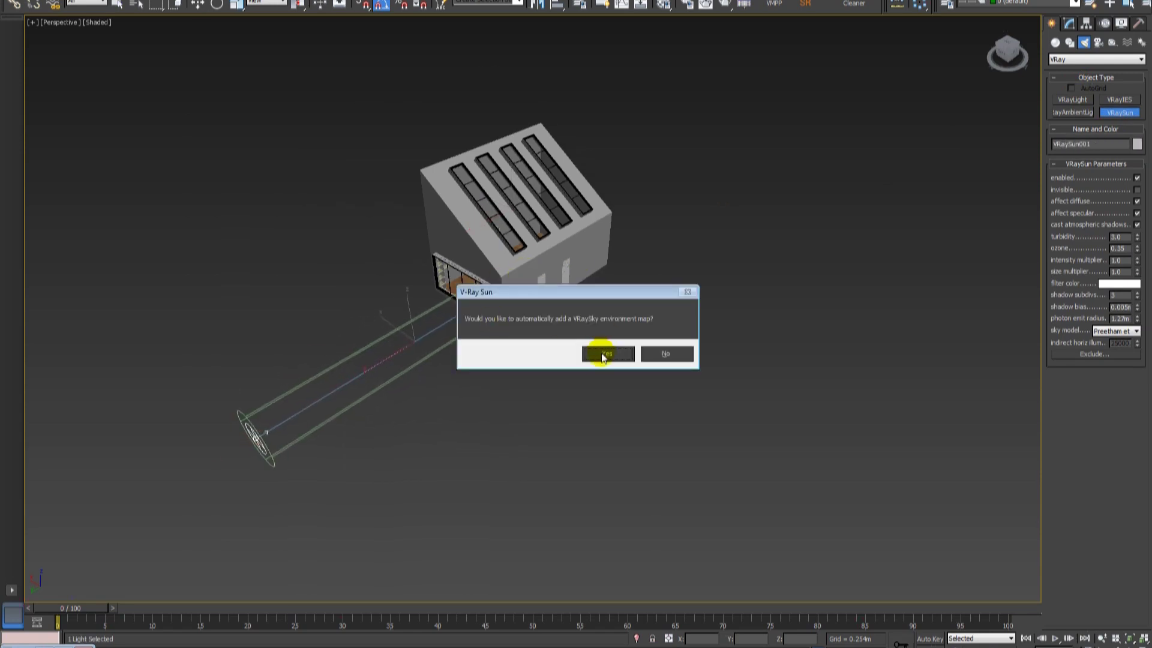
Accept the VRaySky environment map and open the Environment settings with 8.
click(603, 355)
right_click(474, 359)
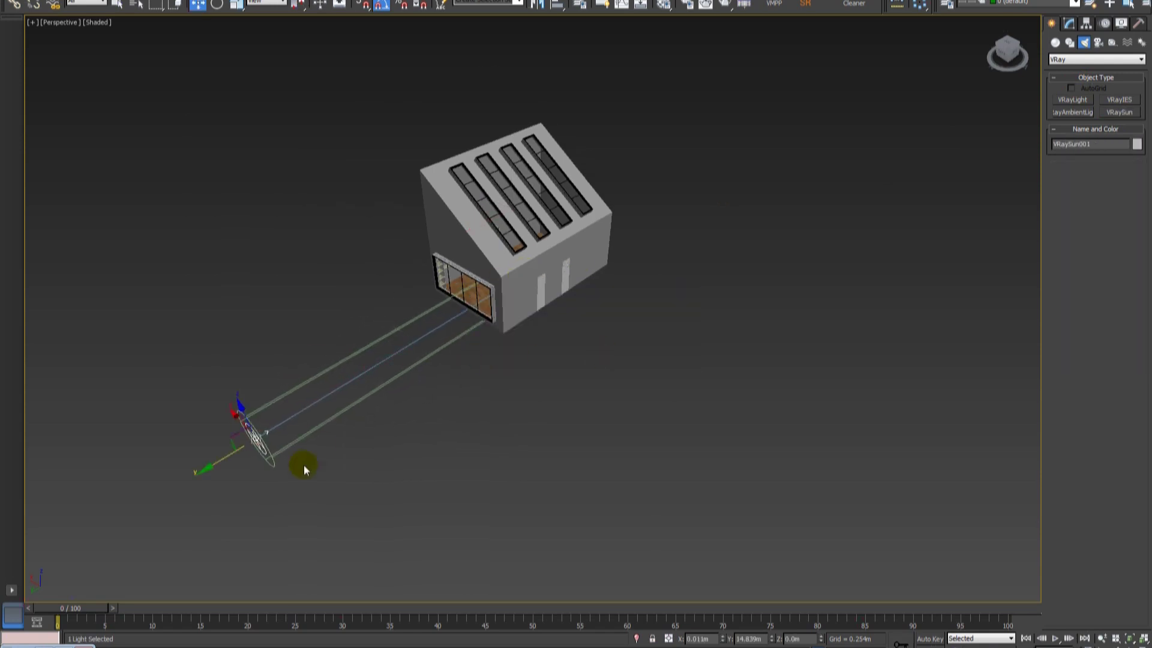
key(8)
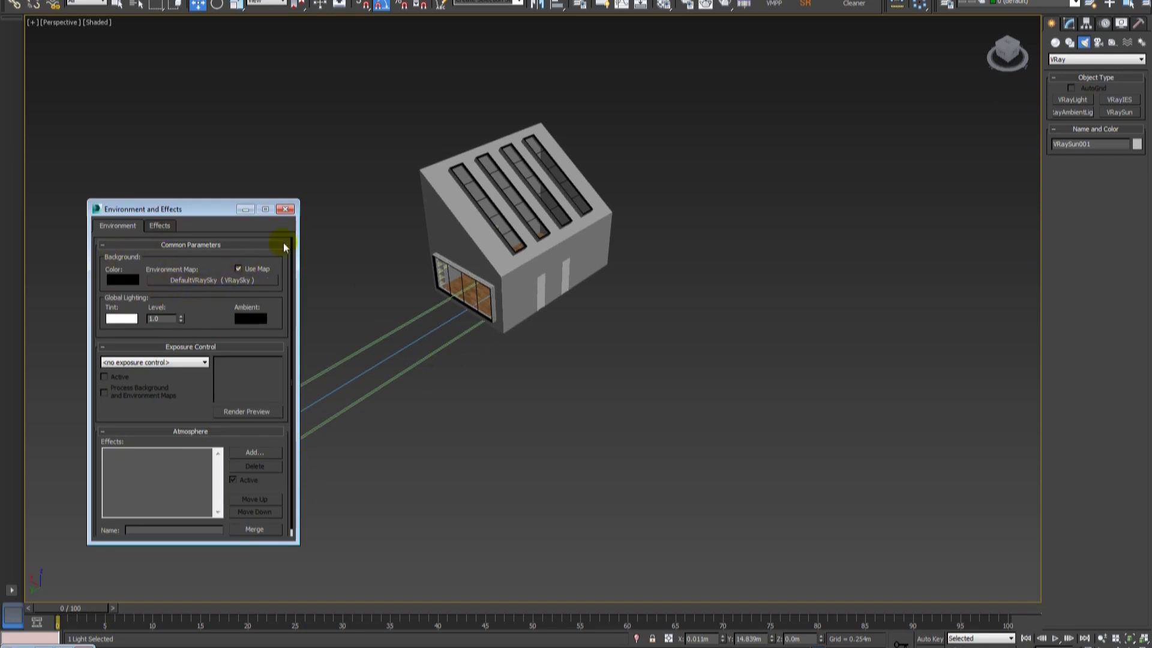
Close Environment settings and raise VRaySun001 high above the building, checking Front and Left views.
click(286, 210)
drag(245, 413, 81, 60)
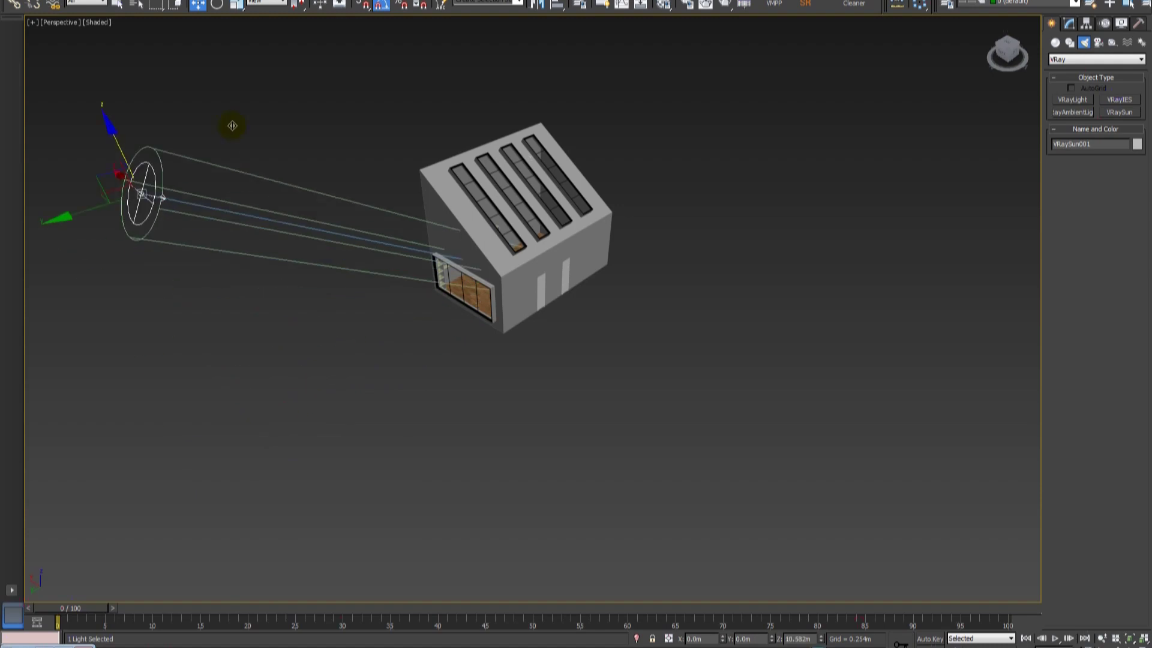
key(f)
scroll(374, 282, down, 3)
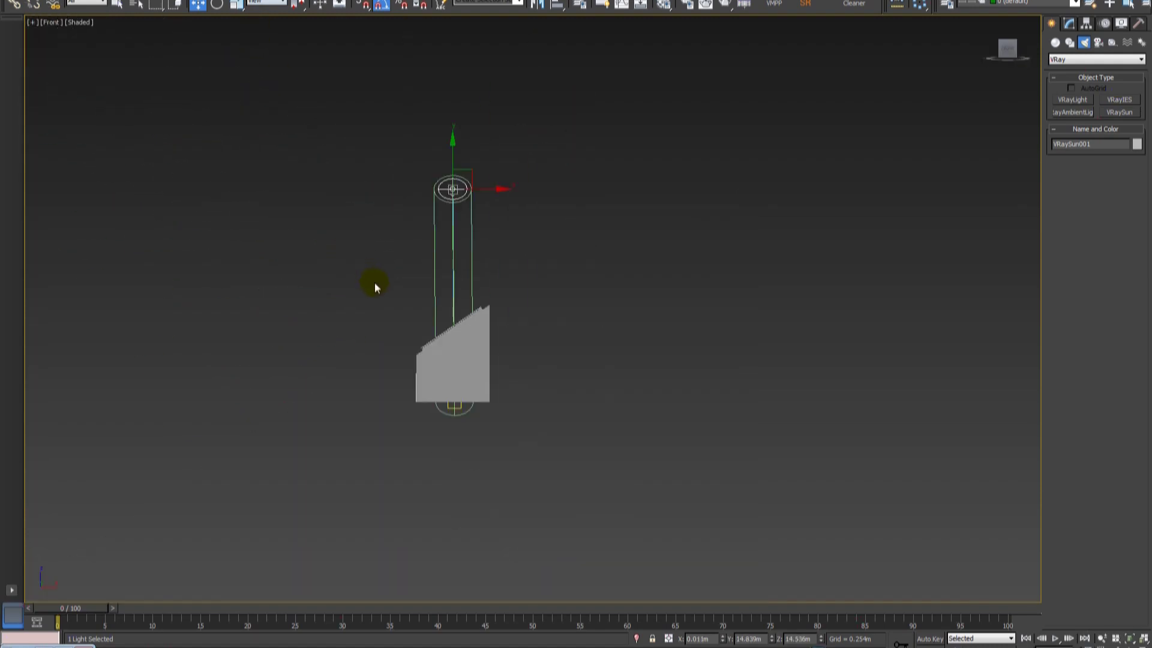
key(l)
scroll(409, 293, down, 2)
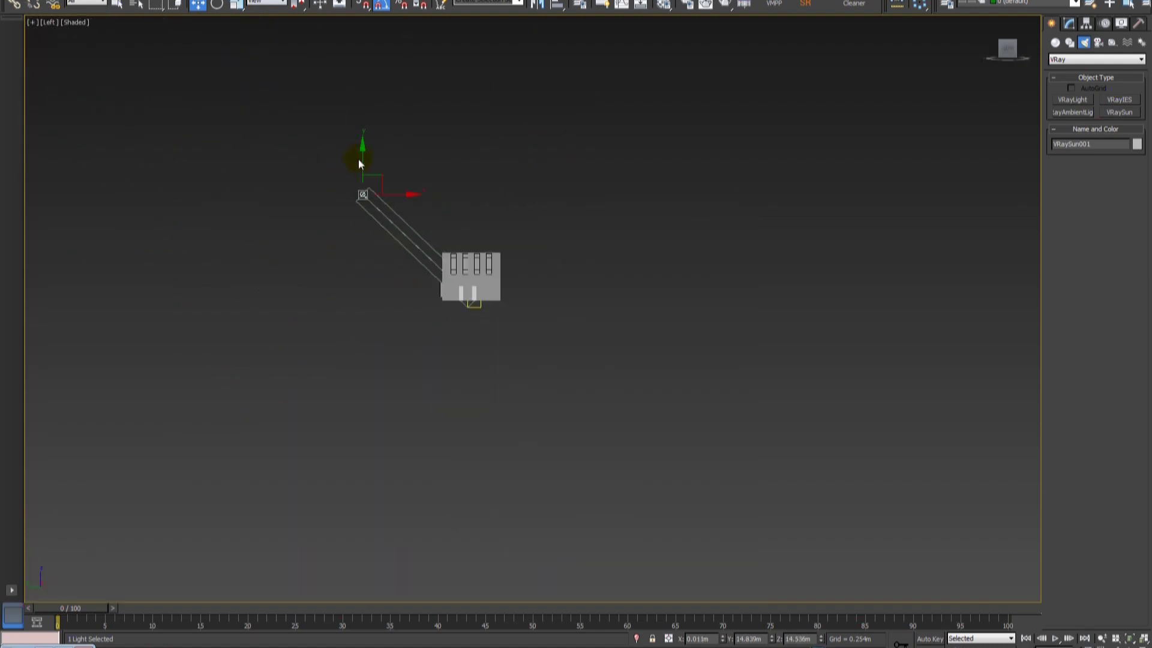
drag(364, 159, 368, 155)
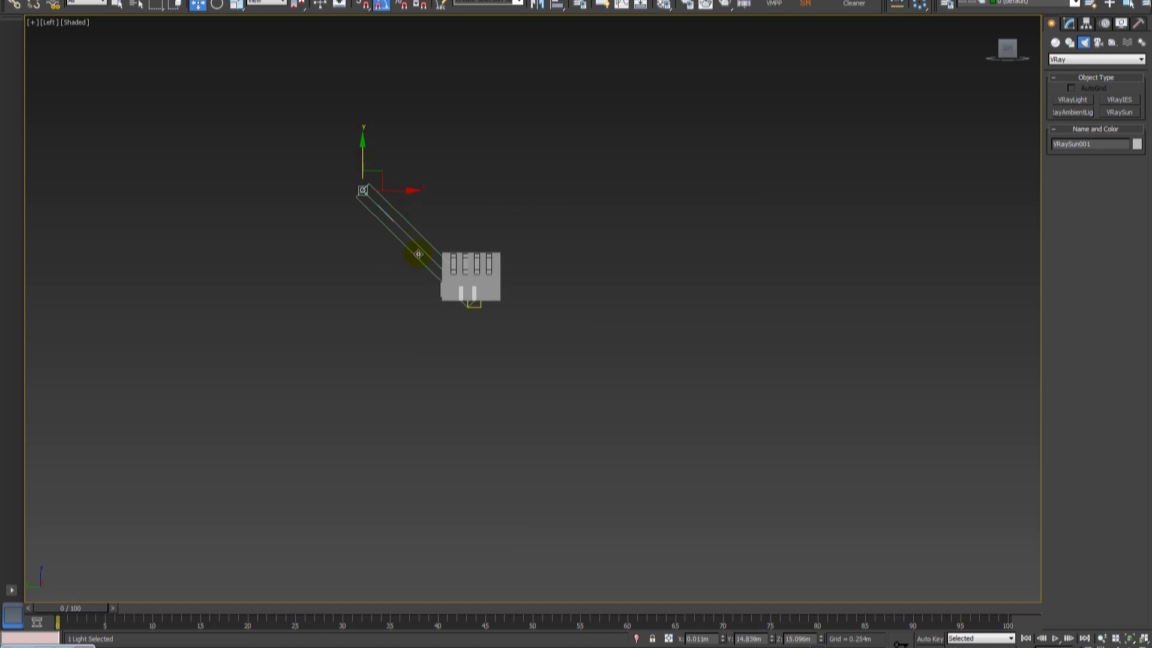
Check the sun in Top view, then orbit and zoom the Perspective view into the room.
key(t)
scroll(450, 318, up, 3)
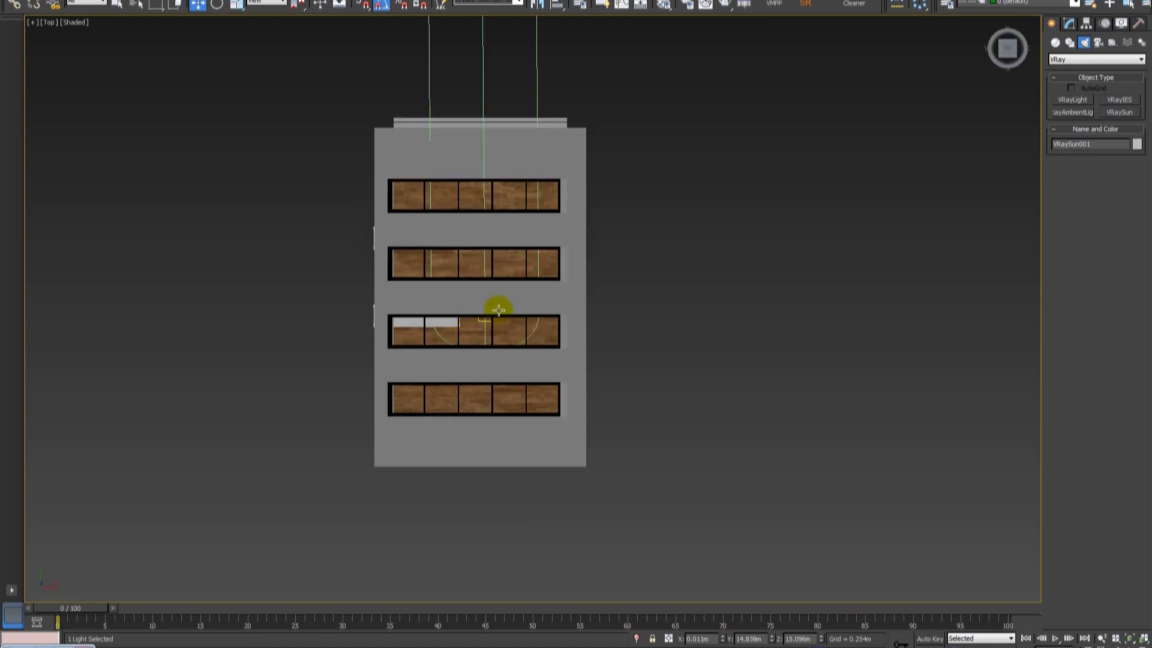
key(p)
mouse_move(496, 308)
alt+middle_down()
mouse_move(478, 313)
mouse_move(542, 242)
mouse_move(487, 278)
mouse_move(506, 321)
mouse_move(493, 310)
mouse_move(496, 244)
alt+middle_up()
scroll(488, 346, up, 4)
scroll(476, 315, up, 5)
scroll(477, 315, up, 3)
scroll(439, 264, up, 1)
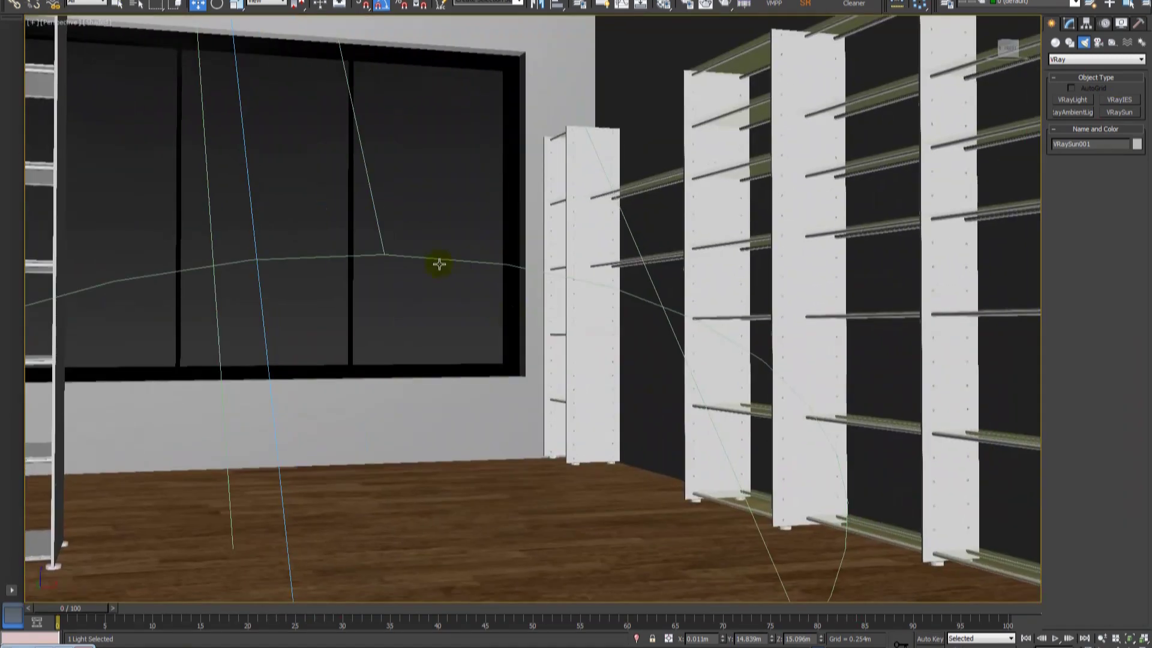
Place a VRayPhysicalCam inside the room and look through it.
click(1097, 43)
click(1101, 100)
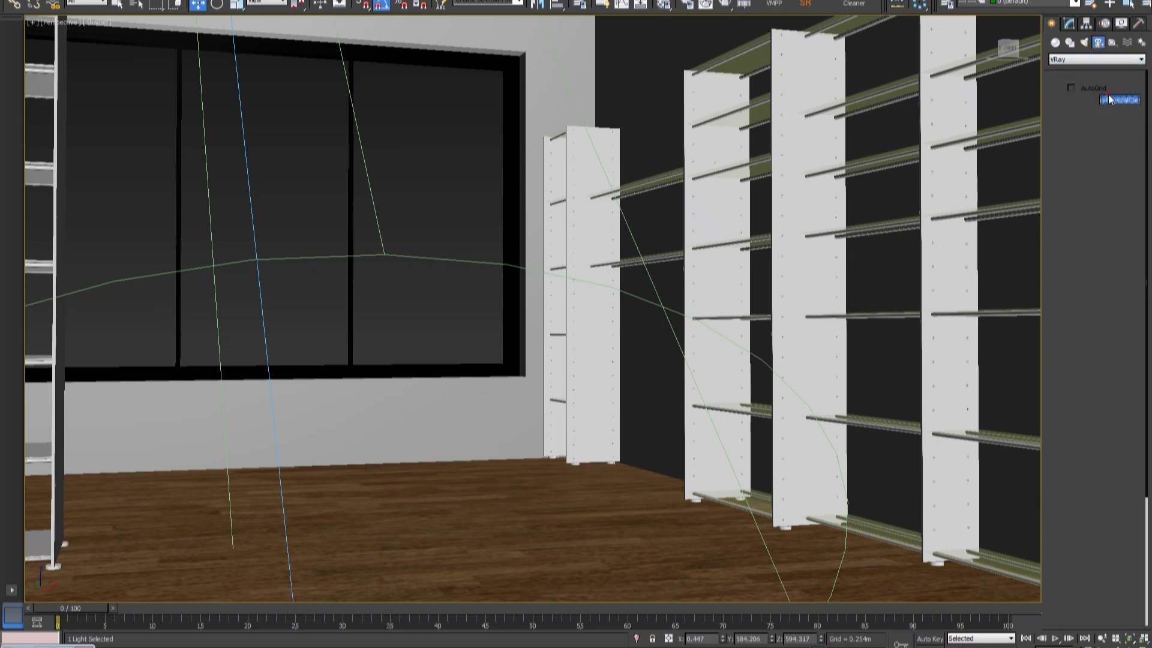
drag(581, 543, 514, 452)
click(514, 452)
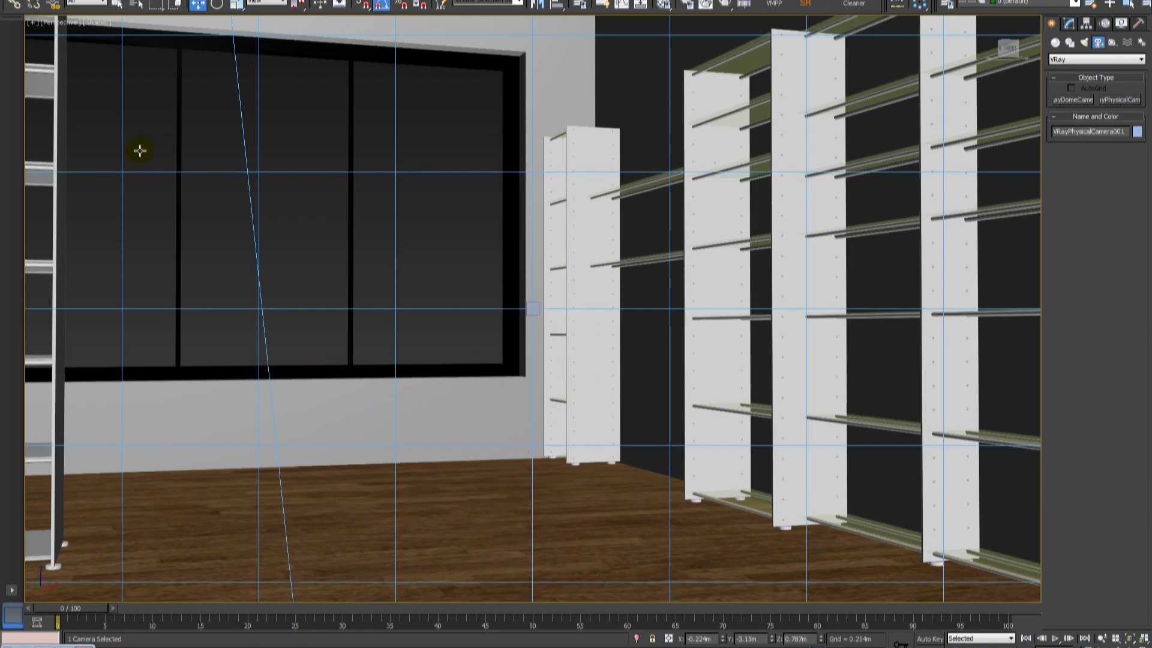
key(c)
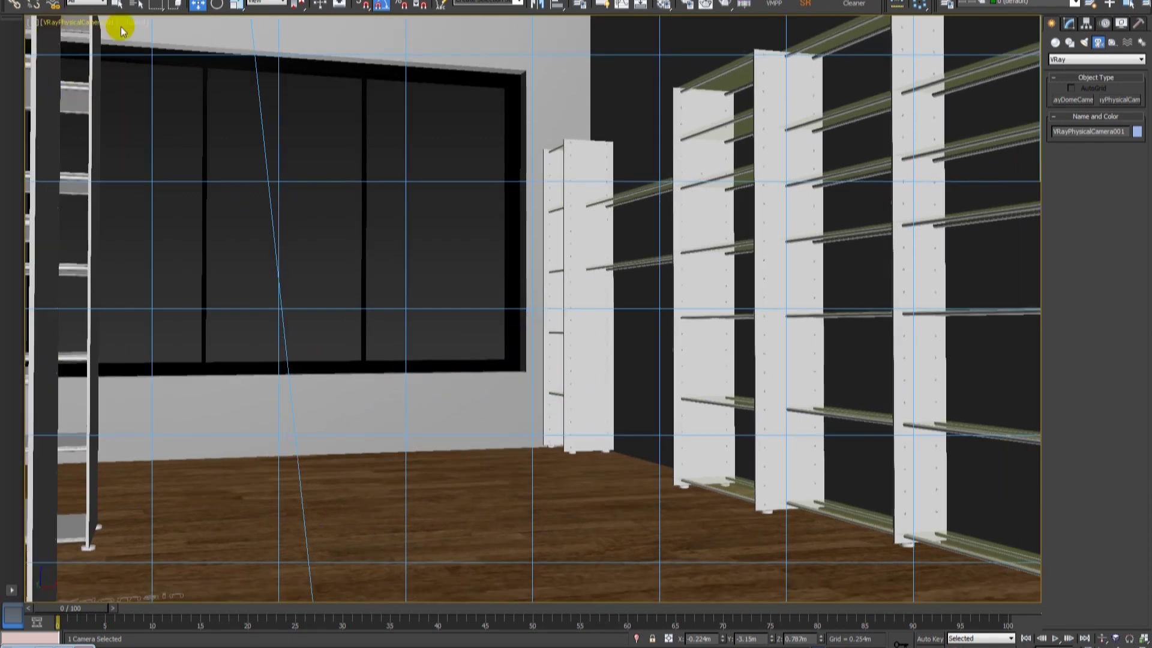
Frame the window and shelves from the camera and turn on the safe frame.
click(1112, 640)
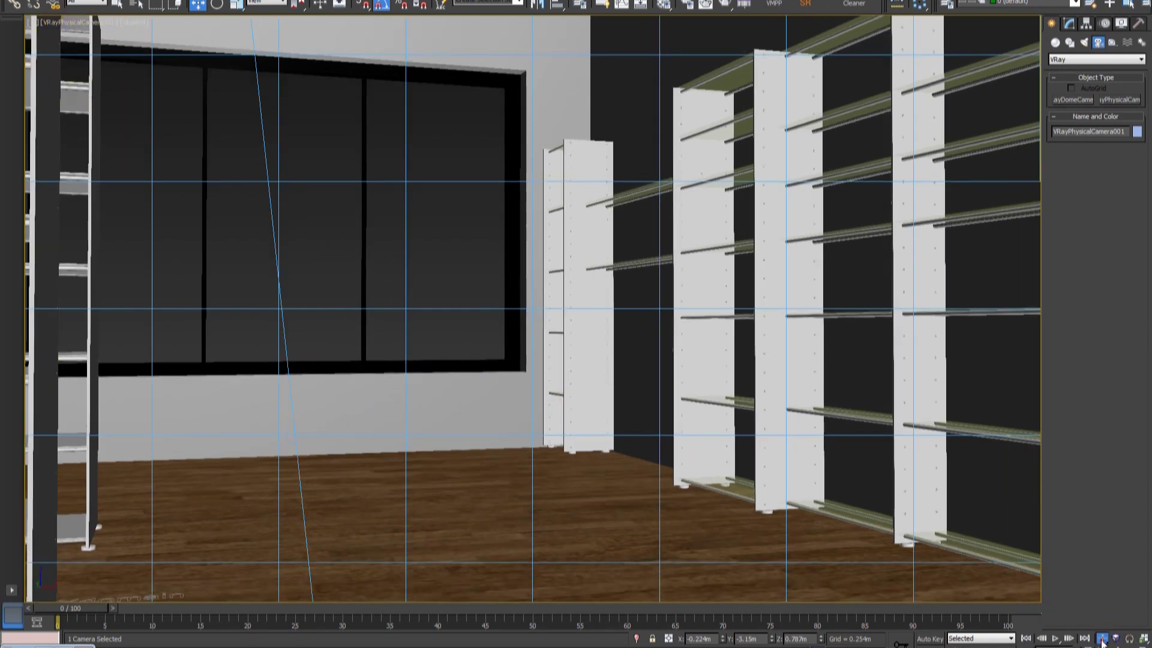
drag(543, 282, 547, 285)
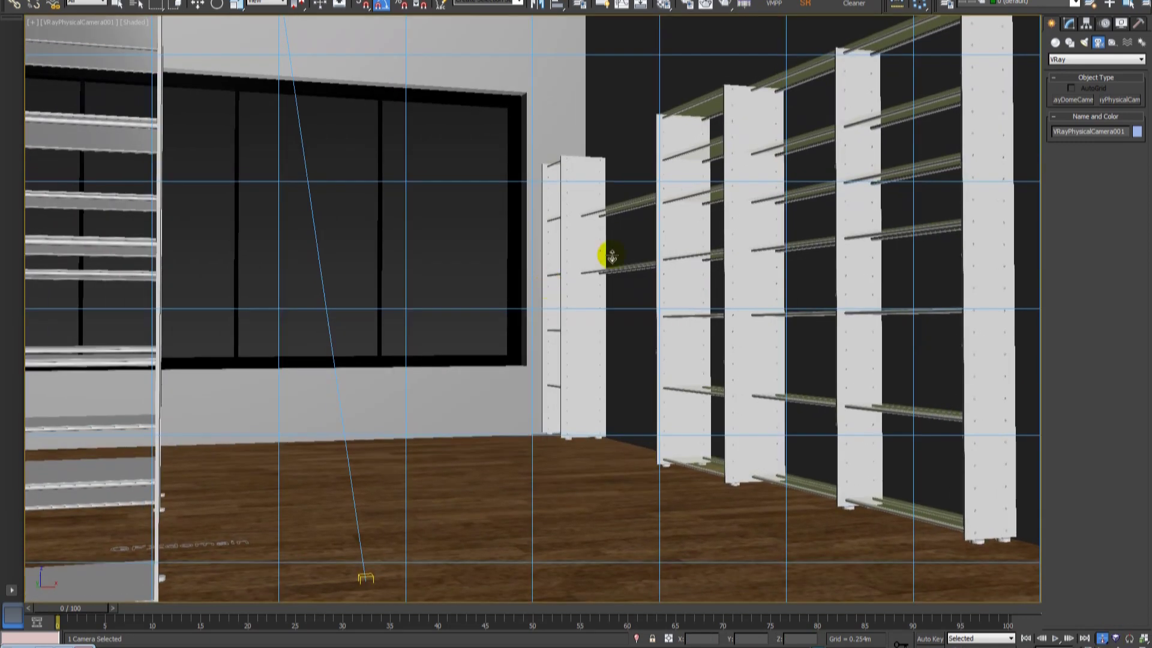
drag(547, 285, 607, 257)
key(shift+f)
Set the camera focal length to 28 mm and truck it sideways across the room.
click(1069, 26)
double_click(1113, 234)
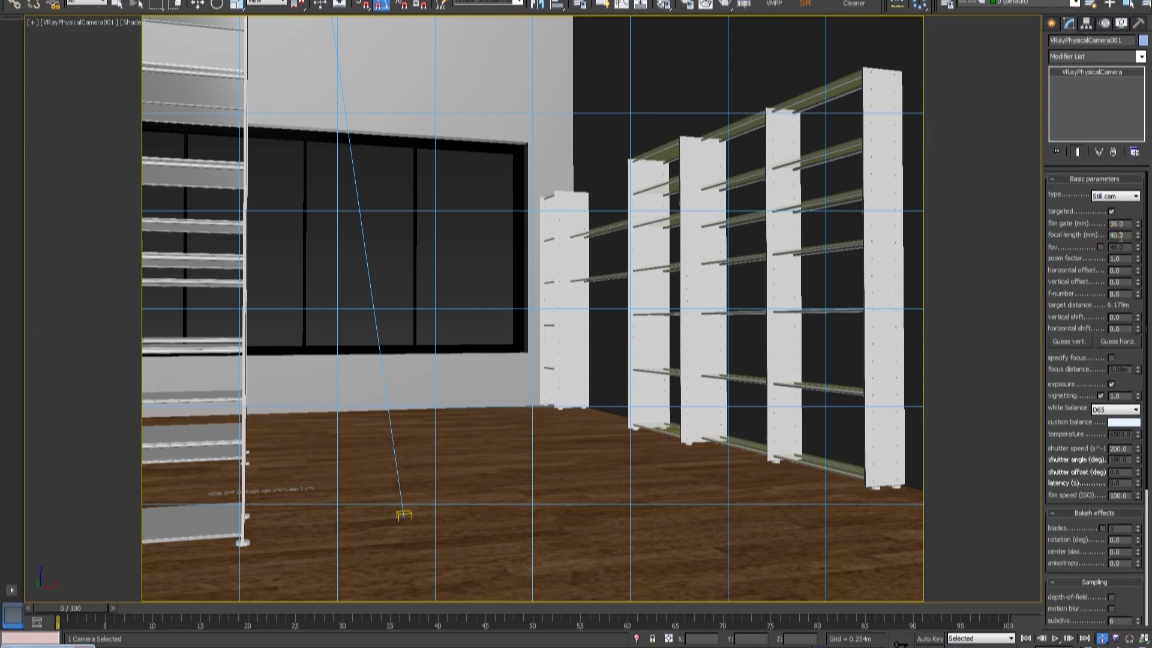
text(28)
key(Return)
mouse_move(550, 341)
middle_down()
mouse_move(527, 357)
mouse_move(468, 353)
mouse_move(544, 347)
middle_up()
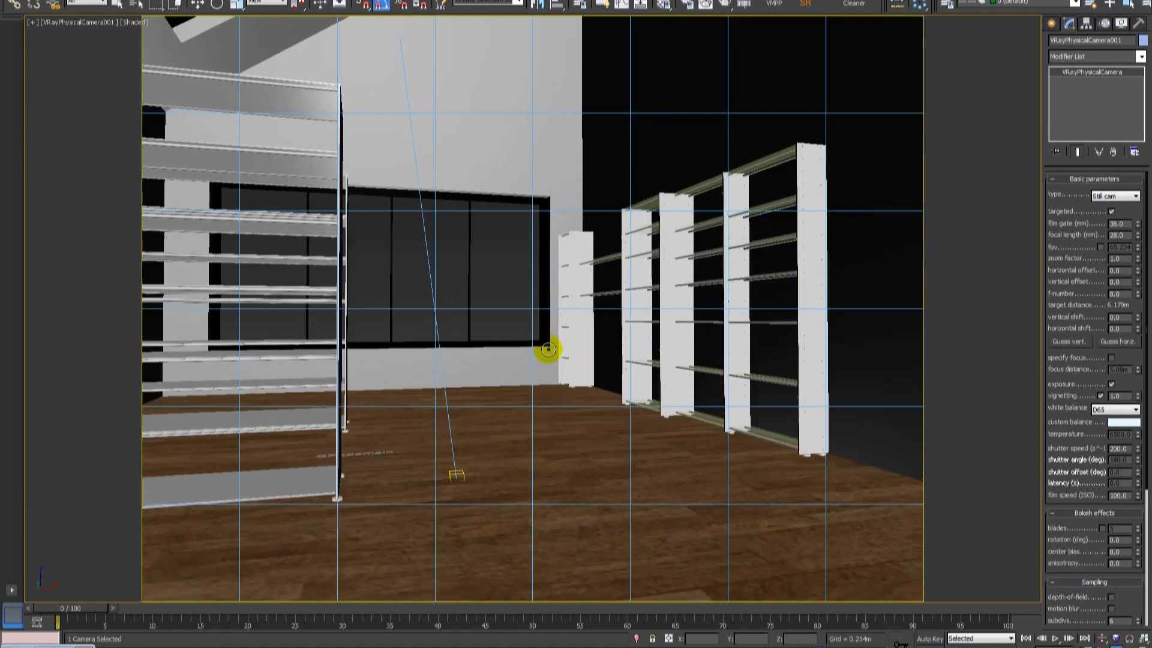
Set secondary bounces to Light cache and the irradiance map preset to Very low.
key(w)
key(F10)
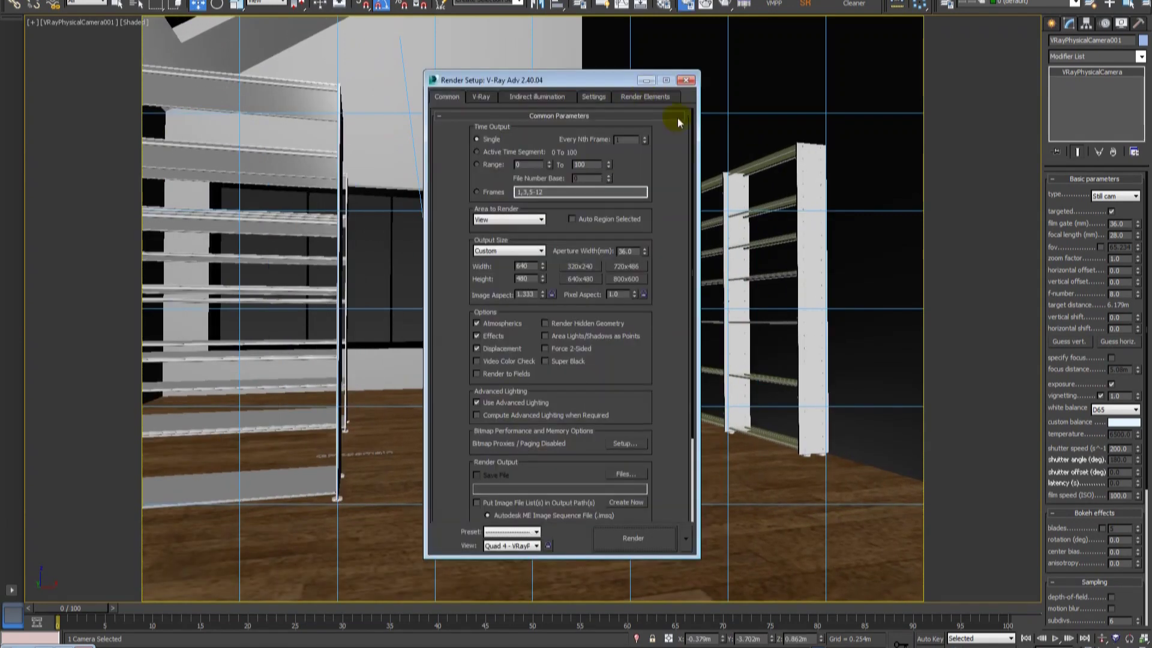
click(543, 97)
click(618, 228)
click(583, 258)
click(589, 177)
click(579, 196)
Set HSph subdivs to 15 and light cache subdivs to 300.
text(15)
scroll(534, 218, down, 2)
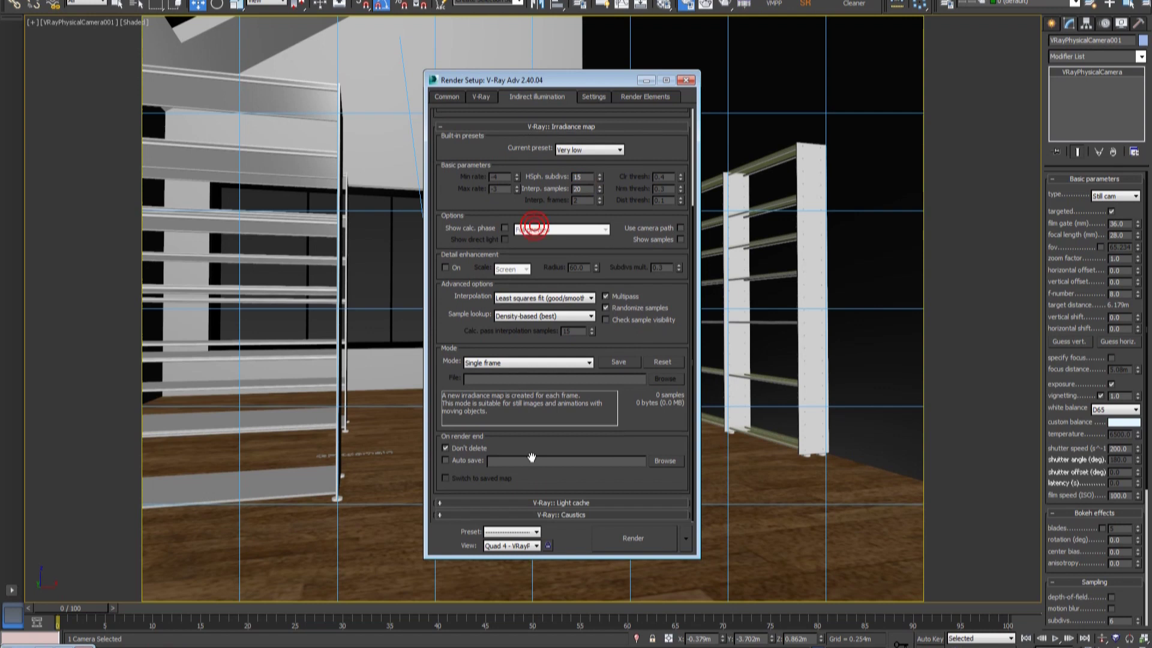
click(537, 504)
text(300)
key(Return)
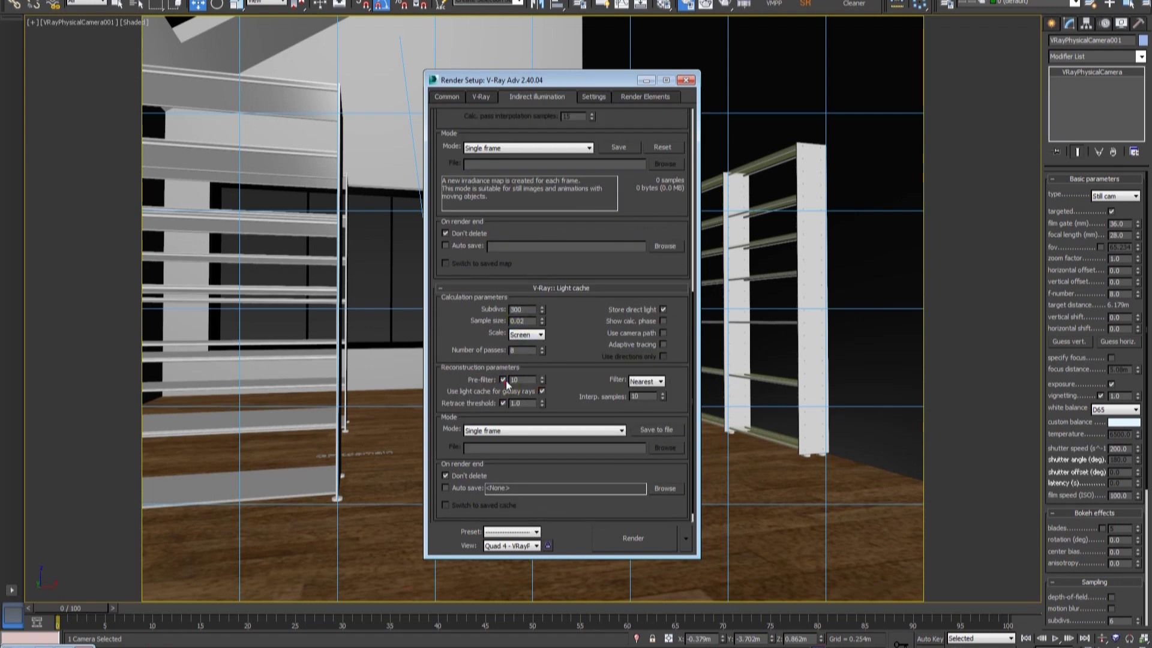
Set V-Ray's dynamic memory limit to 13500 MB on the Settings tab.
scroll(544, 139, up, 10)
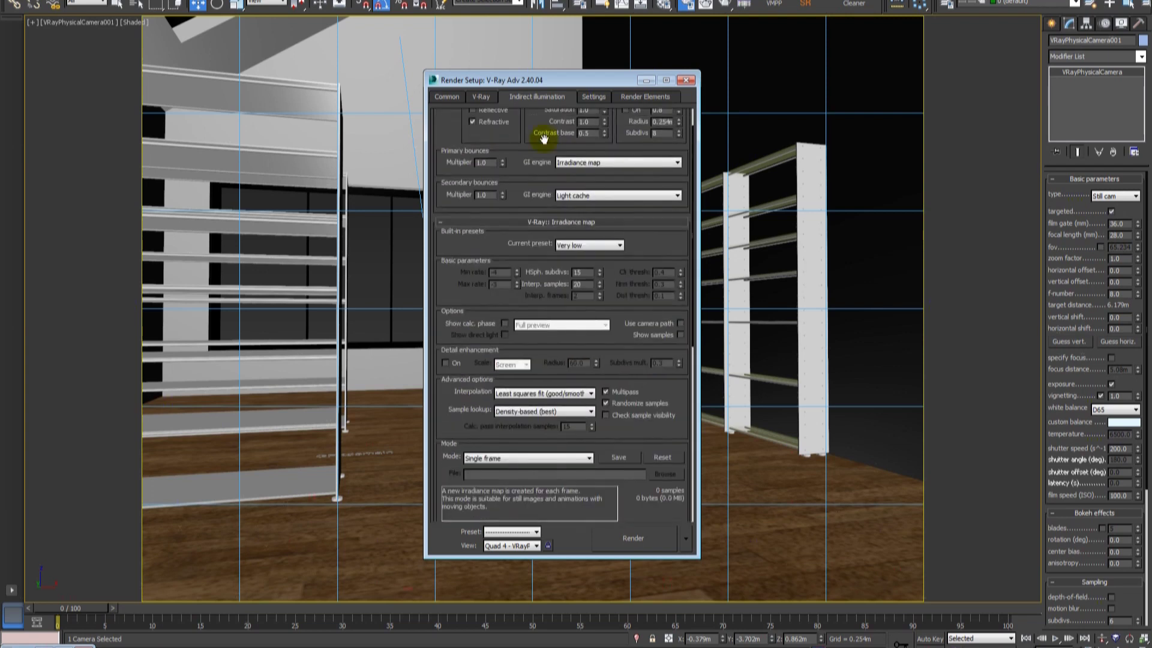
scroll(611, 127, up, 2)
click(596, 105)
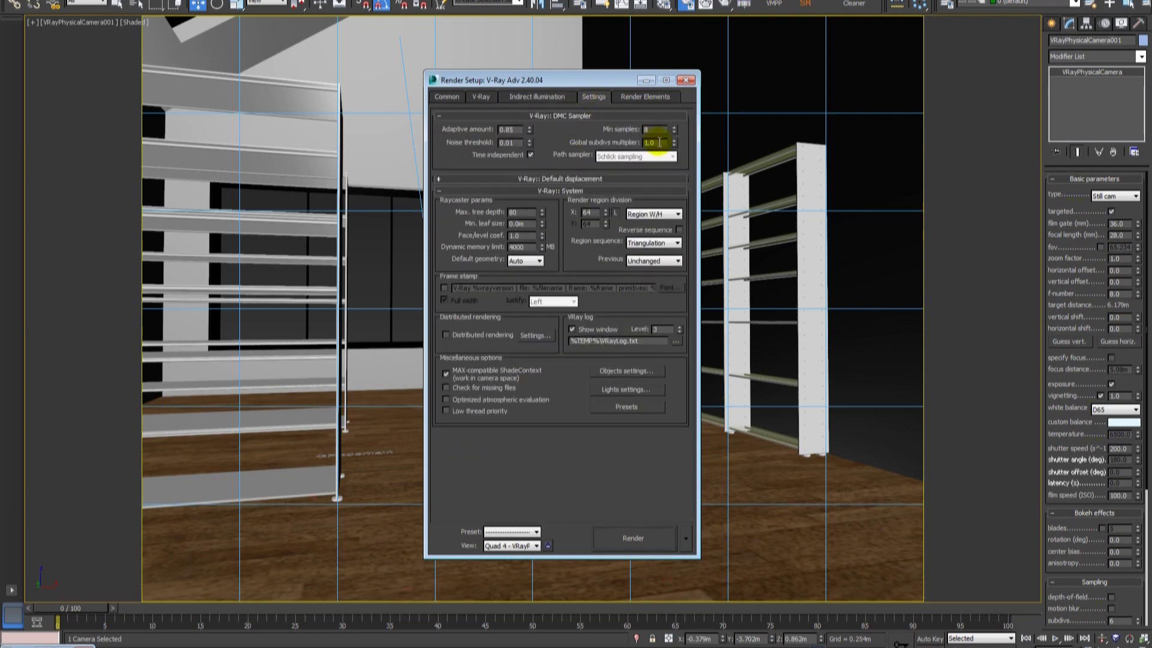
double_click(529, 246)
text(16000)
key(Return)
text(1350)
key(Return)
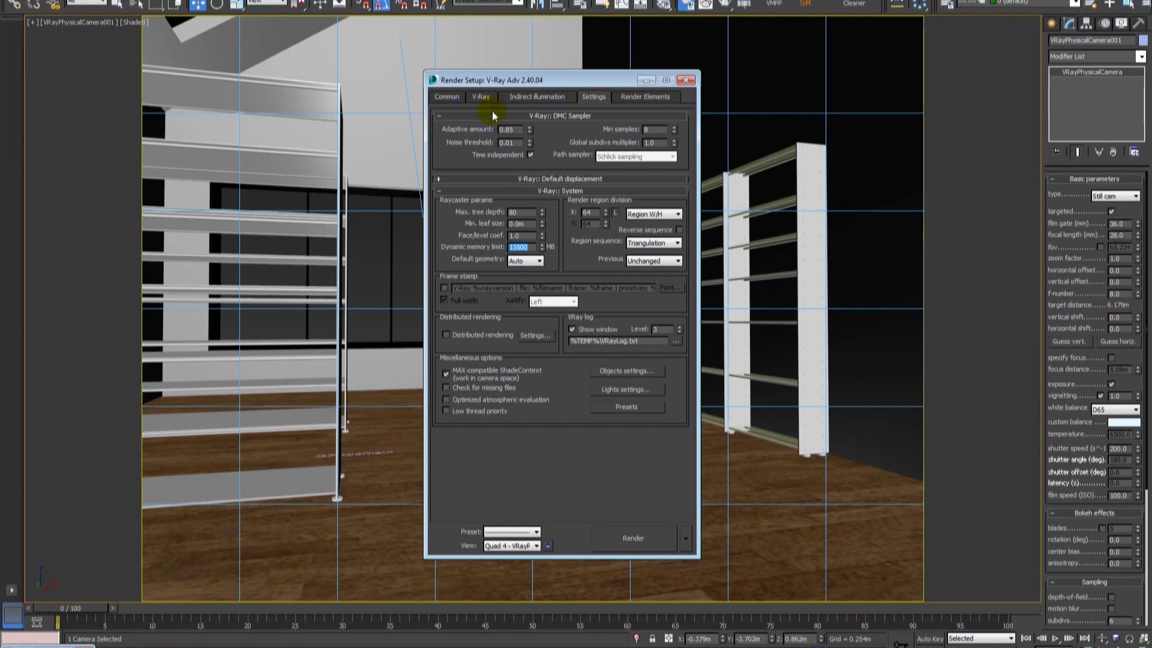
Set the adaptive DMC image sampler color threshold to 0.05.
click(485, 98)
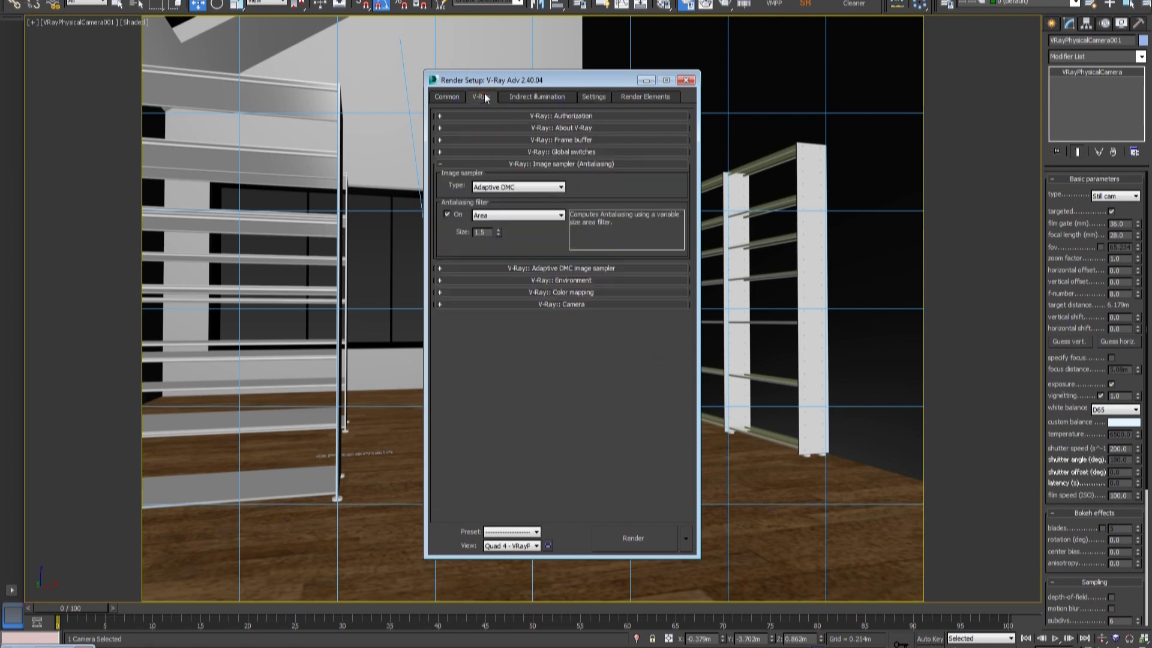
click(587, 268)
double_click(582, 283)
text(5)
key(Return)
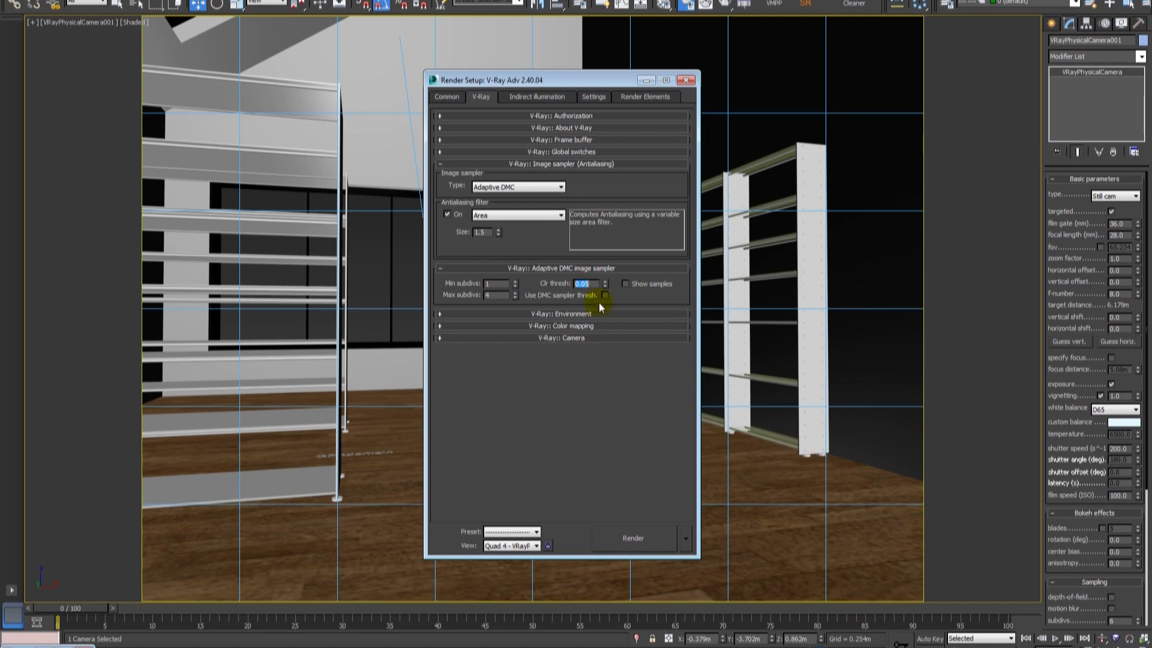
Expand Color mapping and check the 2.2 gamma in the Gamma and LUT preferences.
click(574, 151)
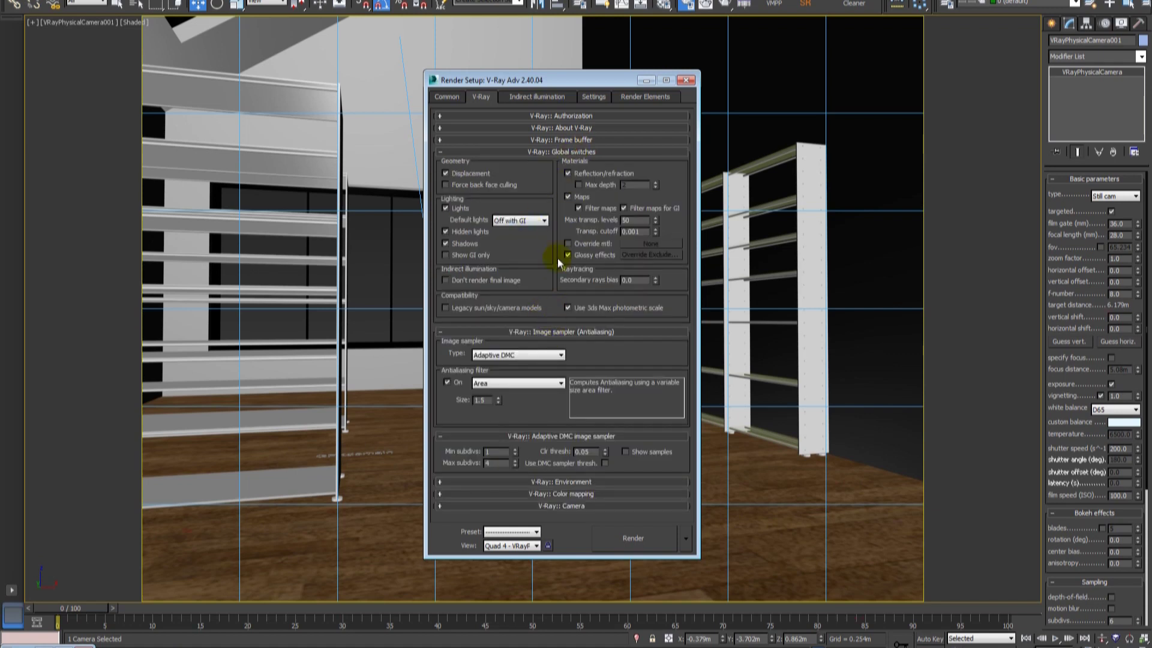
click(597, 491)
click(599, 498)
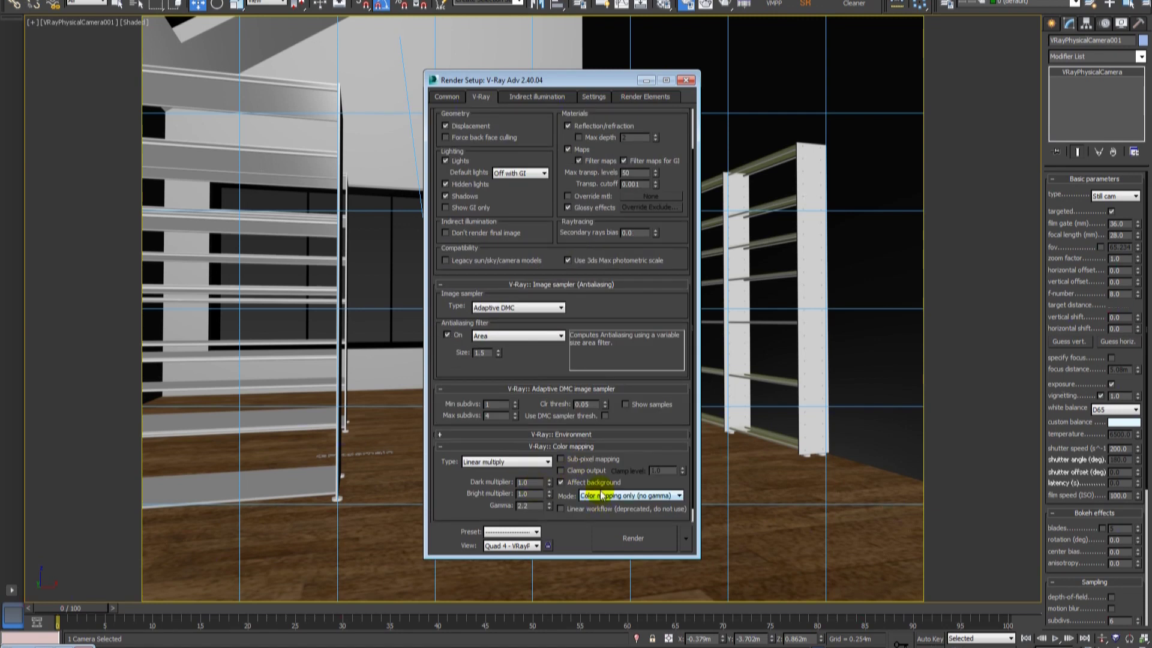
click(508, 172)
click(595, 498)
click(423, 177)
click(627, 156)
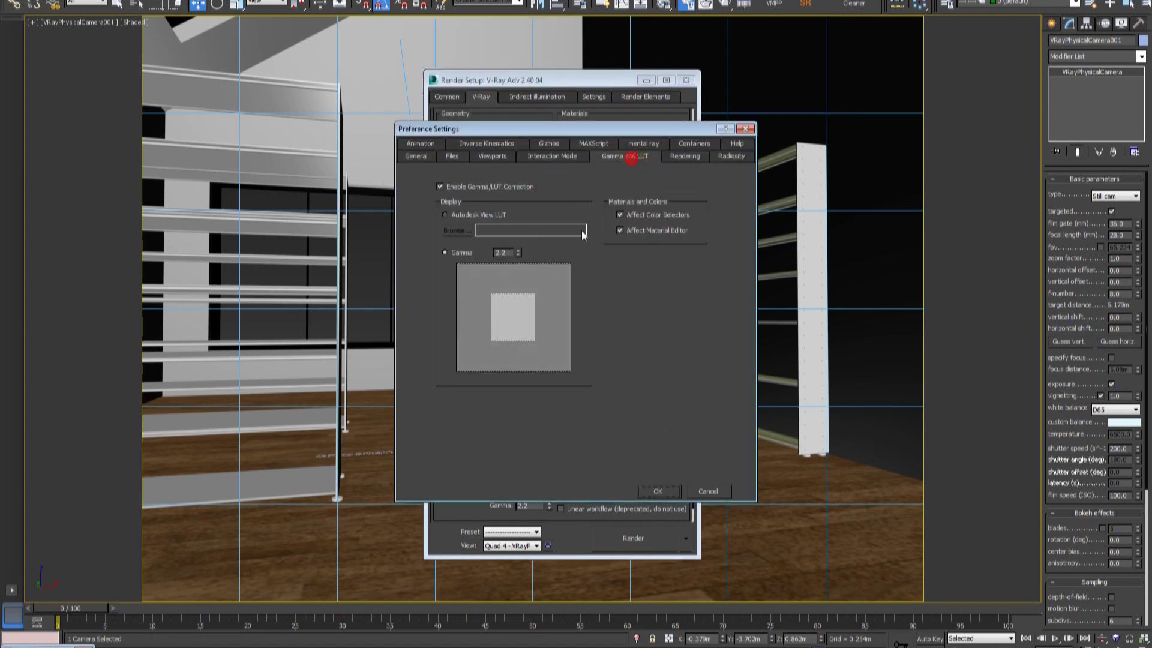
click(747, 129)
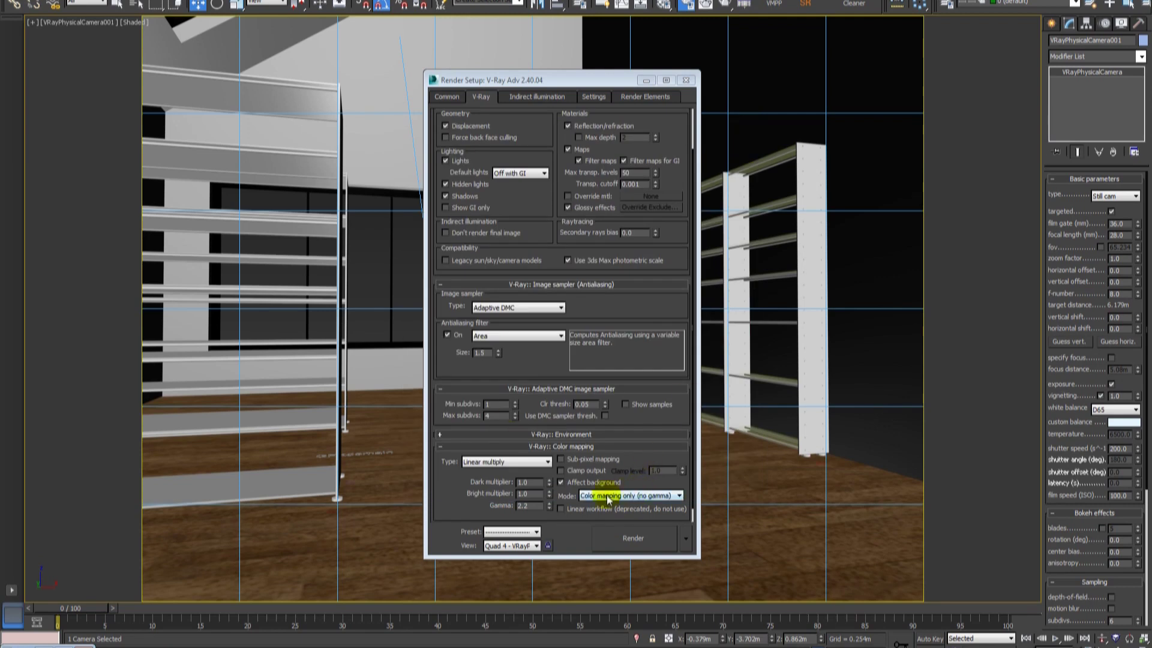
Set colour mapping mode to 'Color mapping and gamma', collapse rollouts, and start a test render.
click(525, 506)
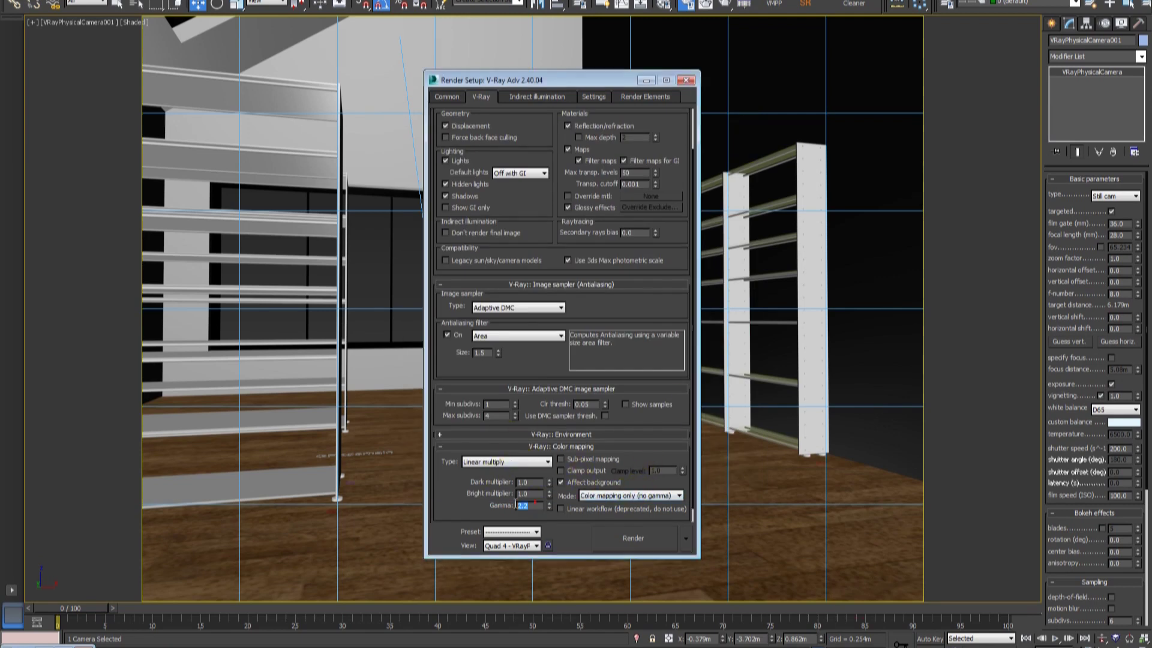
click(618, 495)
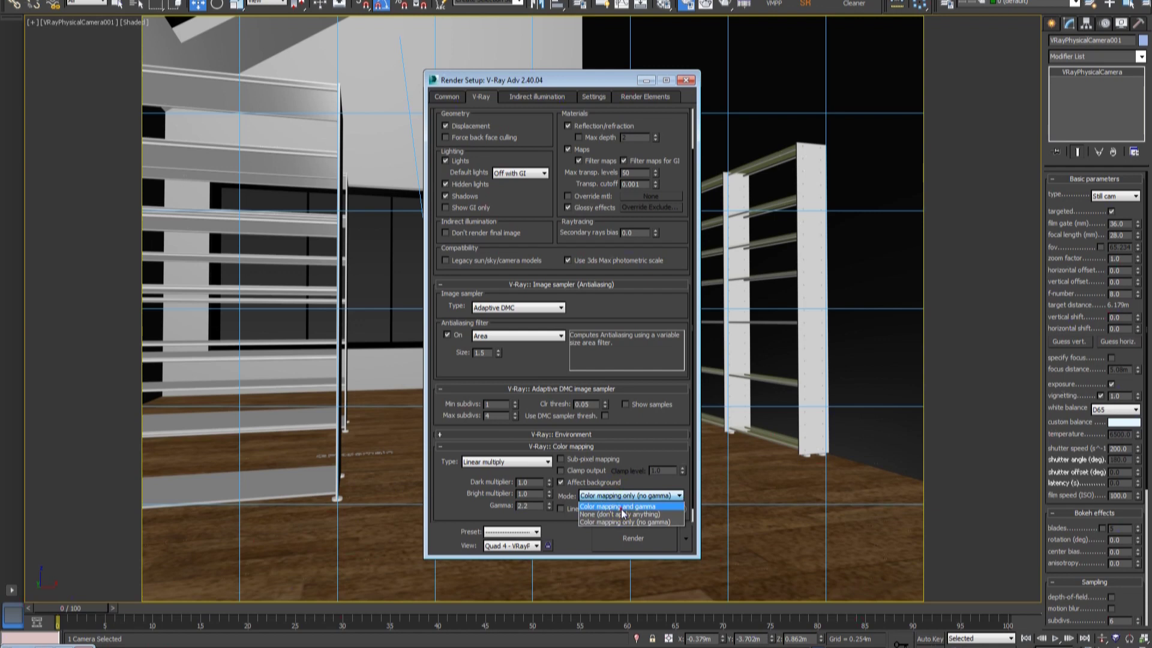
click(621, 510)
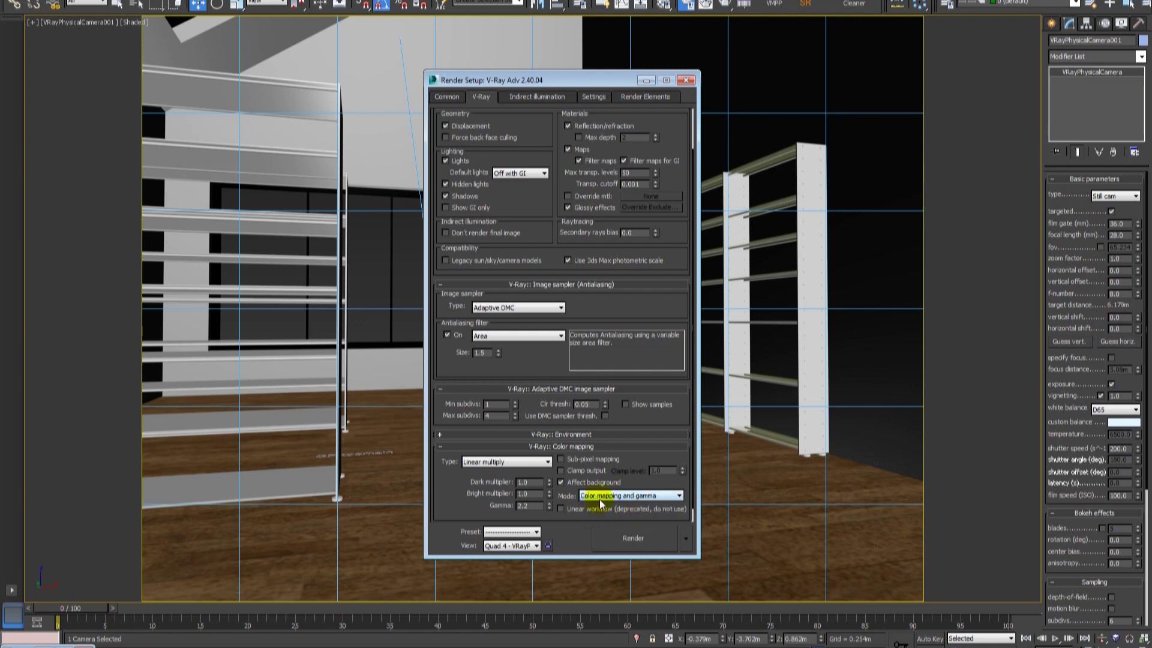
scroll(547, 501, up, 2)
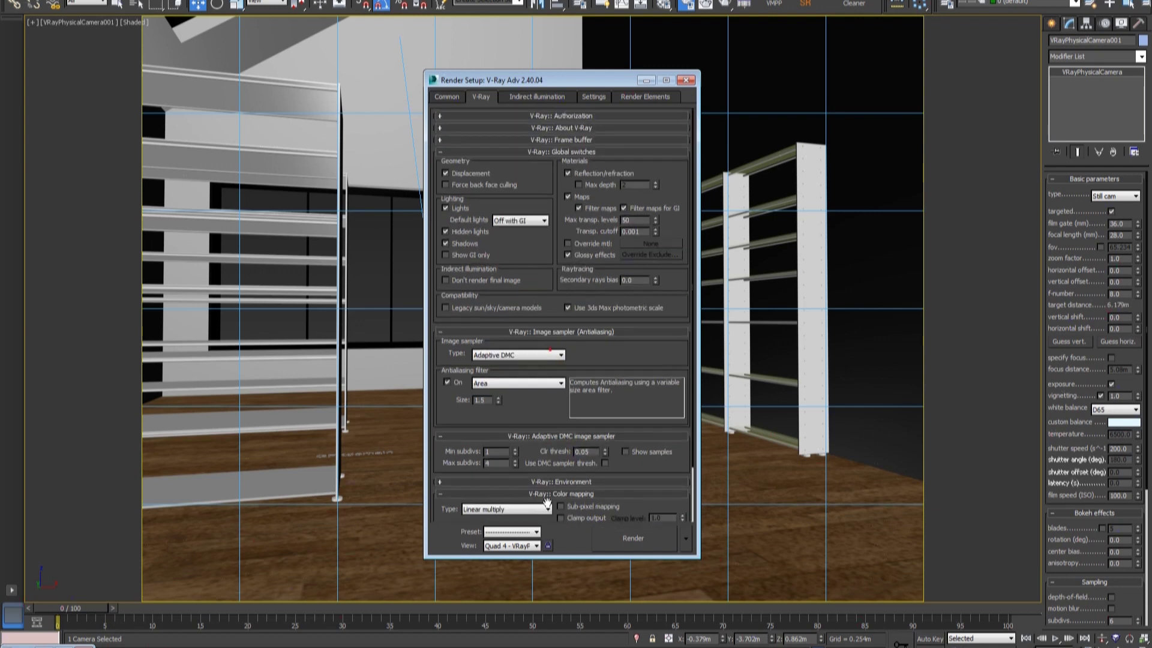
click(567, 141)
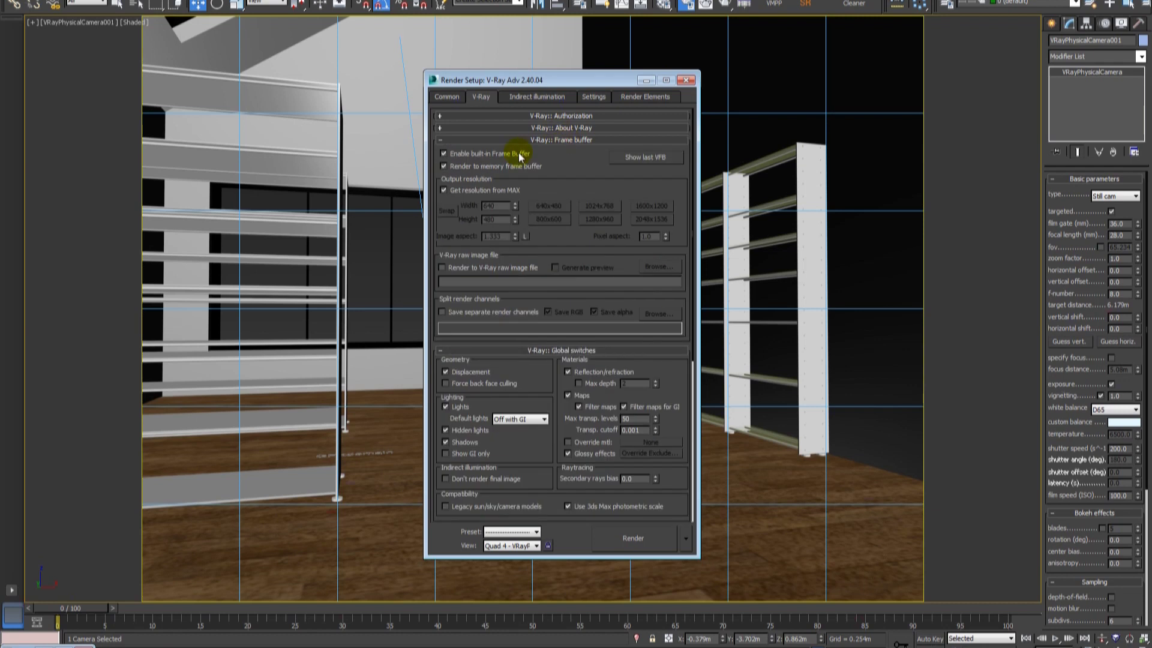
click(588, 142)
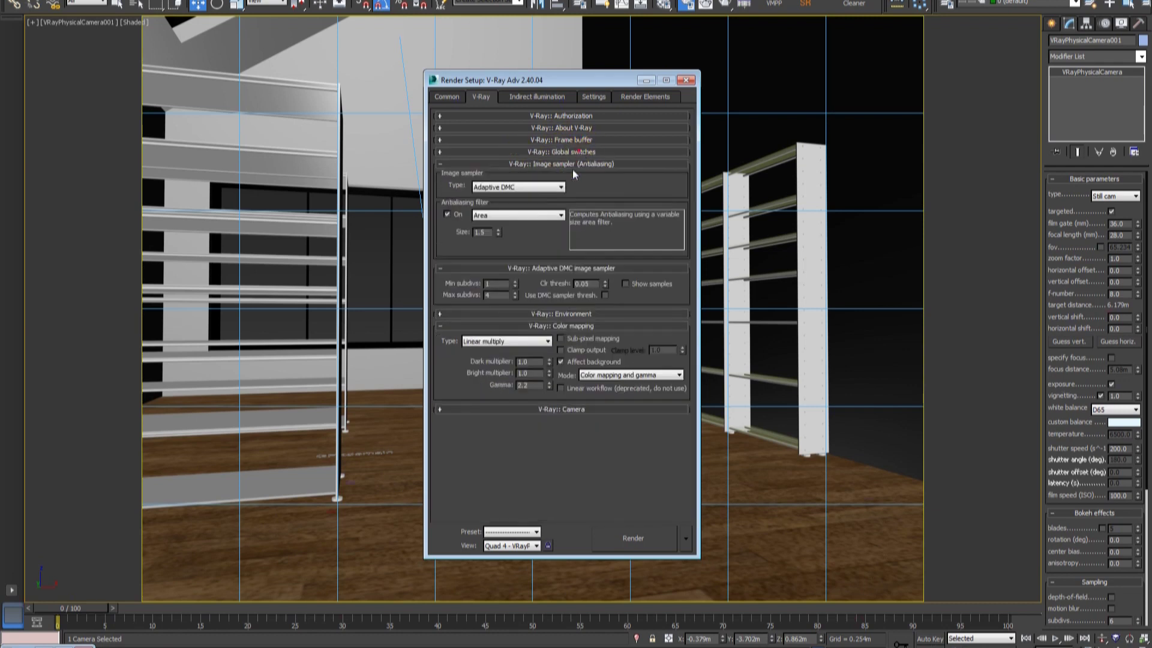
click(637, 536)
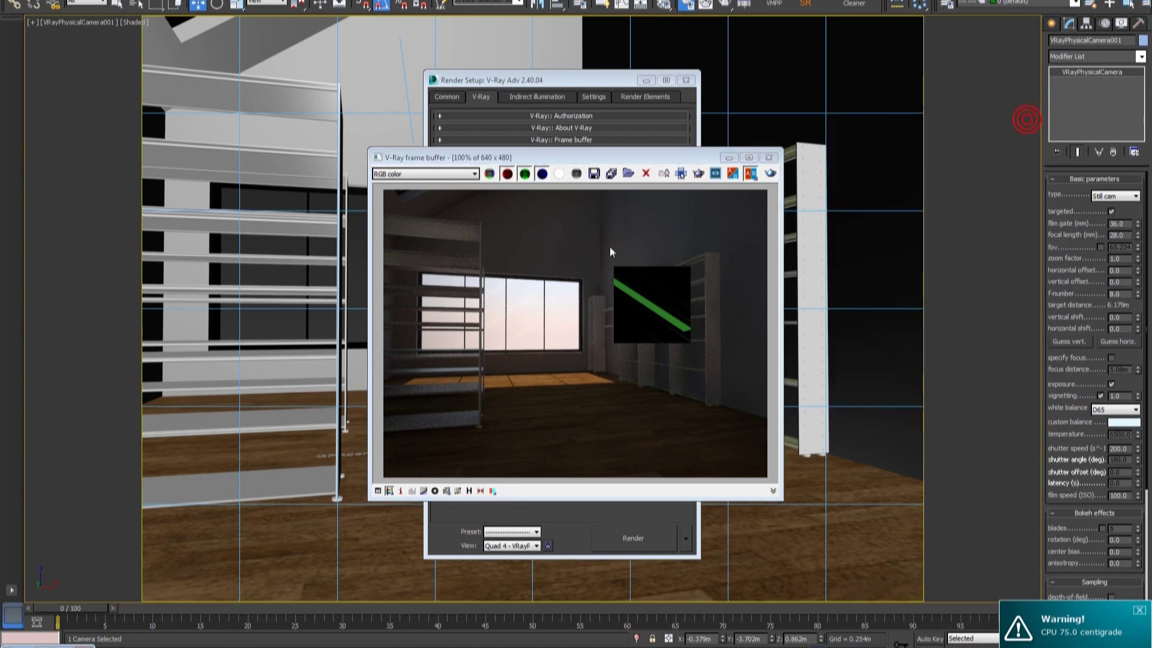
Close the finished dark test render and open the viewport label menu.
click(765, 156)
click(72, 22)
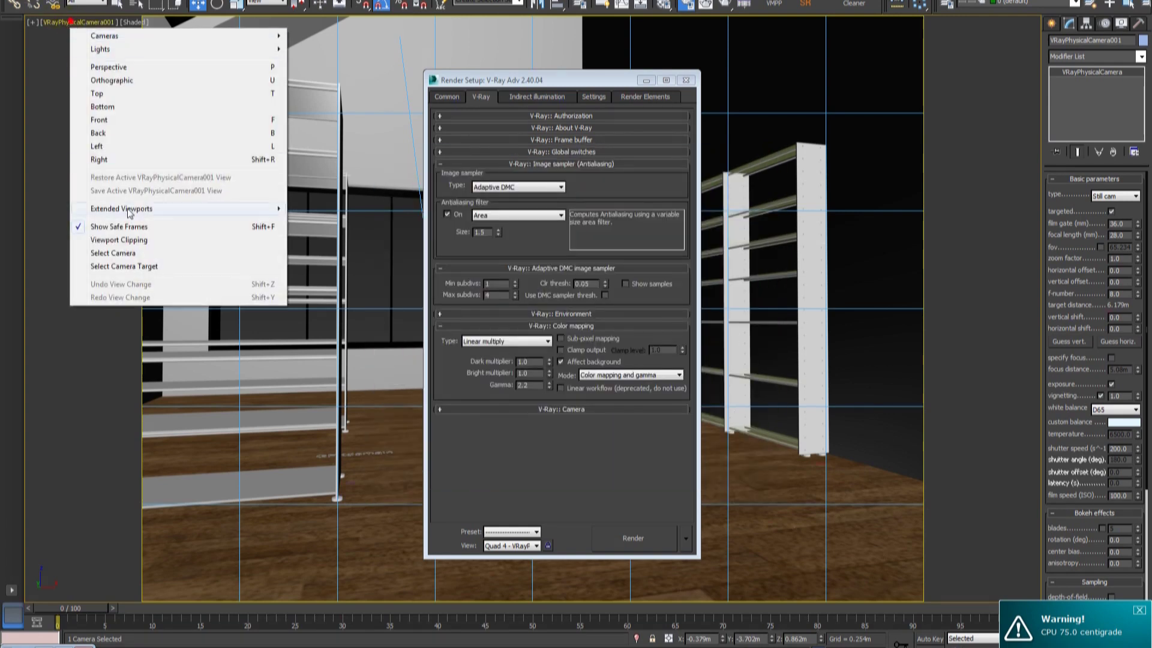
Select the VRayPhysicalCamera and set its white balance to Neutral.
click(150, 254)
click(1115, 409)
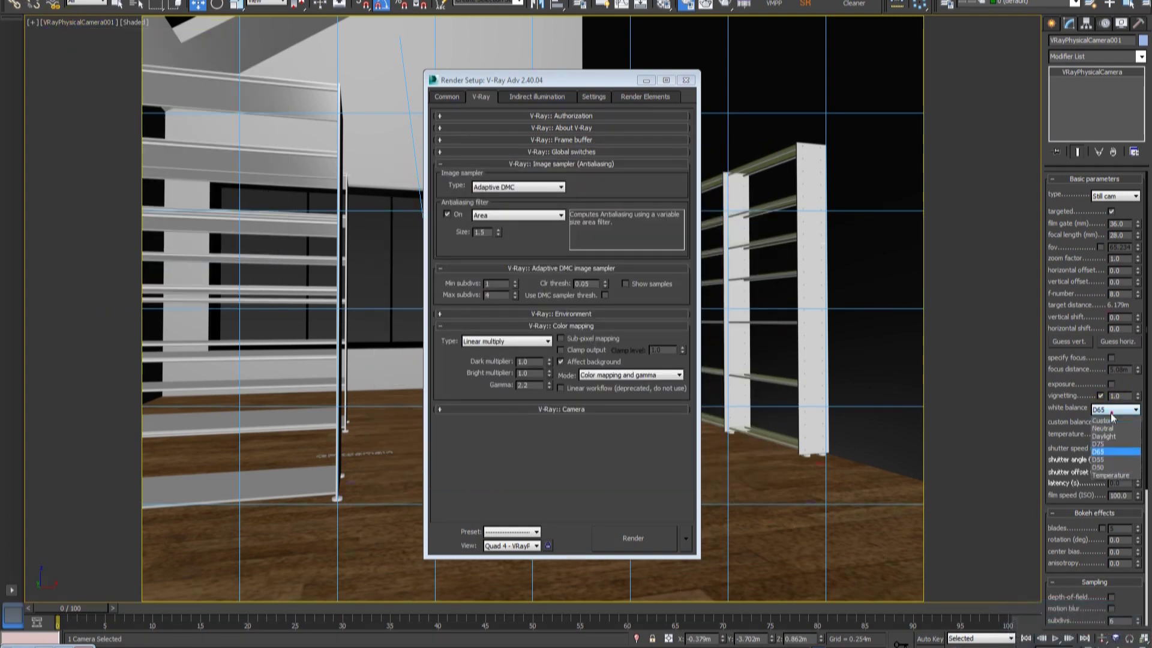
click(1110, 424)
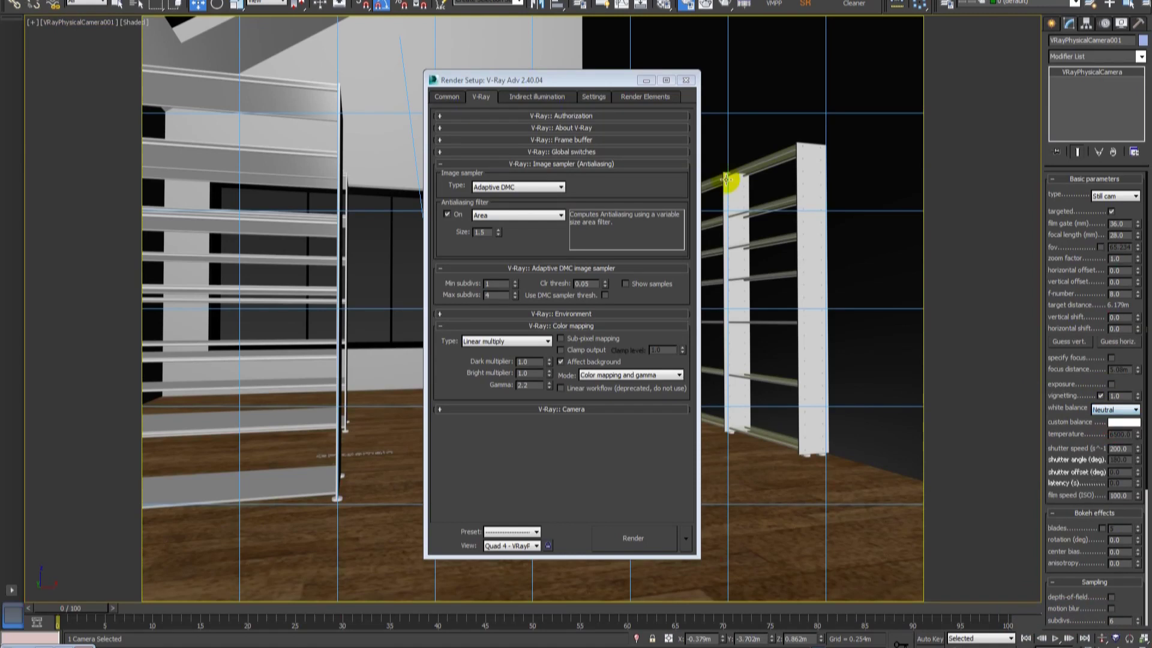
Set the Common render output size to 1200 x 900 and return to the V-Ray settings.
click(593, 97)
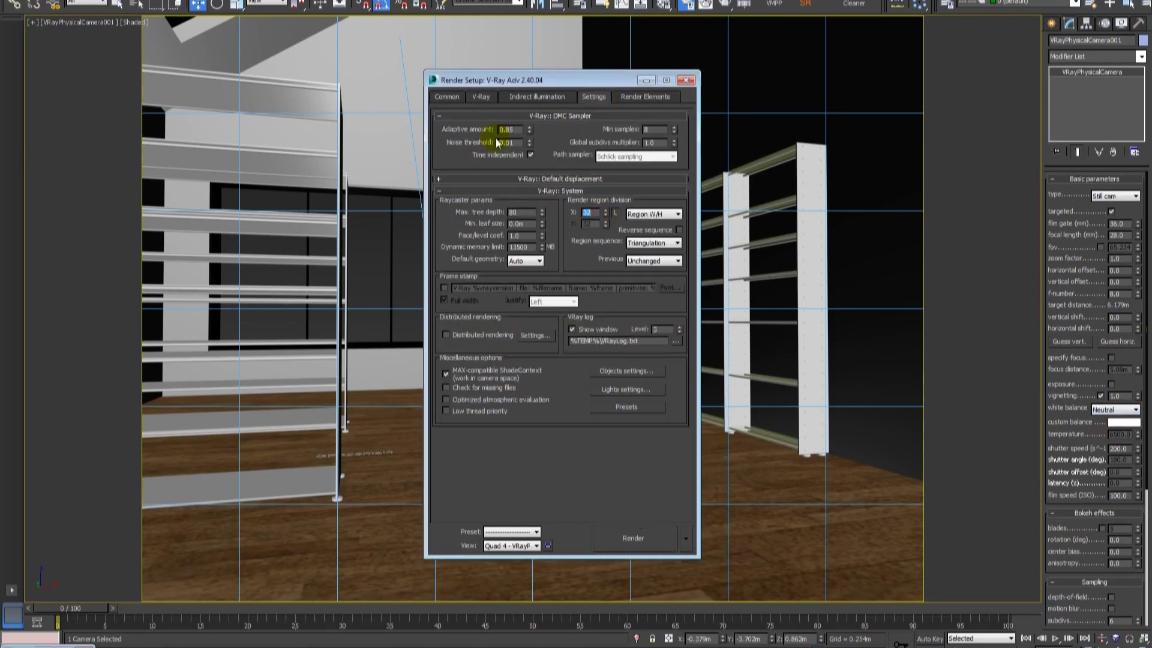
click(449, 97)
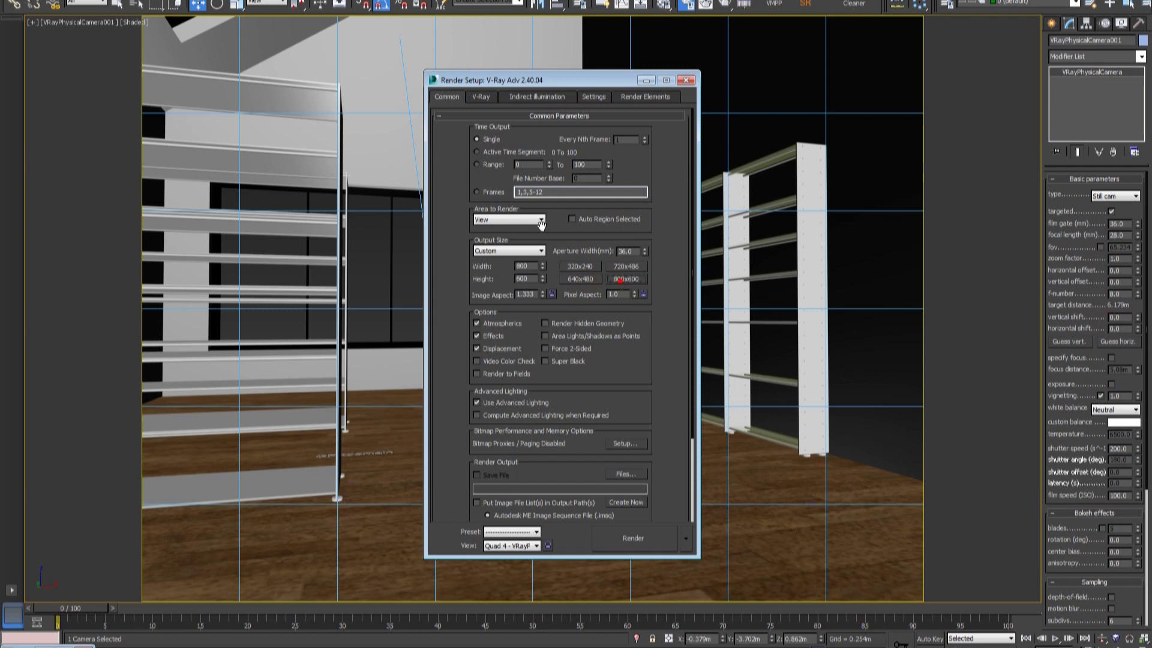
scroll(645, 245, down, 3)
scroll(645, 246, up, 3)
click(624, 281)
click(551, 294)
click(482, 97)
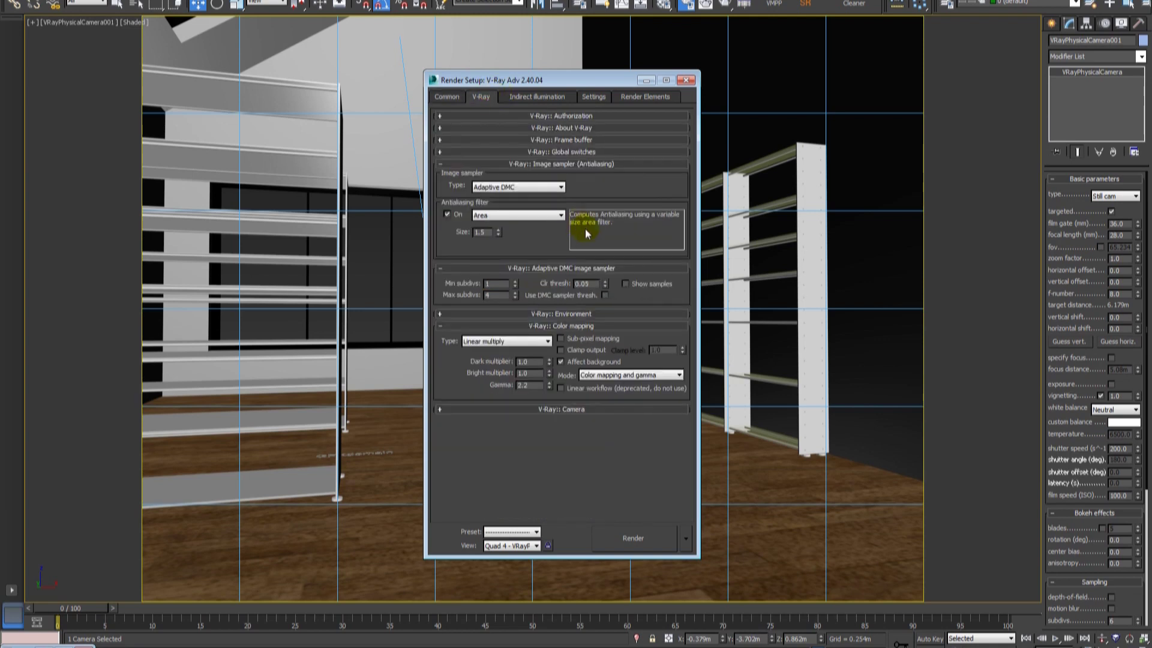
click(581, 152)
Render and stop partway, then mark a floor render region in the V-Ray frame buffer.
key(shift+q)
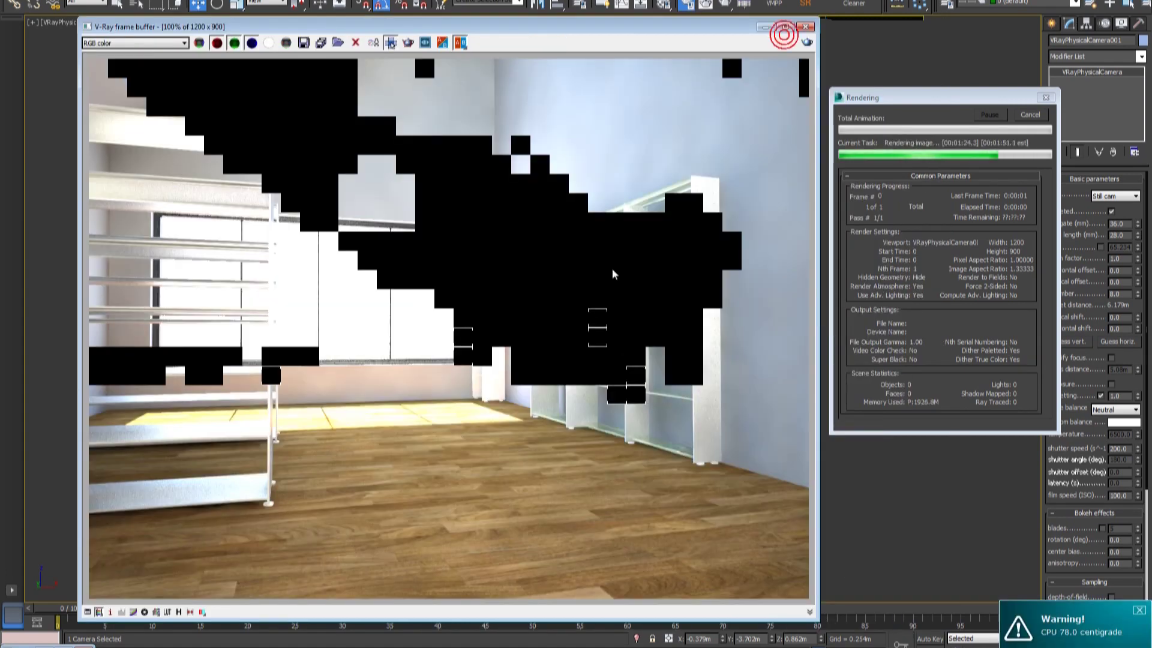
key(Escape)
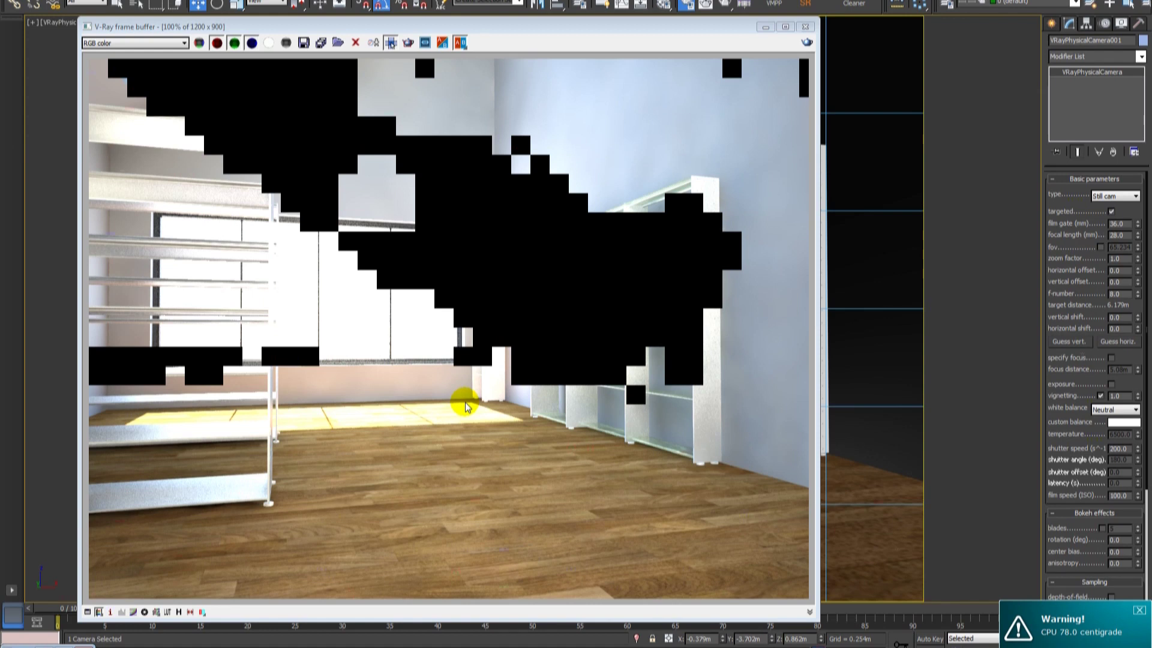
click(465, 406)
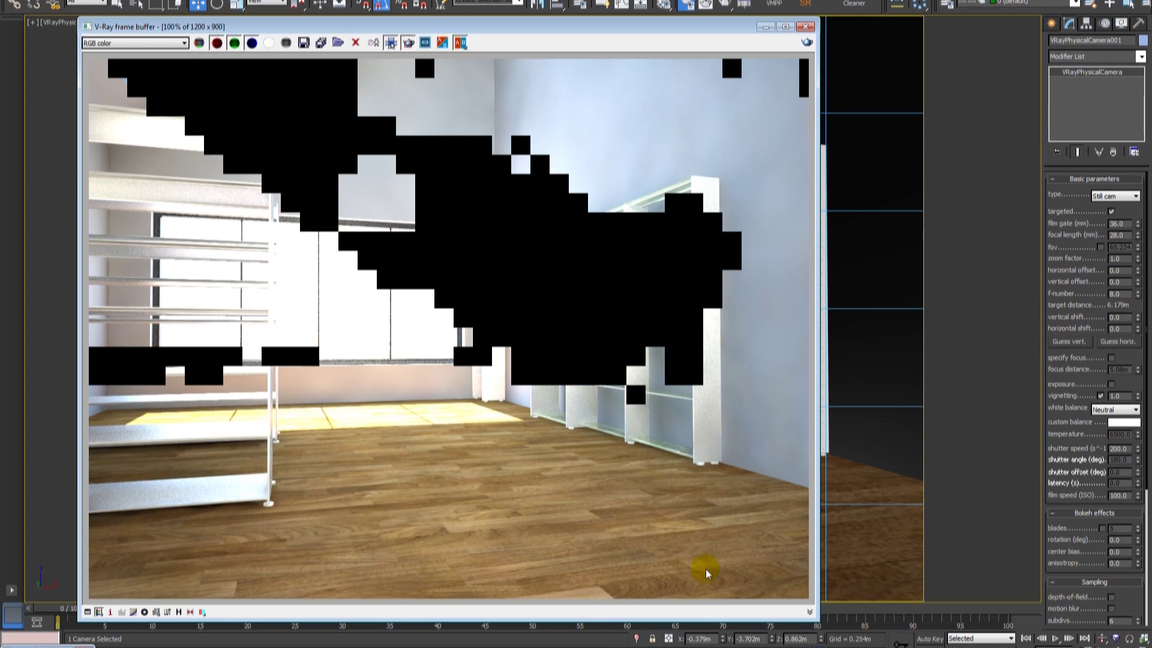
drag(731, 583, 205, 394)
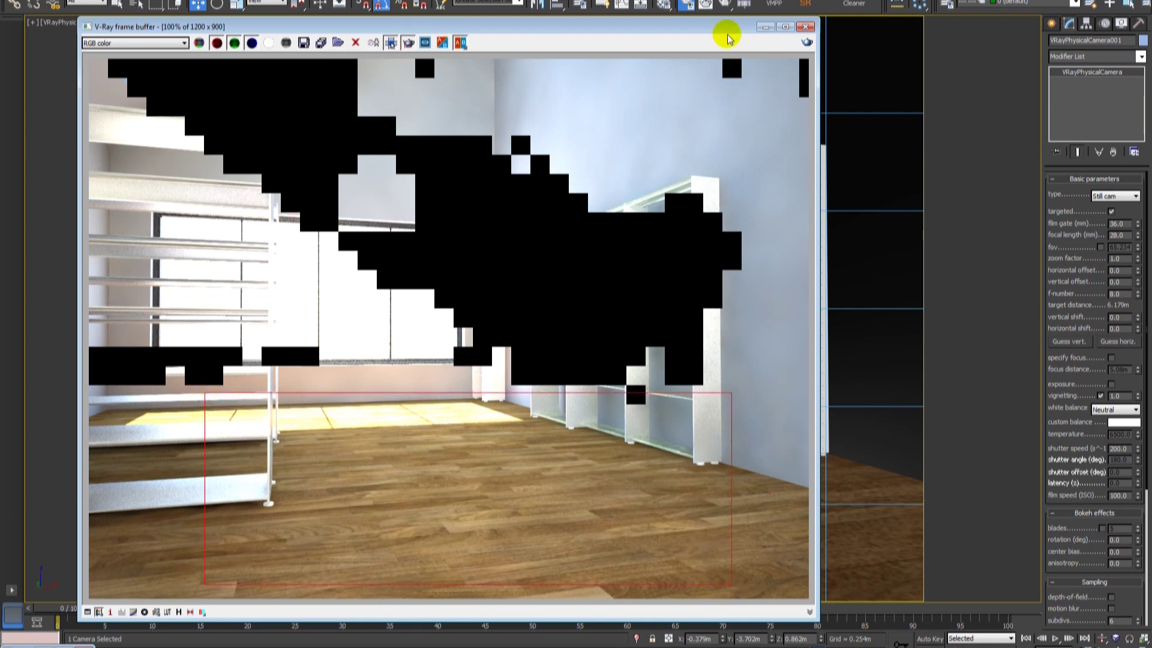
click(663, 4)
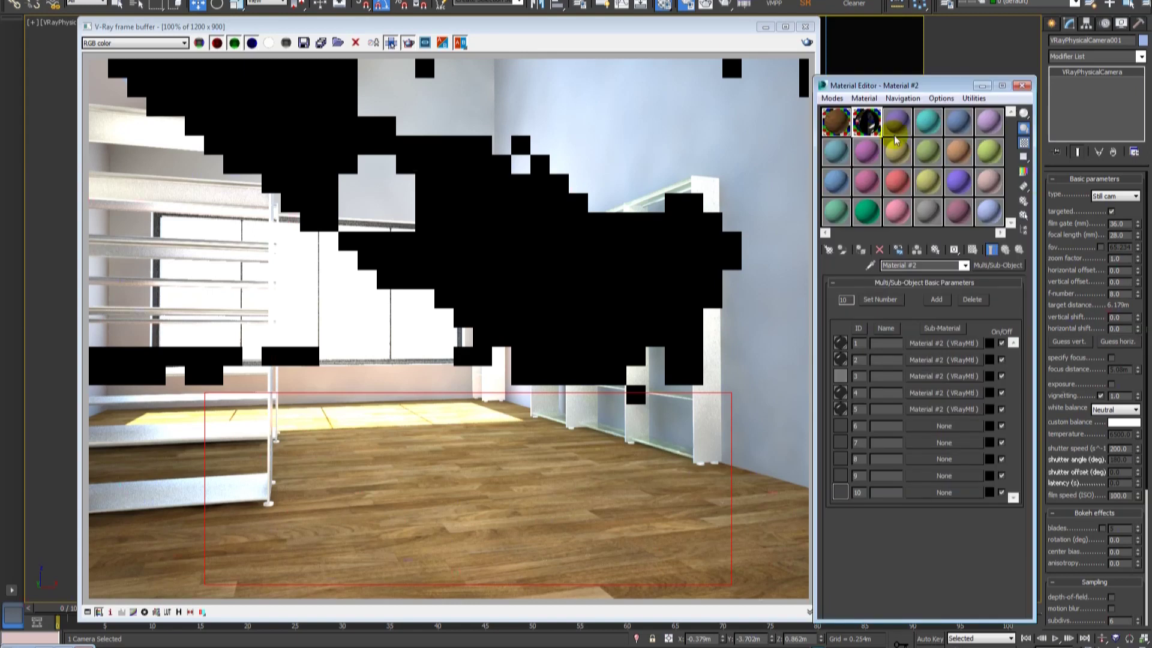
Give the floor material a reflect colour value of 15 and re-render the floor region.
click(837, 130)
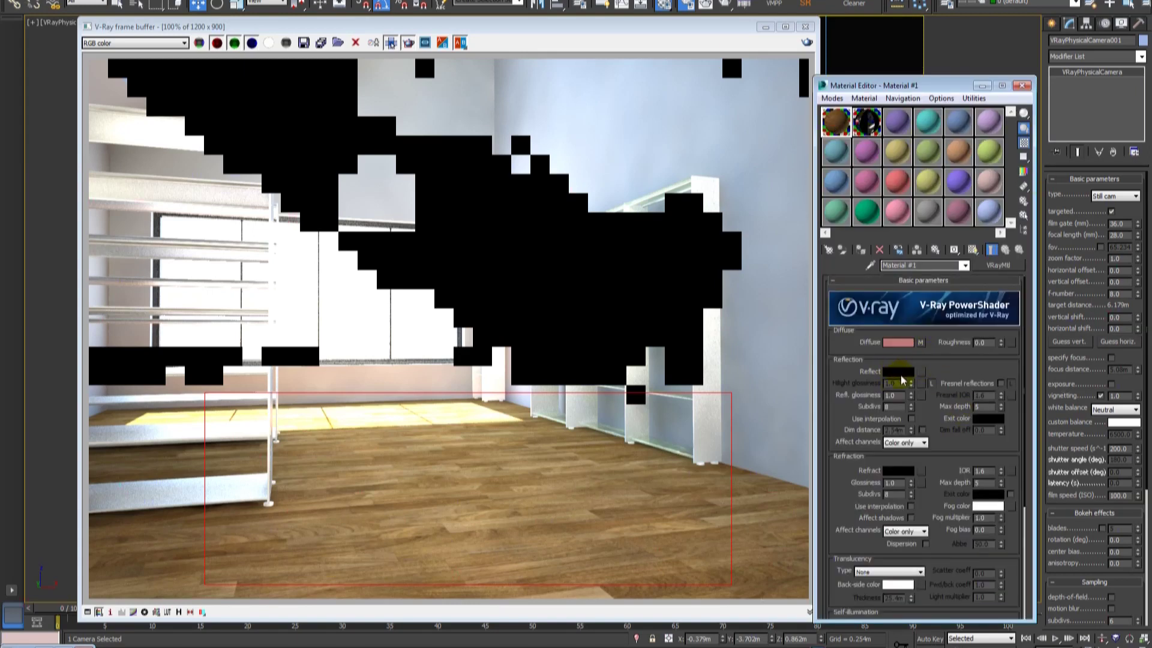
click(900, 373)
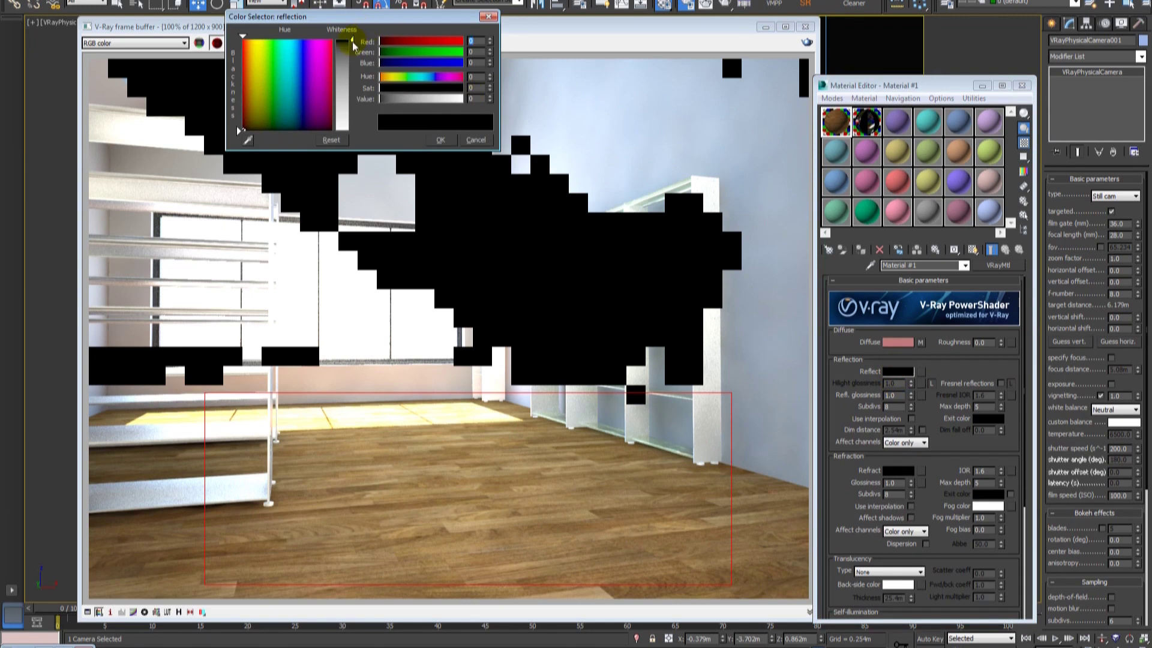
drag(352, 41, 352, 45)
click(439, 141)
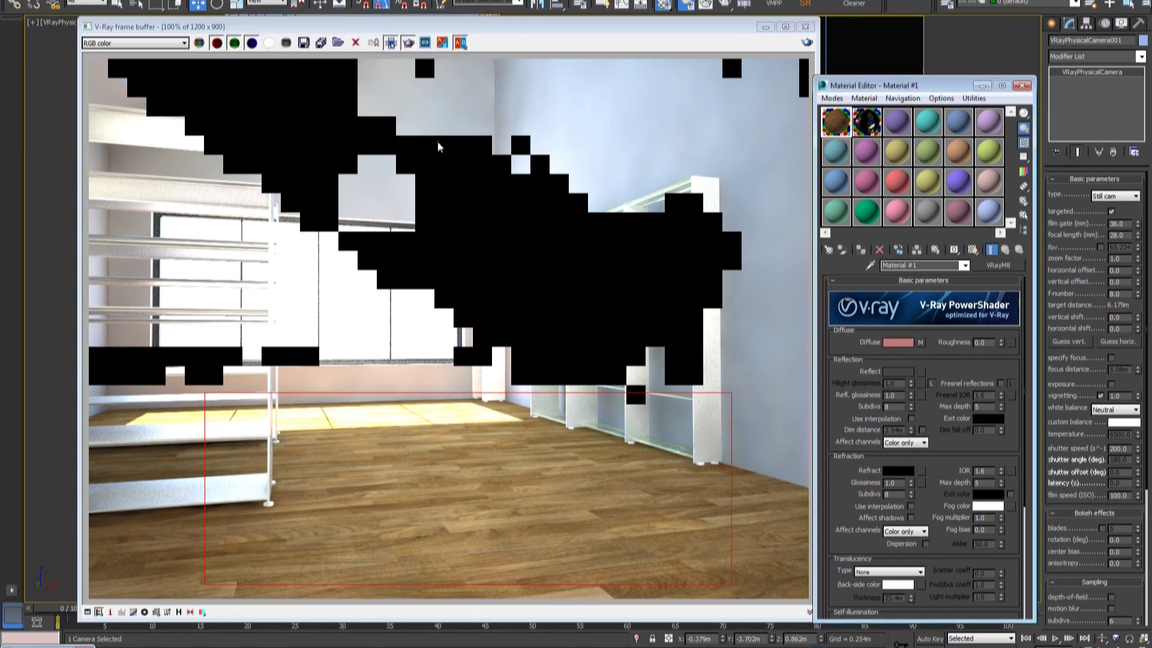
click(806, 43)
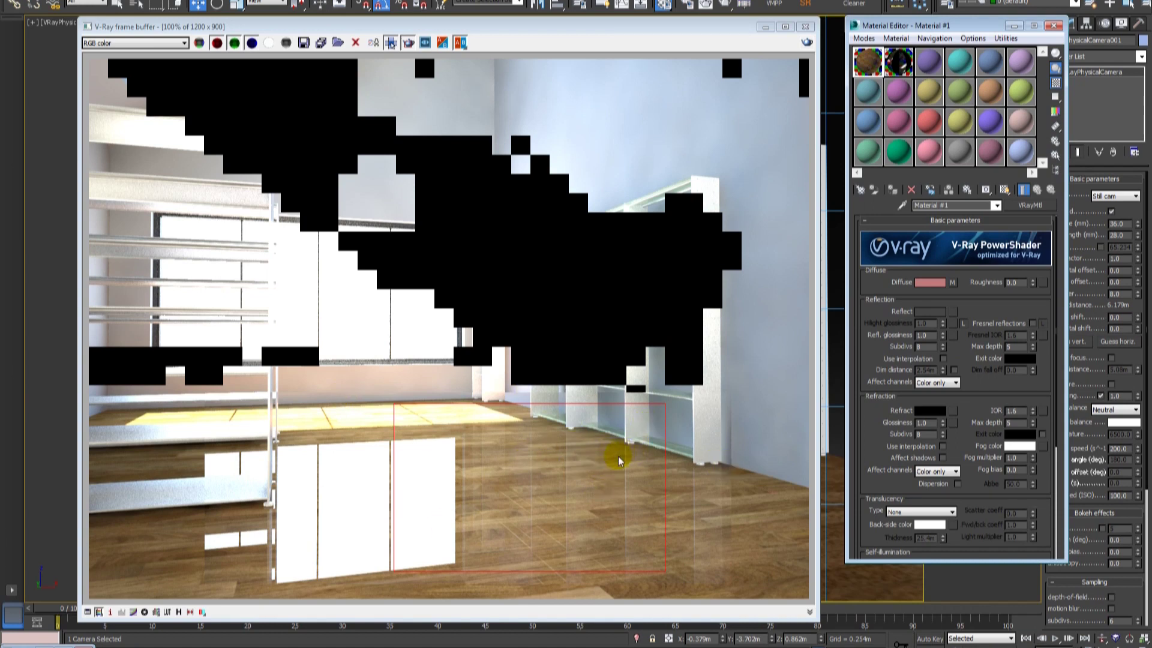
Set reflection glossiness to 0.85 and subdivs to 32, then re-render the floor region.
double_click(926, 335)
text(.17)
key(Return)
text(.85)
key(Return)
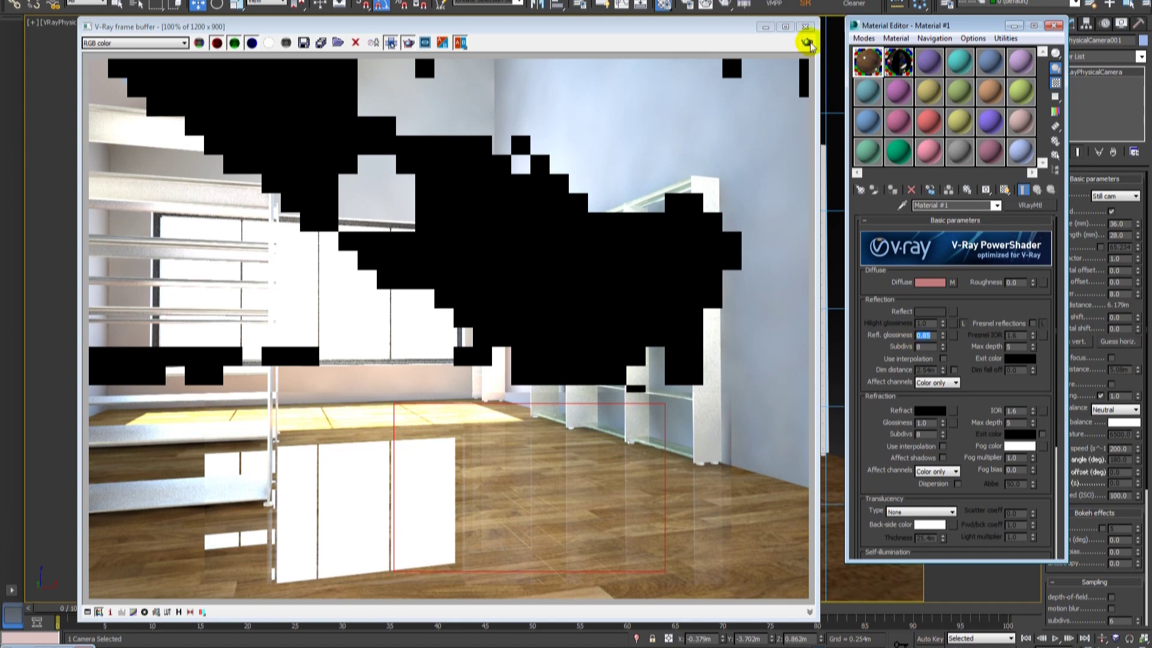
click(816, 45)
double_click(927, 346)
text(32)
key(Return)
click(806, 44)
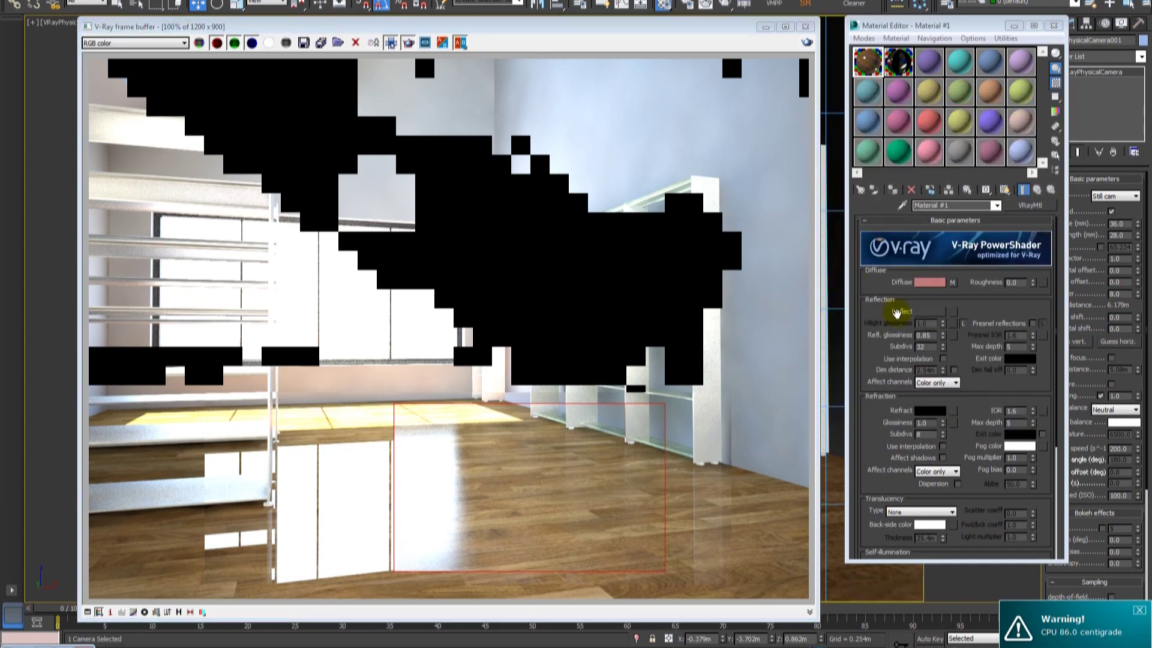
Copy the diffuse wood-floor bitmap onto the Reflect map slot.
click(951, 283)
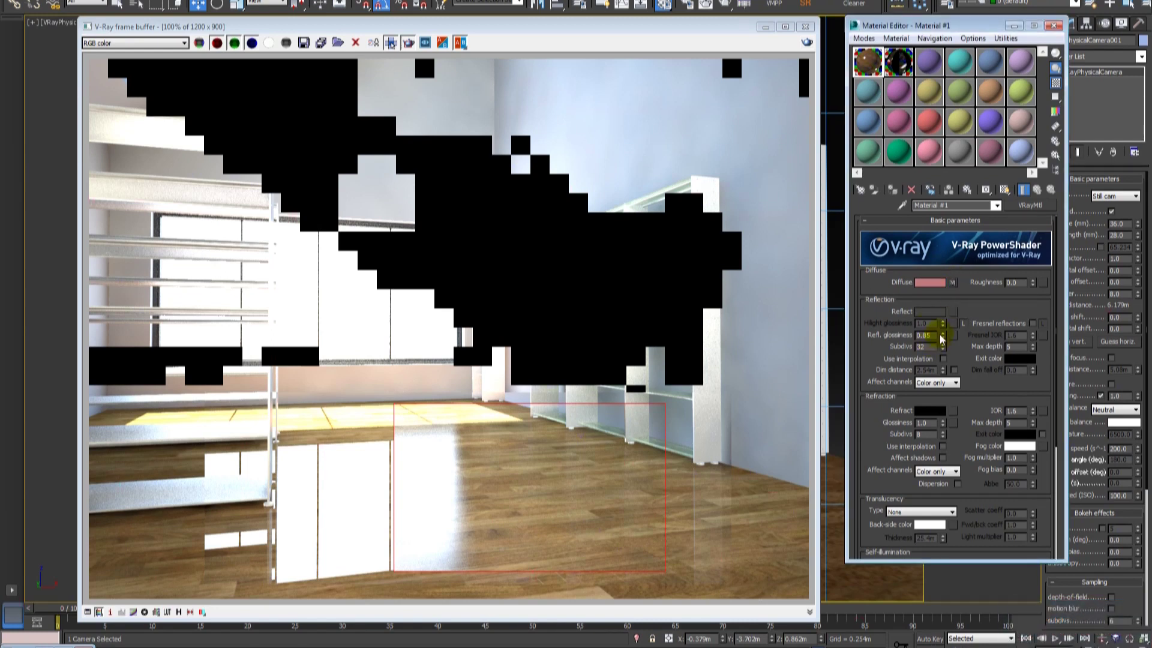
text(1)
click(948, 282)
drag(953, 282, 636, 531)
drag(606, 466, 955, 311)
Copy the wood bitmap into the floor's Reflect slot and preview the texture image.
click(942, 291)
click(929, 327)
click(953, 312)
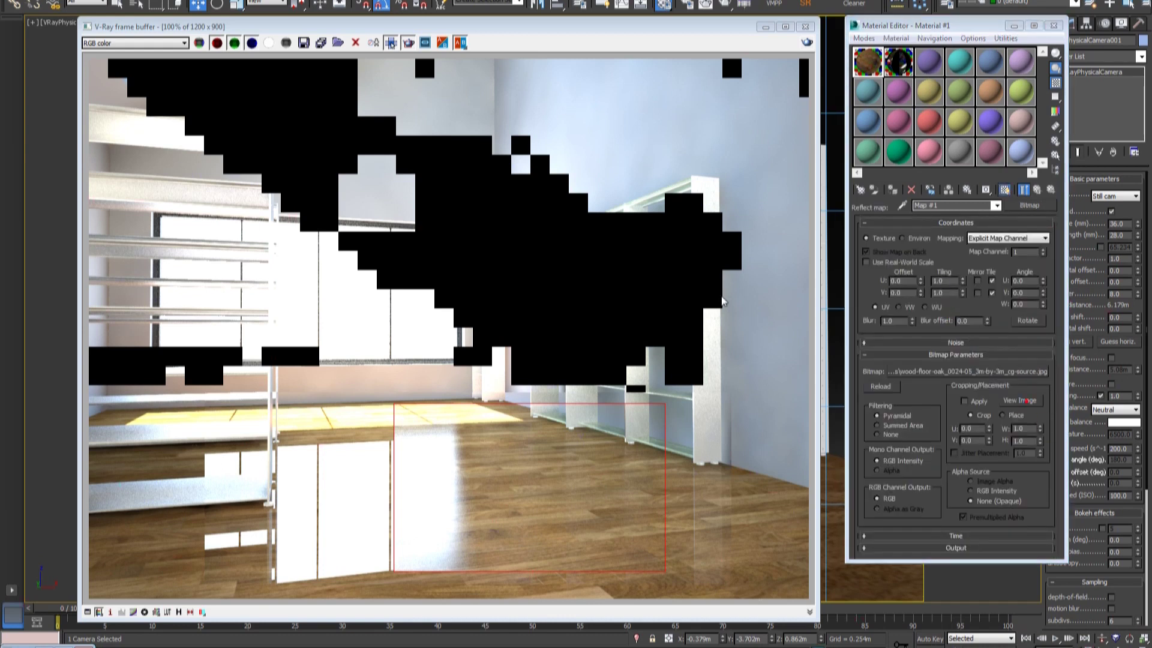
click(1019, 400)
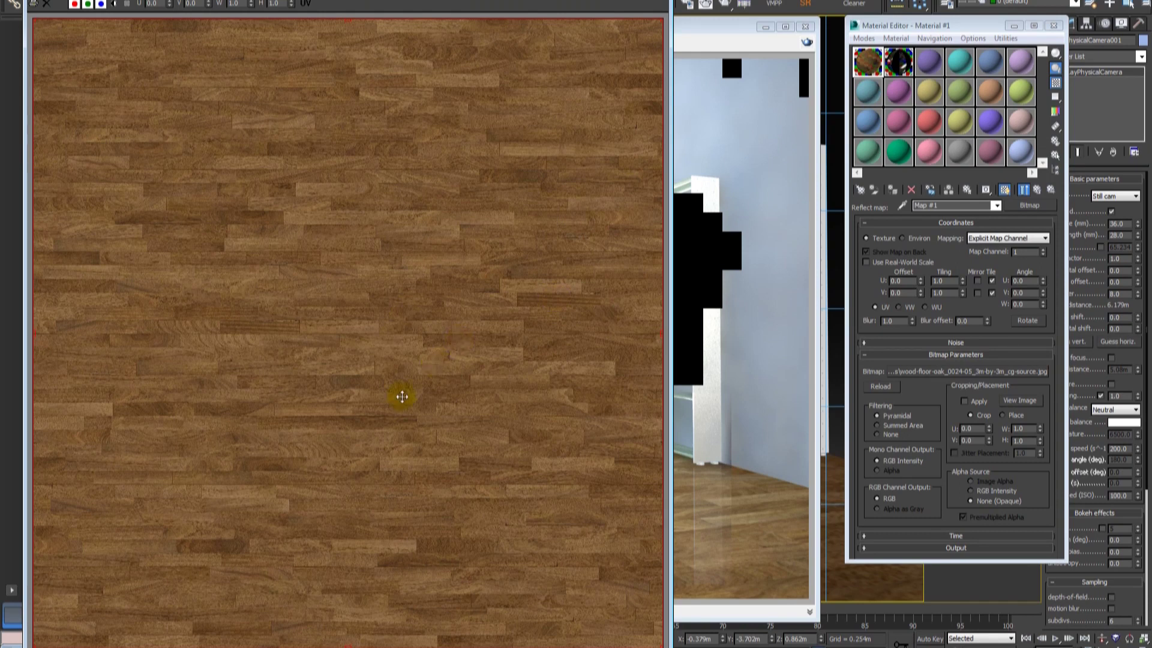
scroll(362, 333, up, 1)
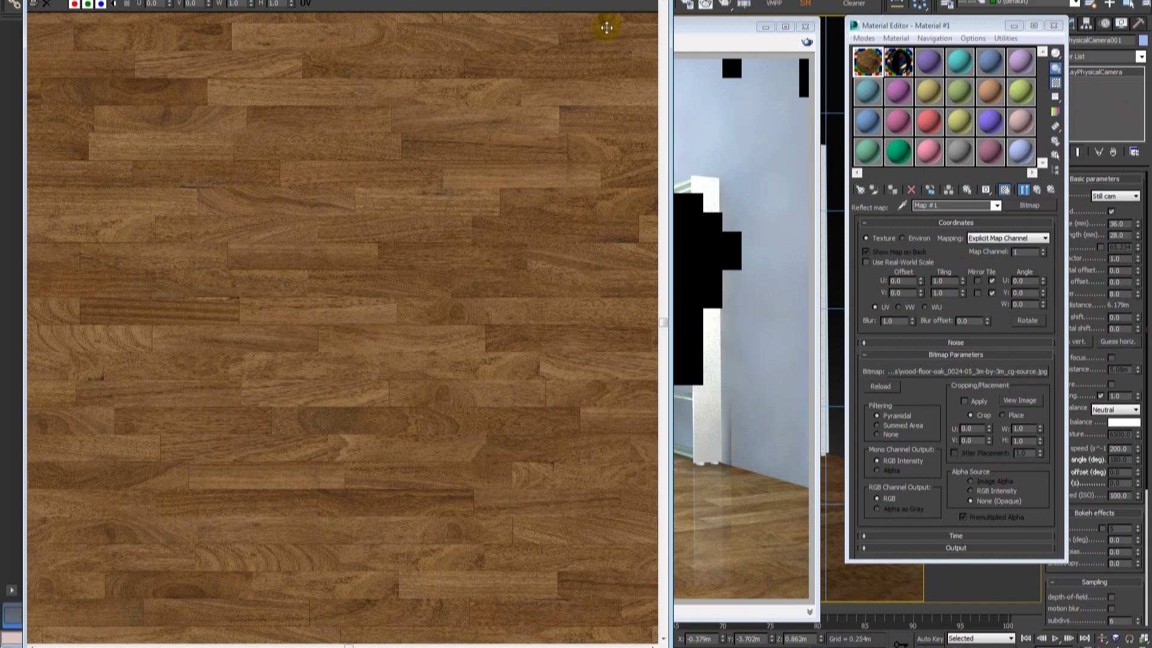
click(664, 6)
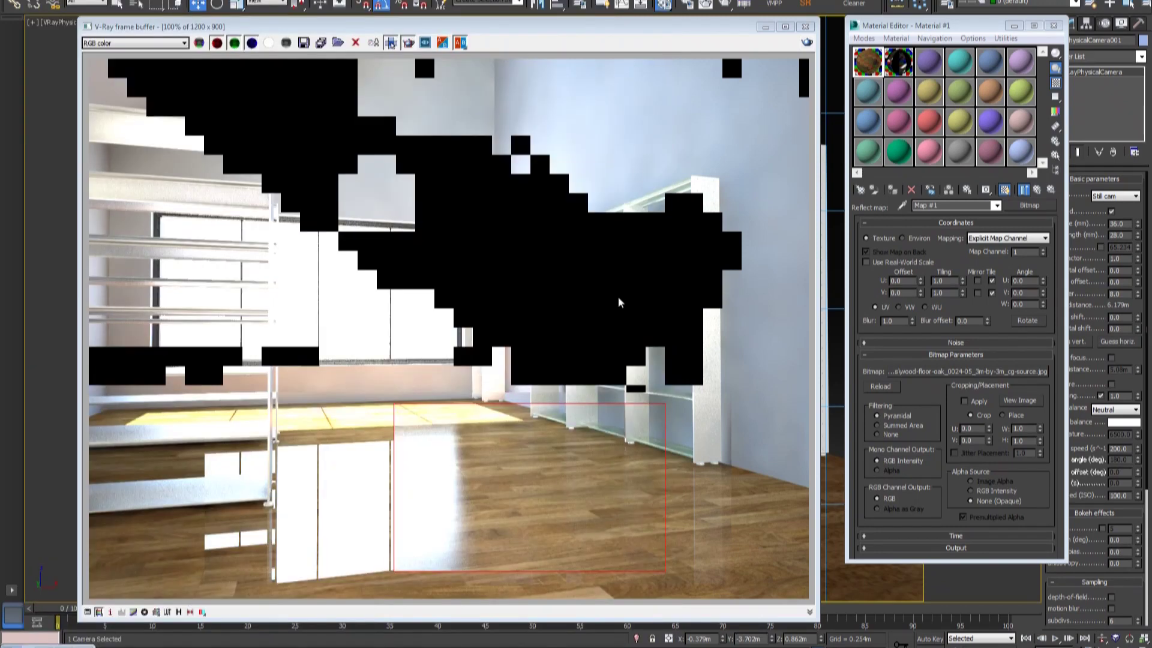
Draw a smaller render region over the floor near the window and re-render it.
click(807, 42)
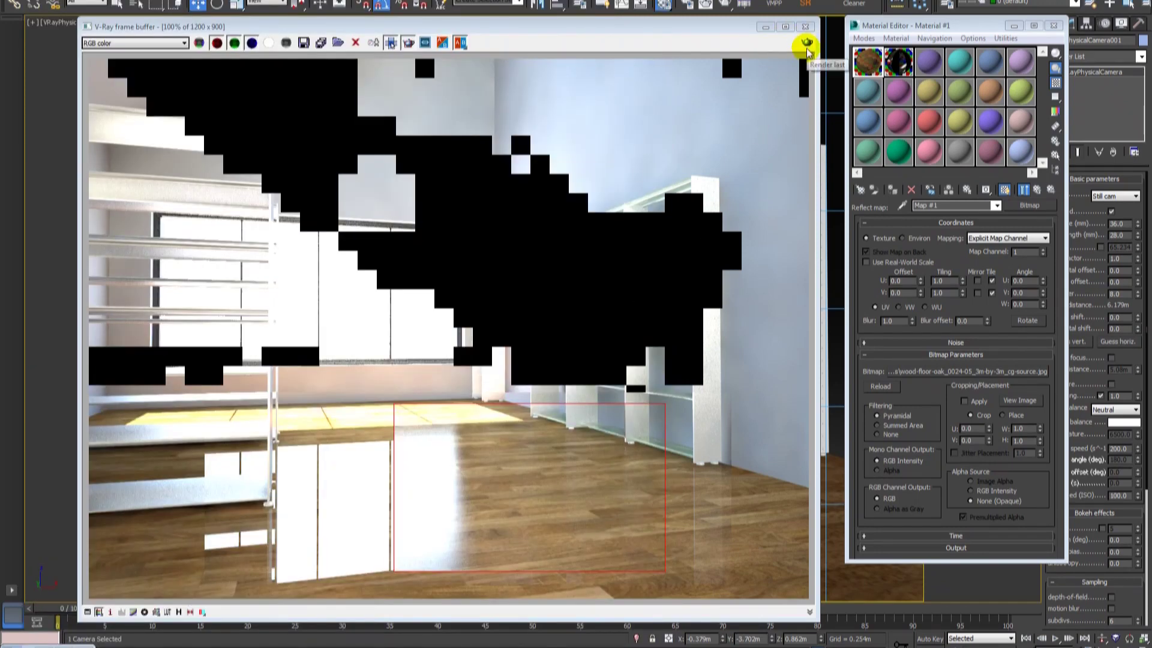
mouse_move(322, 403)
mouse_down()
mouse_move(647, 577)
mouse_move(606, 562)
mouse_up()
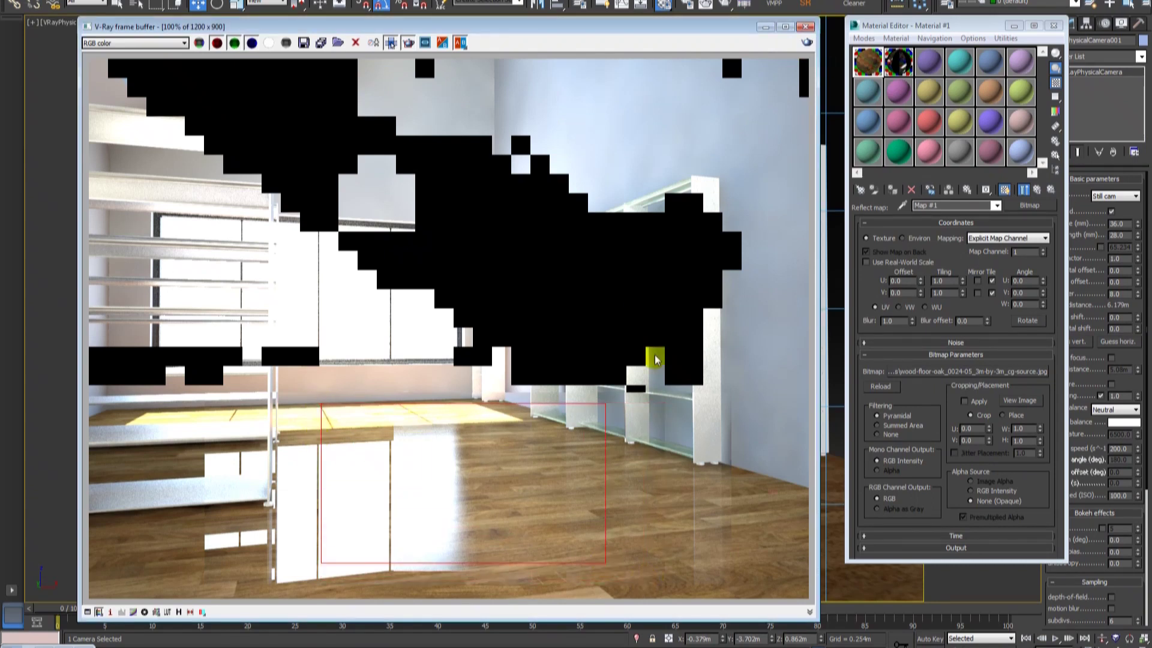
click(806, 41)
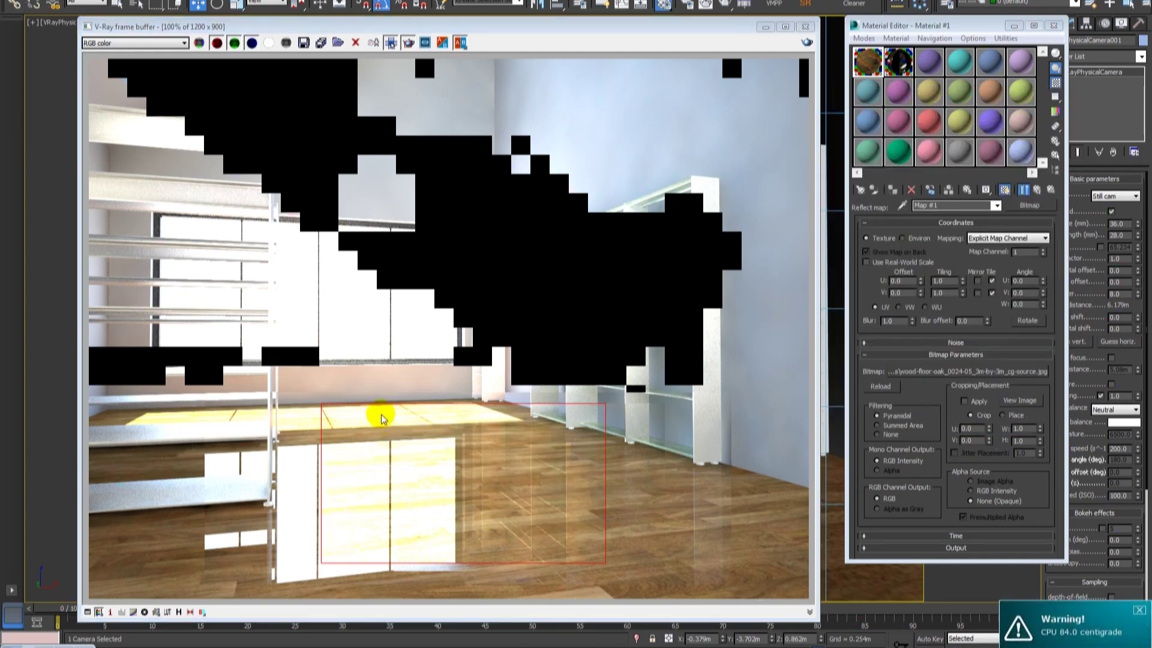
Set V-Ray colour mapping to Reinhard with burn 0.4 and Clamp output, then render.
key(h)
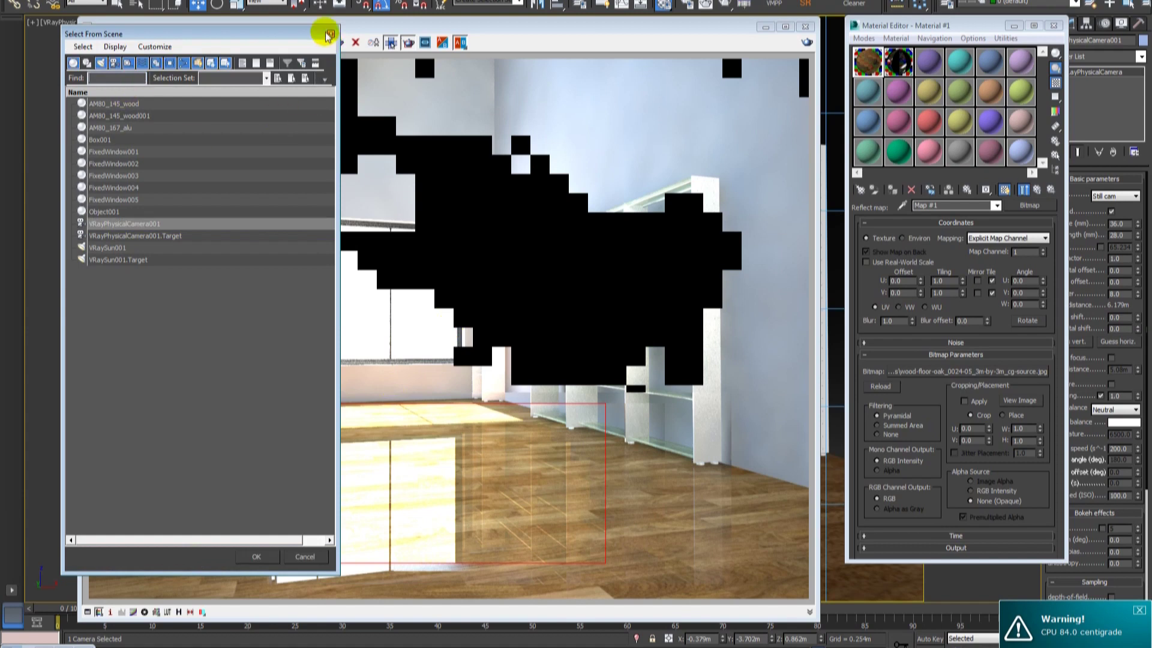
click(331, 28)
key(F10)
click(531, 87)
scroll(553, 183, down, 3)
click(586, 437)
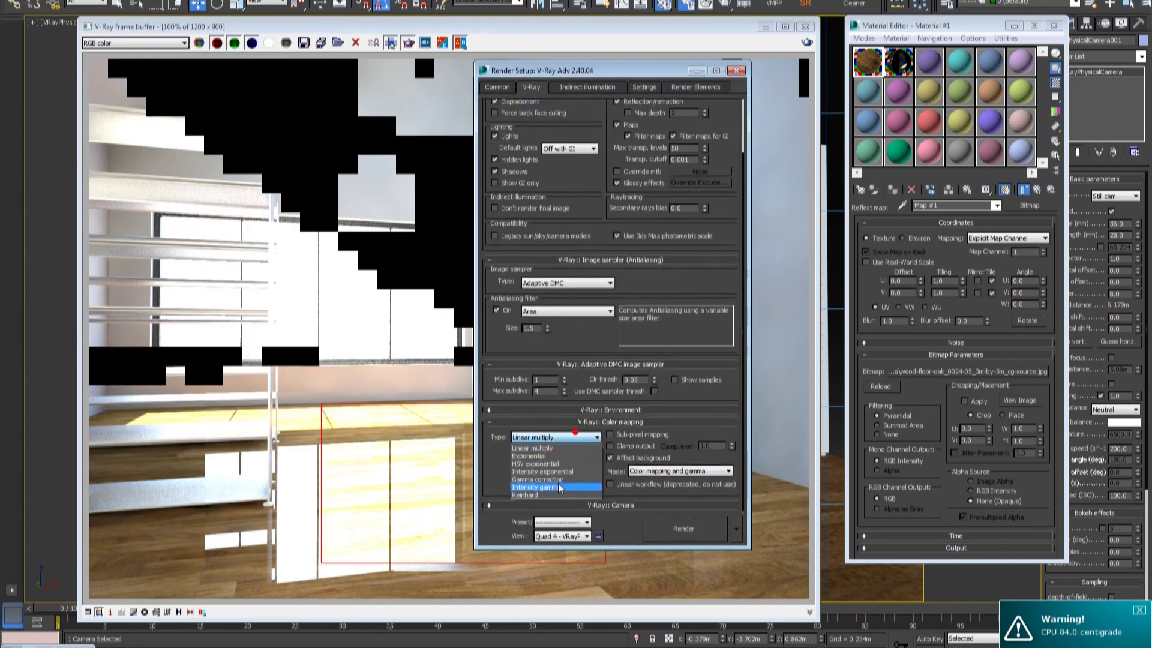
click(557, 495)
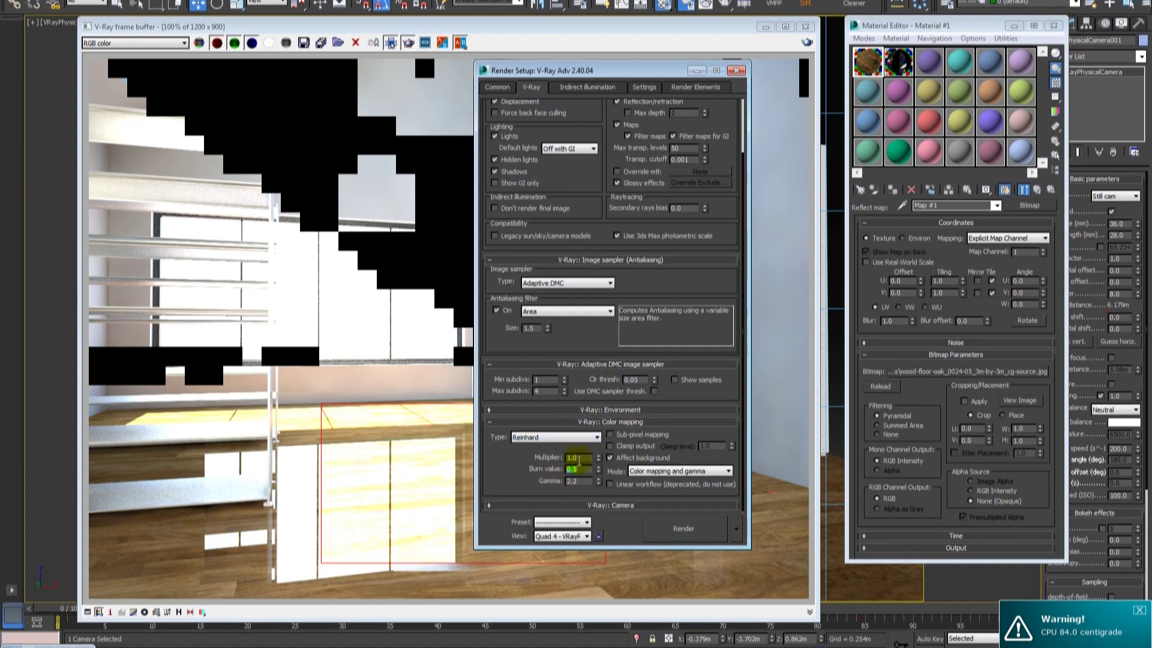
text(0.4)
click(615, 448)
key(shift+q)
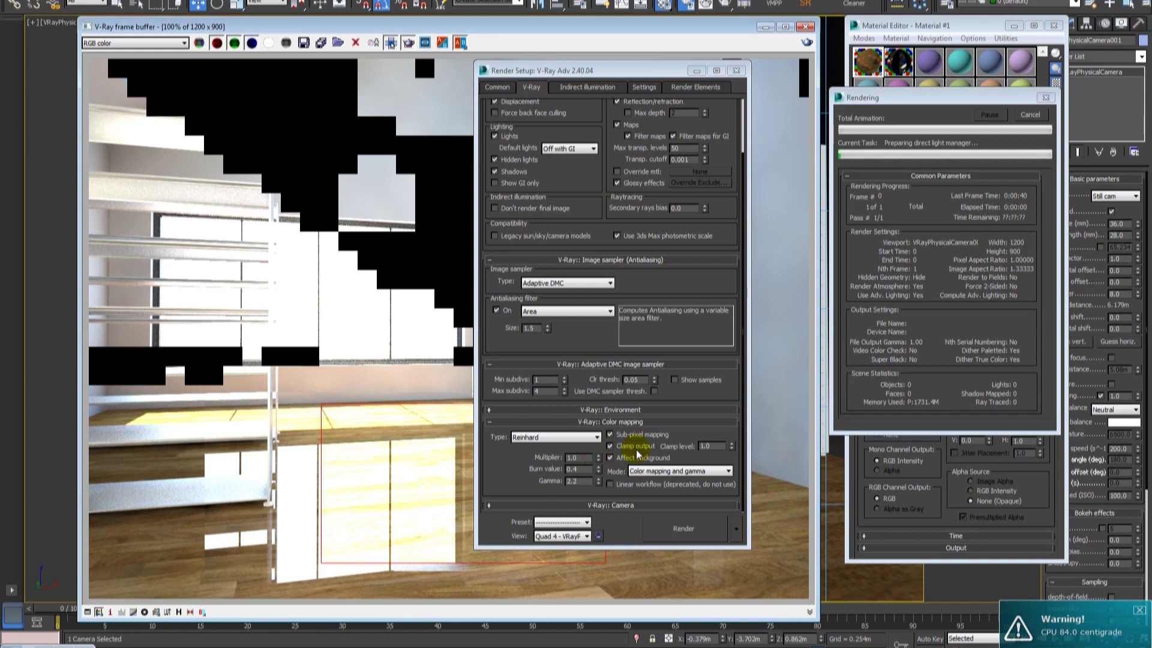
click(521, 279)
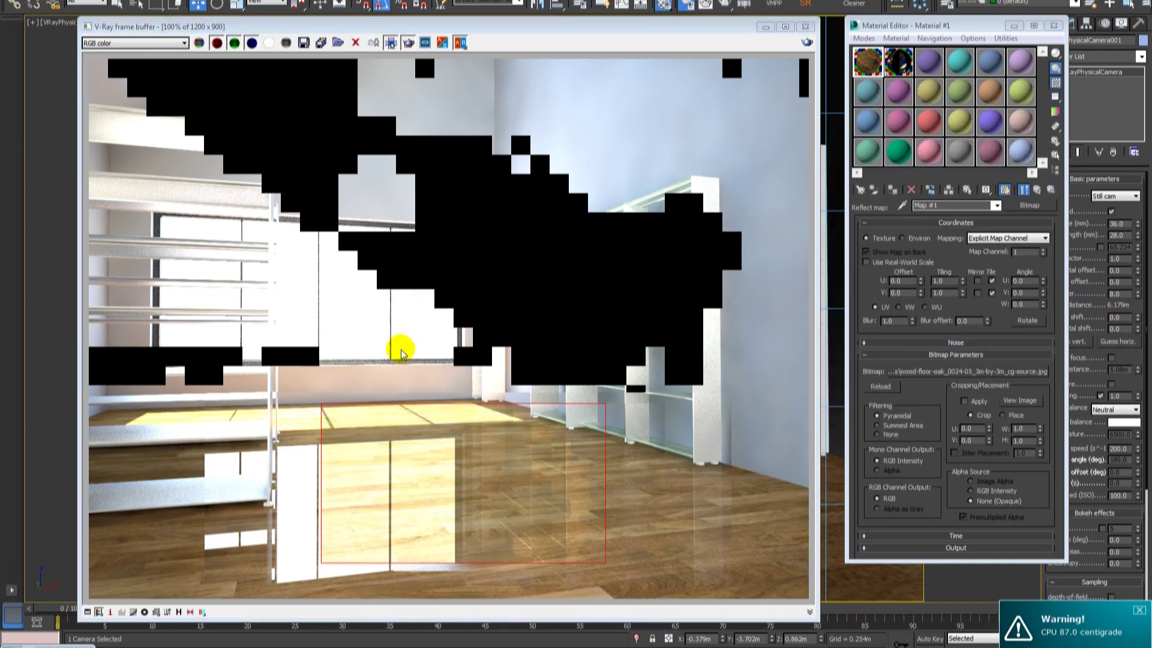
Select VRaySun001, set its intensity multiplier to 0.4, and render the floor region.
key(h)
double_click(131, 247)
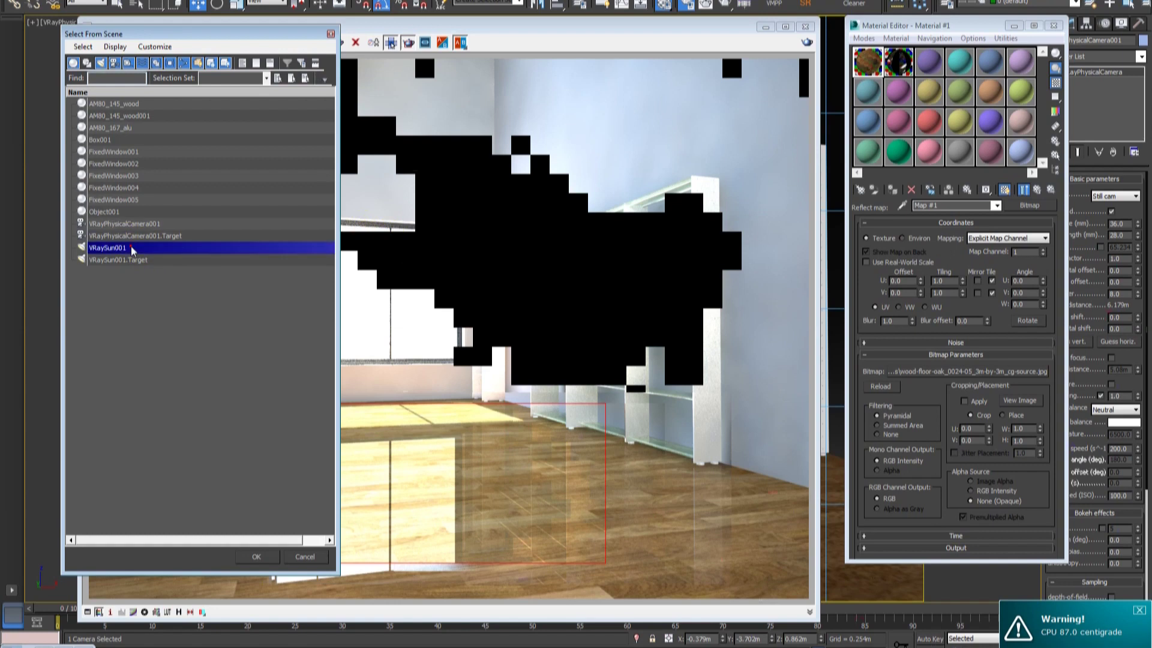
drag(934, 26, 900, 27)
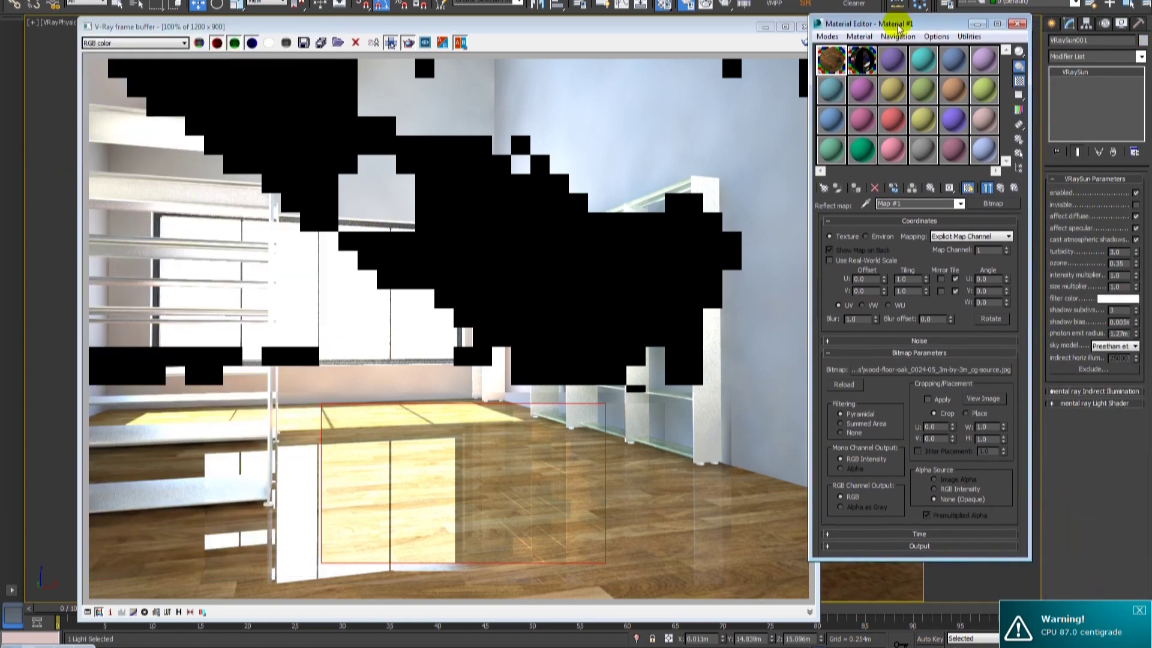
double_click(1115, 275)
text(4)
key(shift+q)
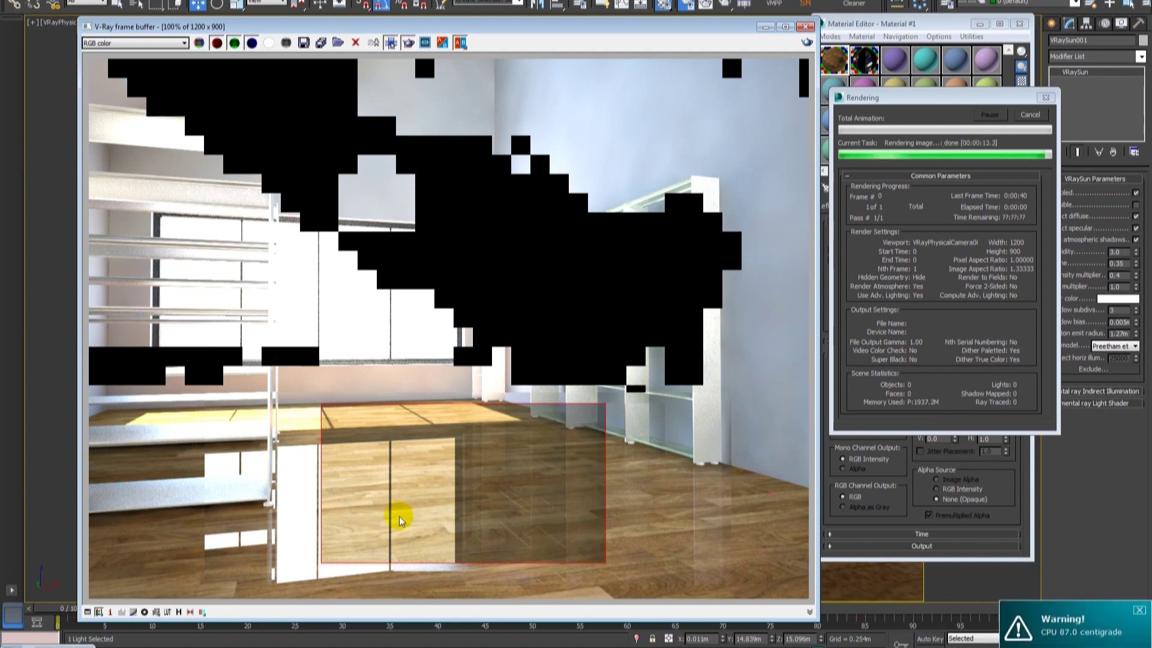
Turn off the Diffuse wood map in the floor material's Maps rollout.
click(1002, 188)
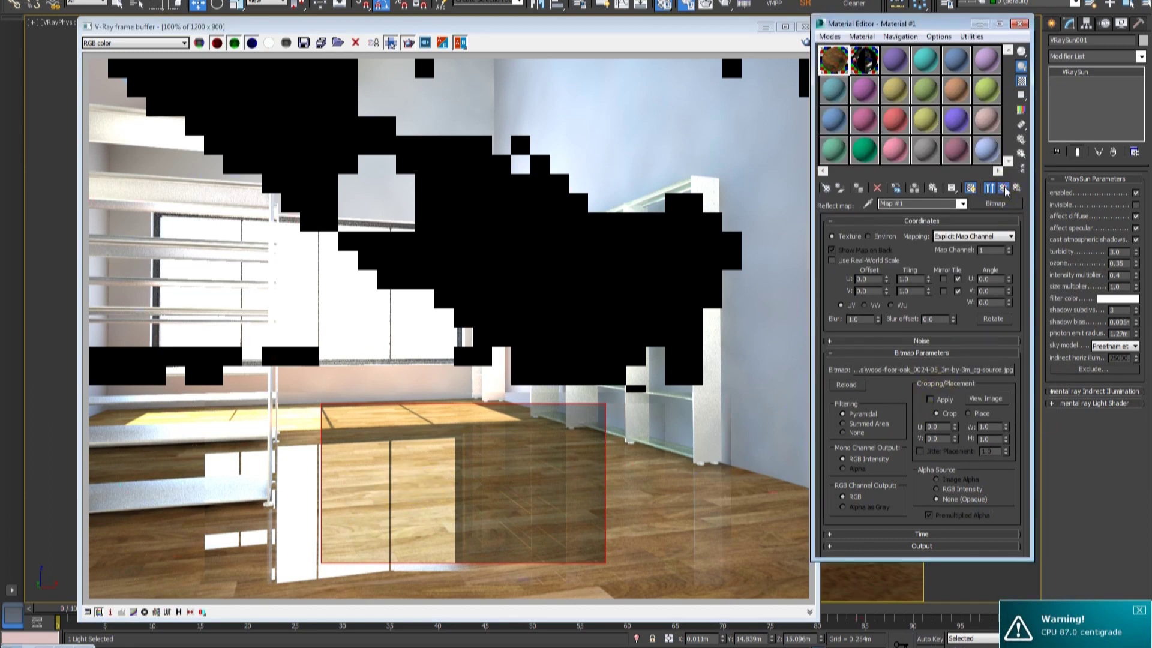
scroll(918, 448, down, 5)
scroll(918, 448, down, 5)
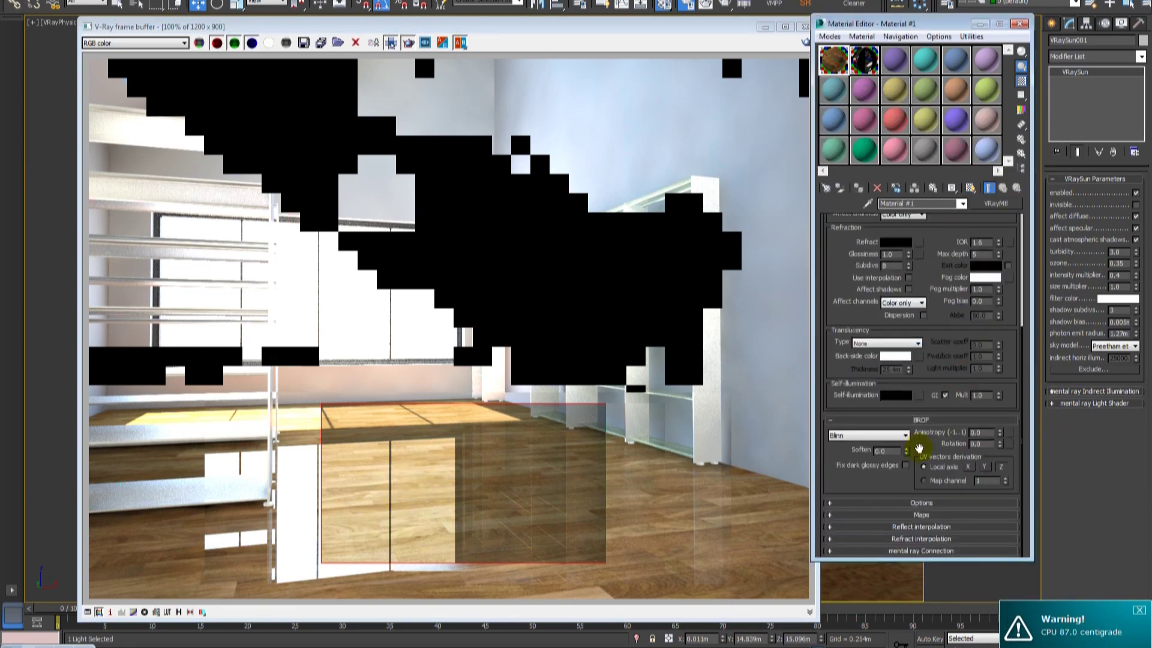
click(912, 514)
click(899, 349)
Set the floor's diffuse colour to black and re-render the floor region.
scroll(900, 312, up, 10)
click(895, 282)
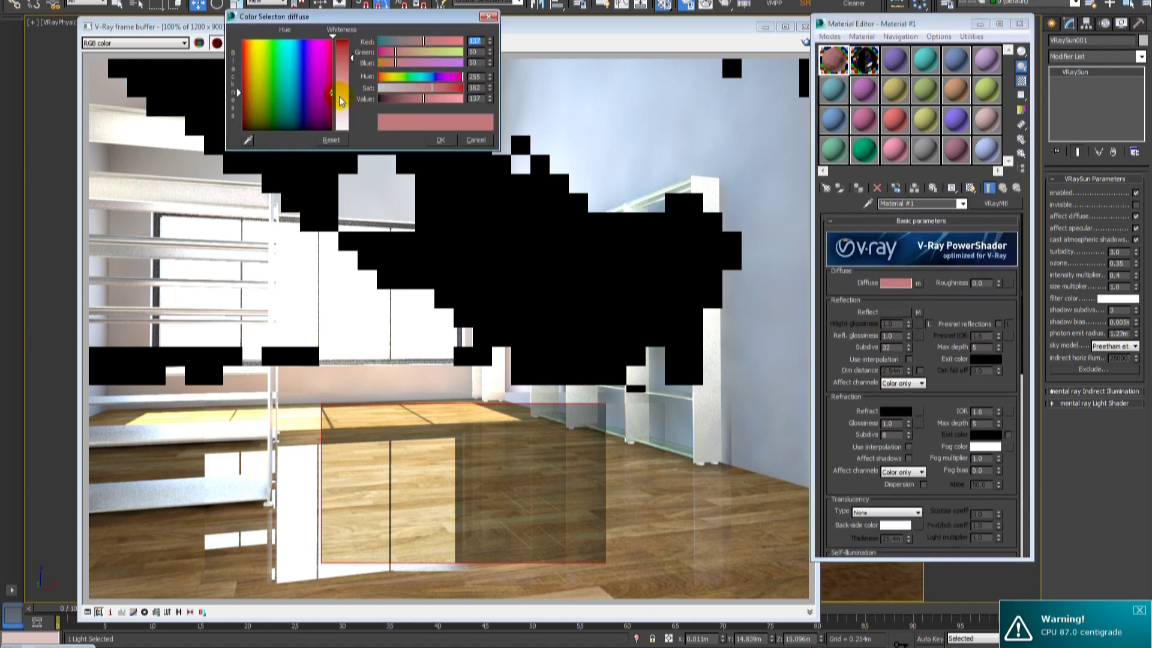
mouse_move(348, 106)
mouse_down()
mouse_move(333, 59)
mouse_move(341, 127)
mouse_up()
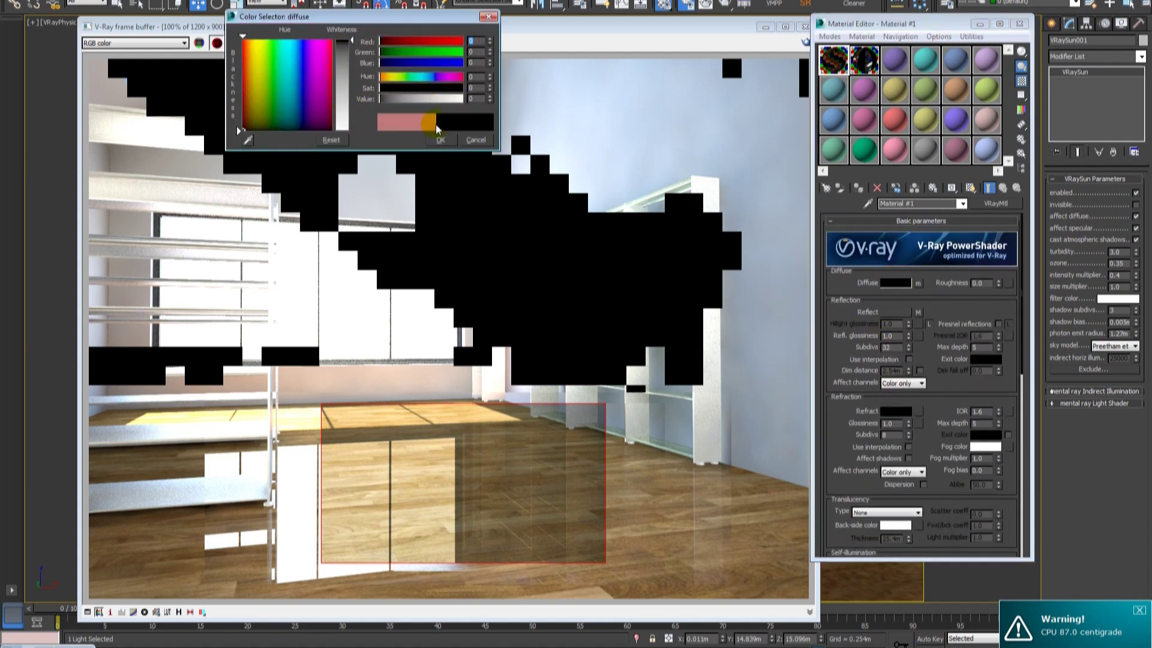
click(441, 140)
click(805, 44)
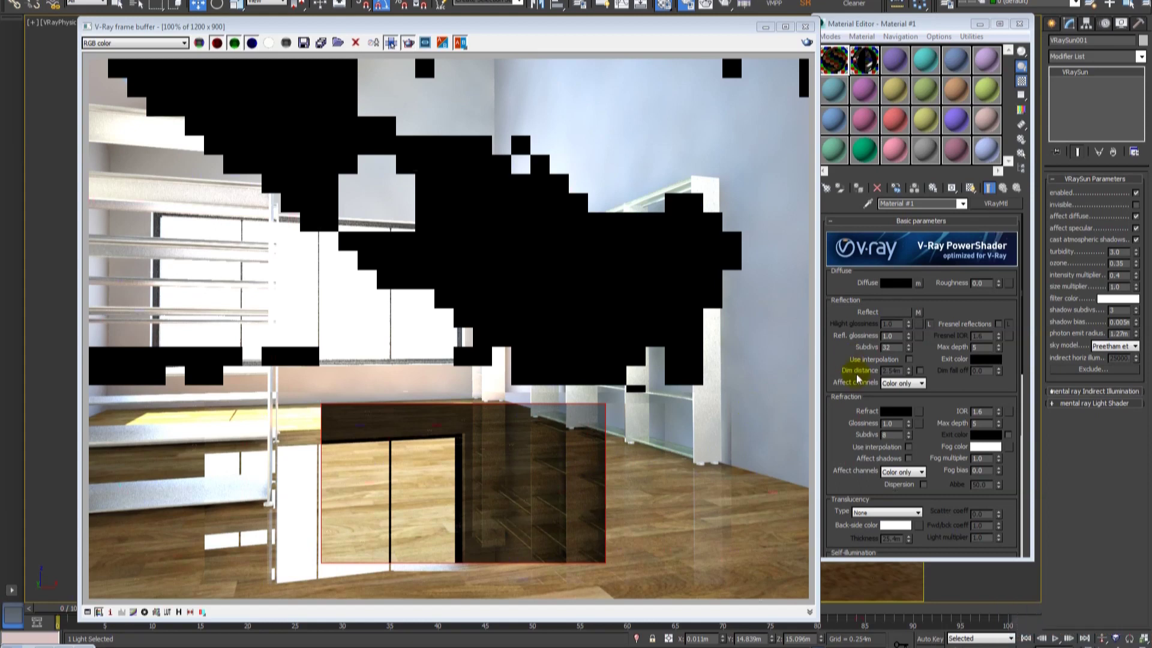
Wrap the Reflect wood bitmap in a monochrome Color Correction map and re-render the region.
click(918, 313)
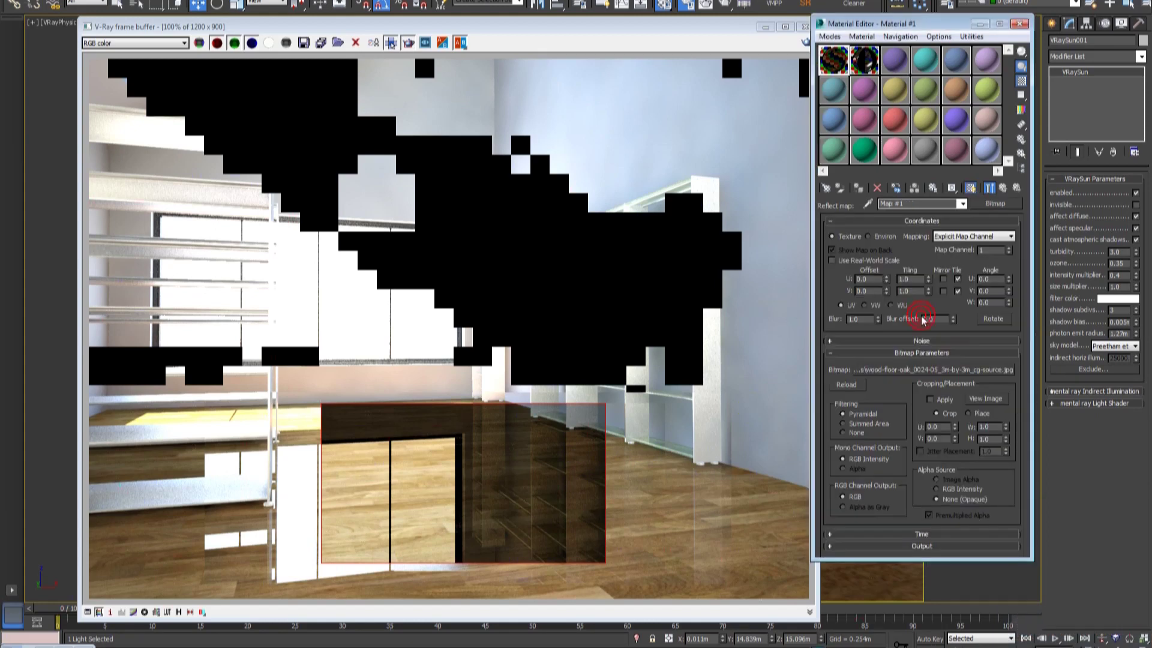
click(985, 398)
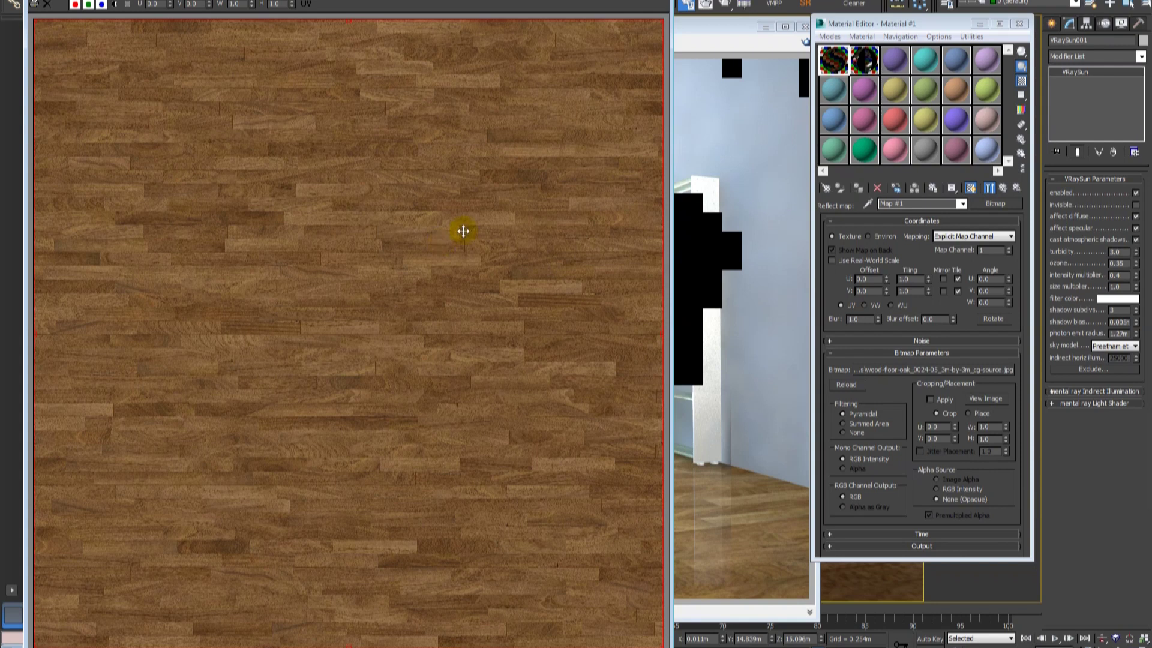
click(1005, 204)
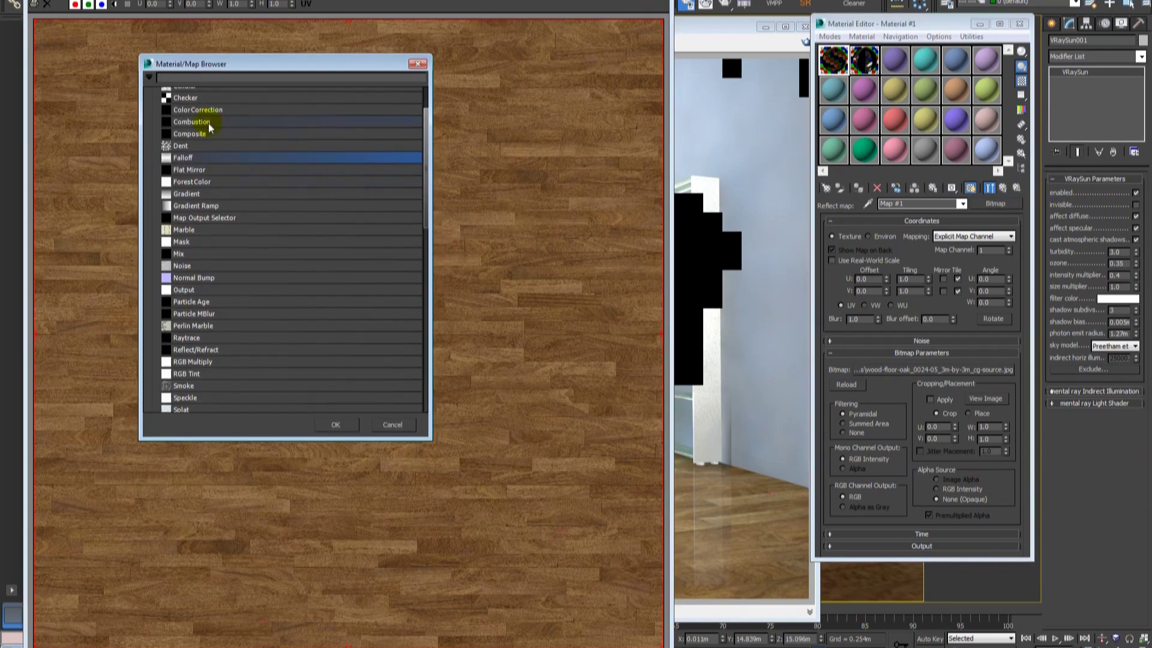
double_click(210, 113)
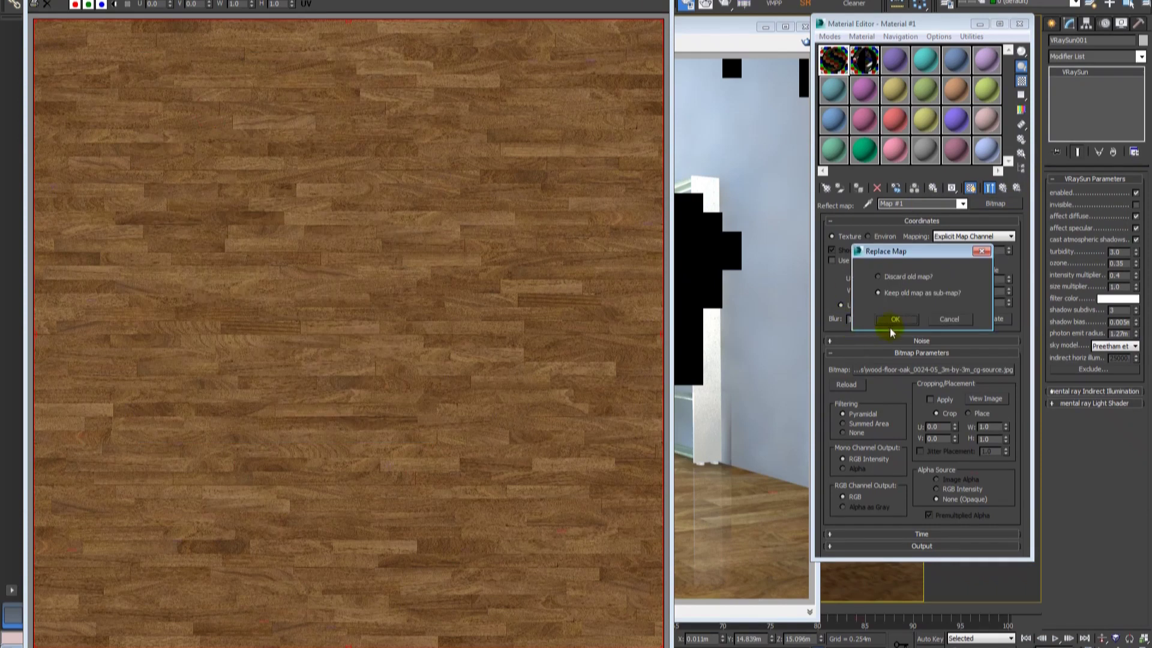
click(895, 321)
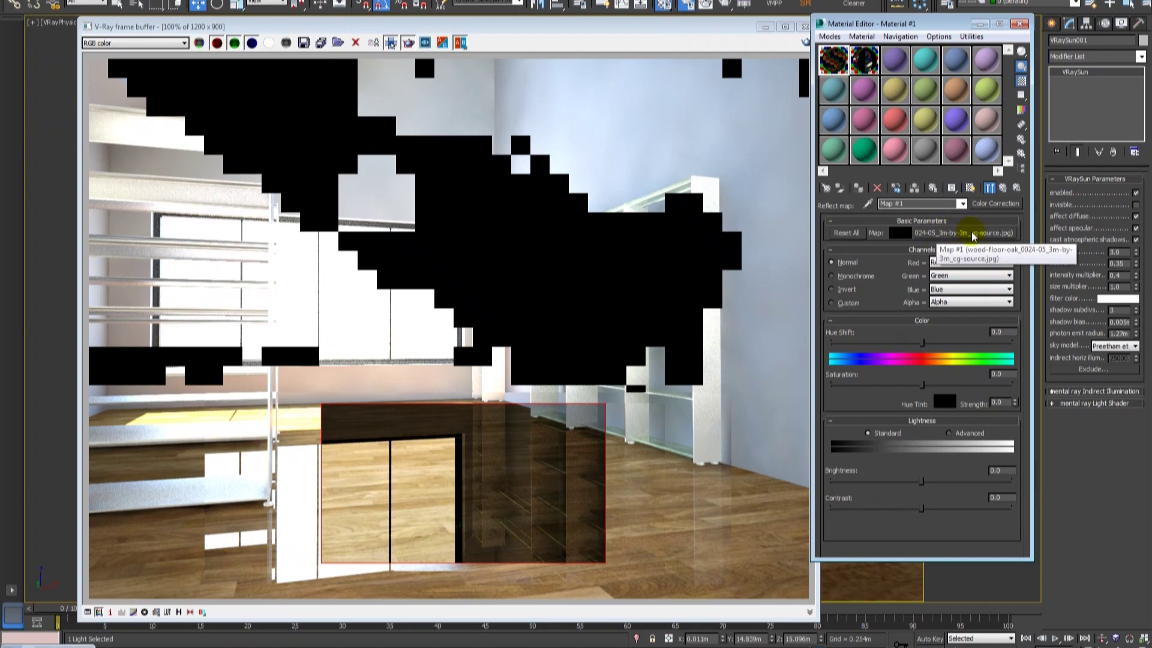
click(859, 280)
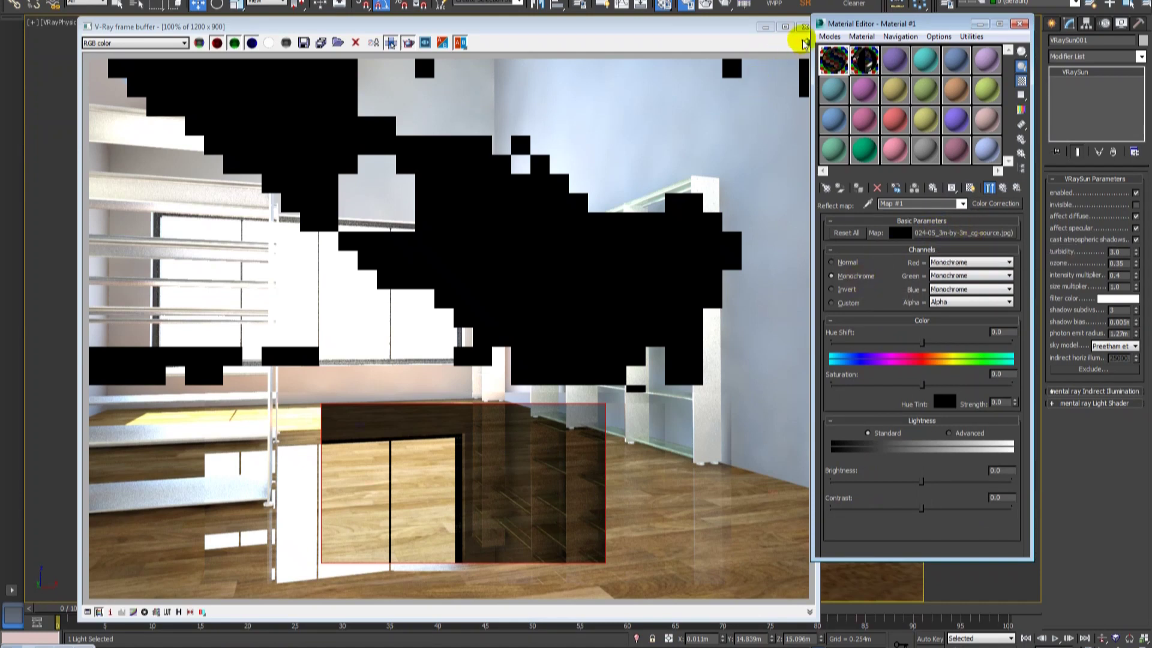
click(787, 142)
key(shift+q)
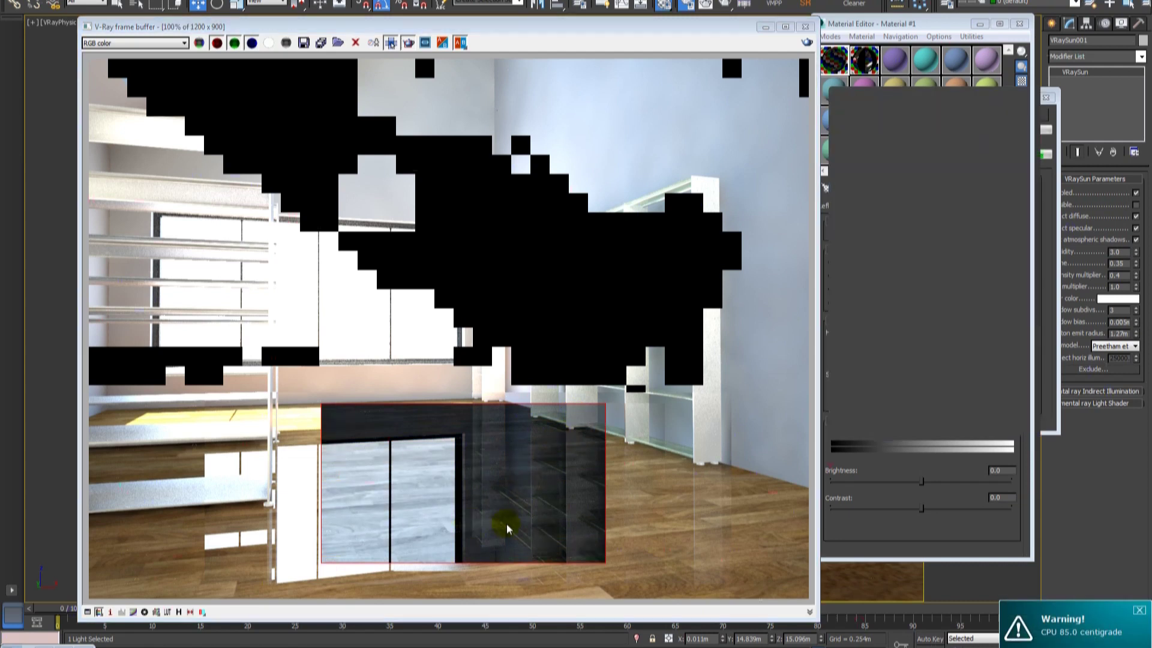
Open the reflection Color Correction map in an enlarged preview and set Saturation to -100.
click(1003, 188)
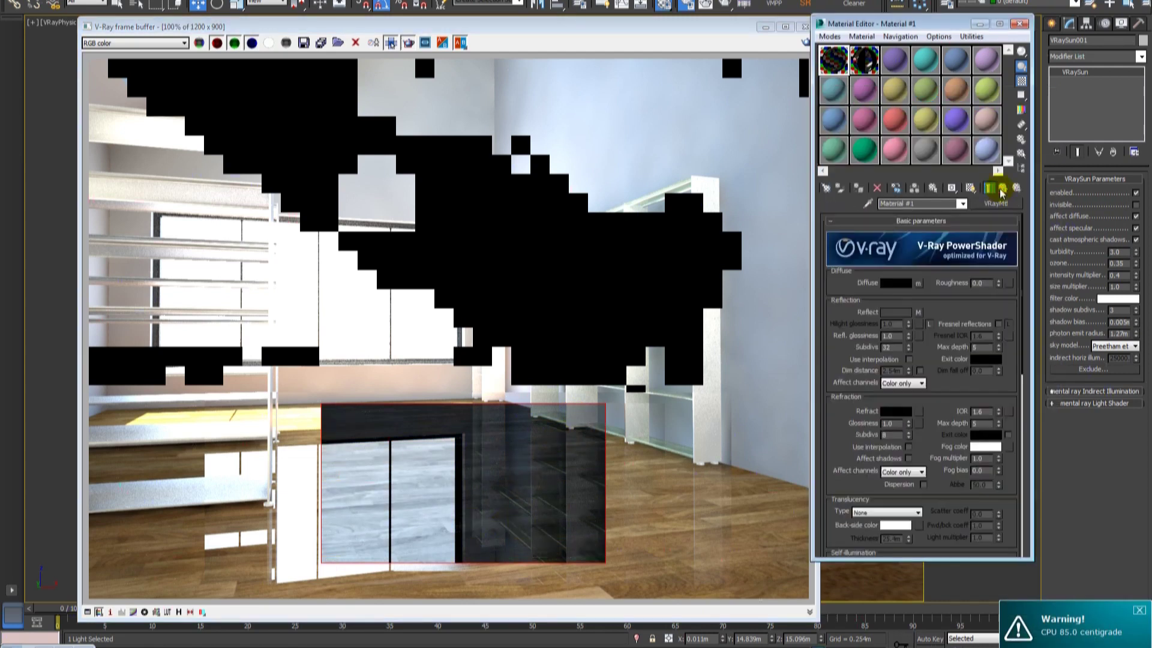
click(917, 313)
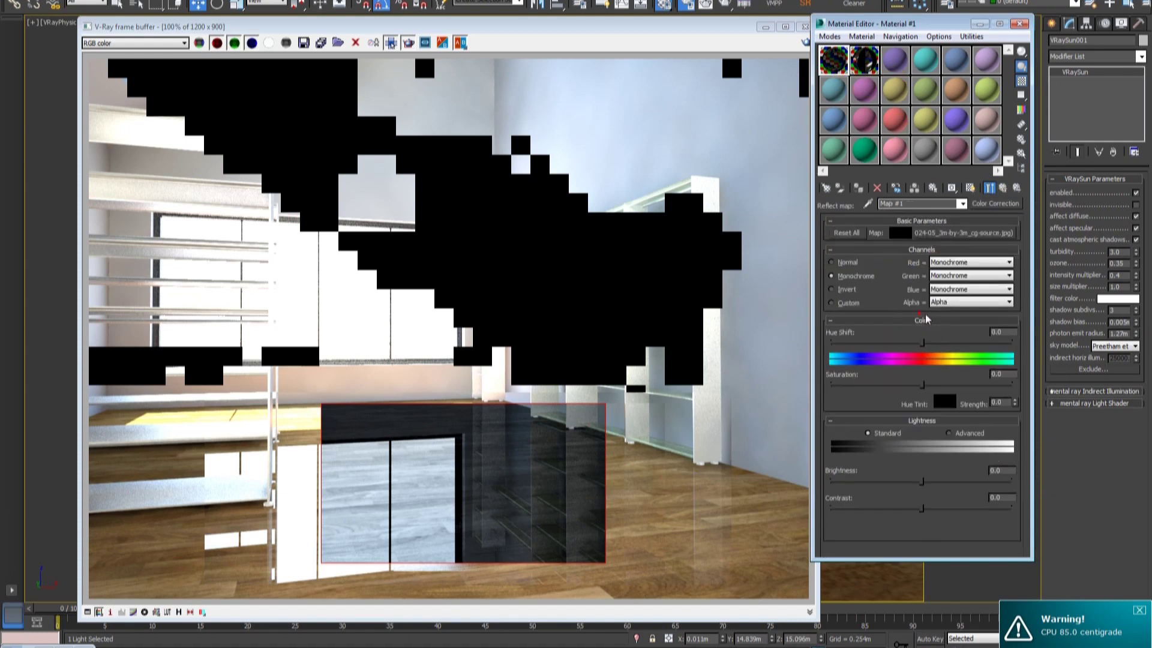
click(988, 187)
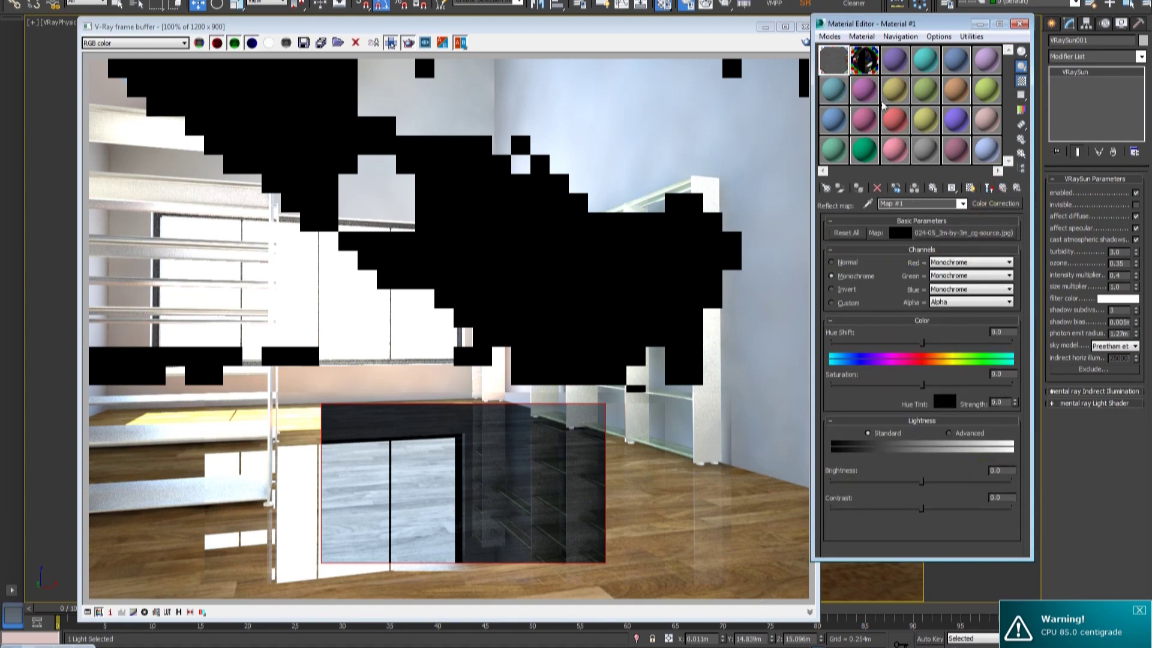
double_click(841, 64)
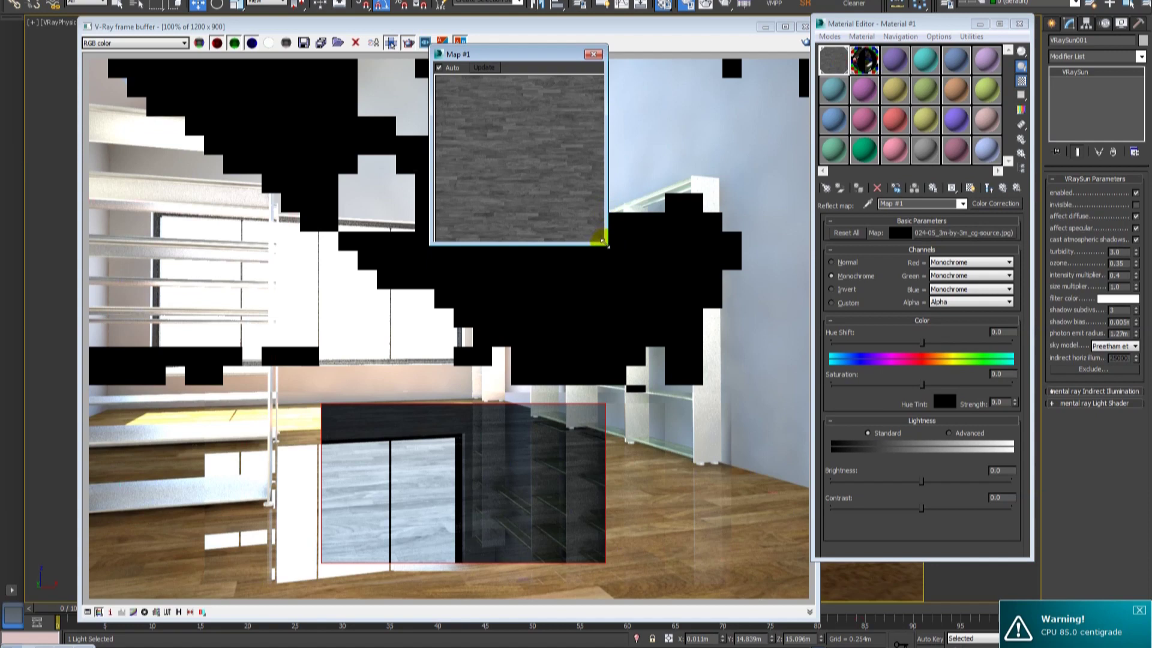
drag(600, 240, 783, 418)
drag(648, 52, 598, 37)
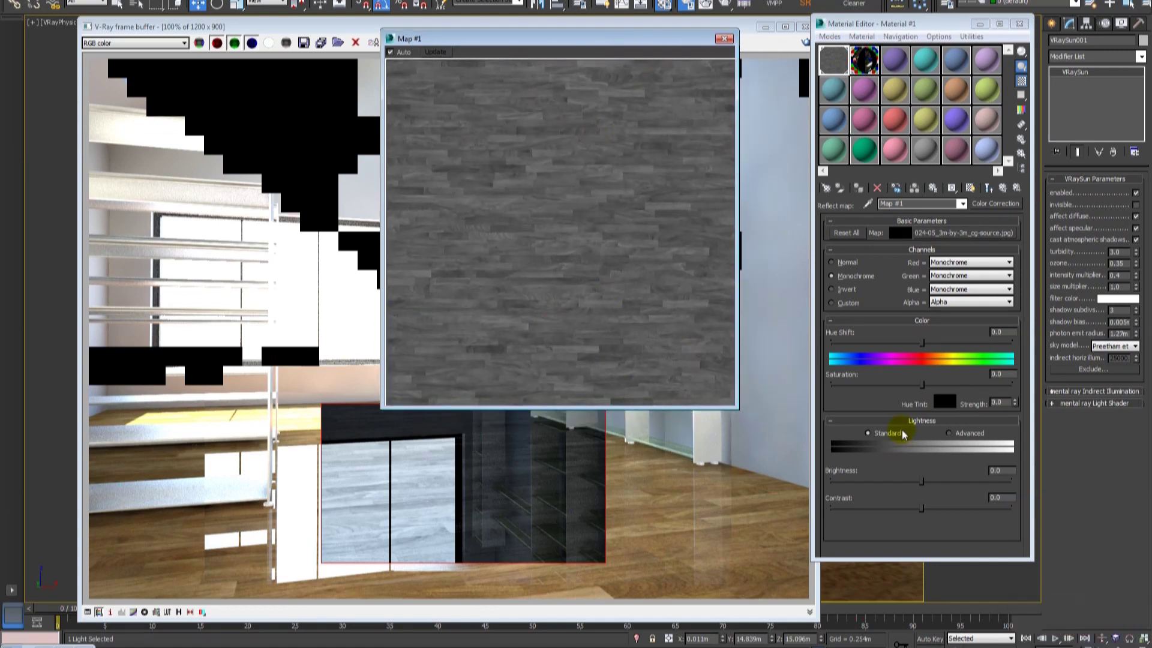
drag(922, 386, 774, 385)
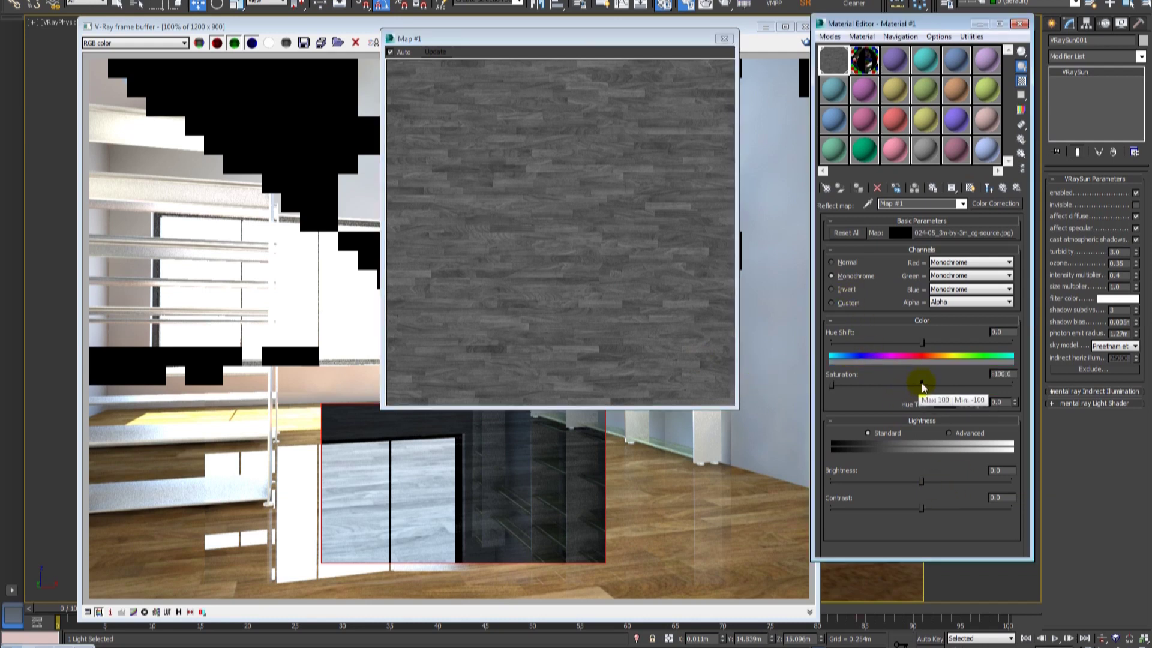
Switch Lightness to Advanced with gain 500 and gamma 0.6.
click(967, 434)
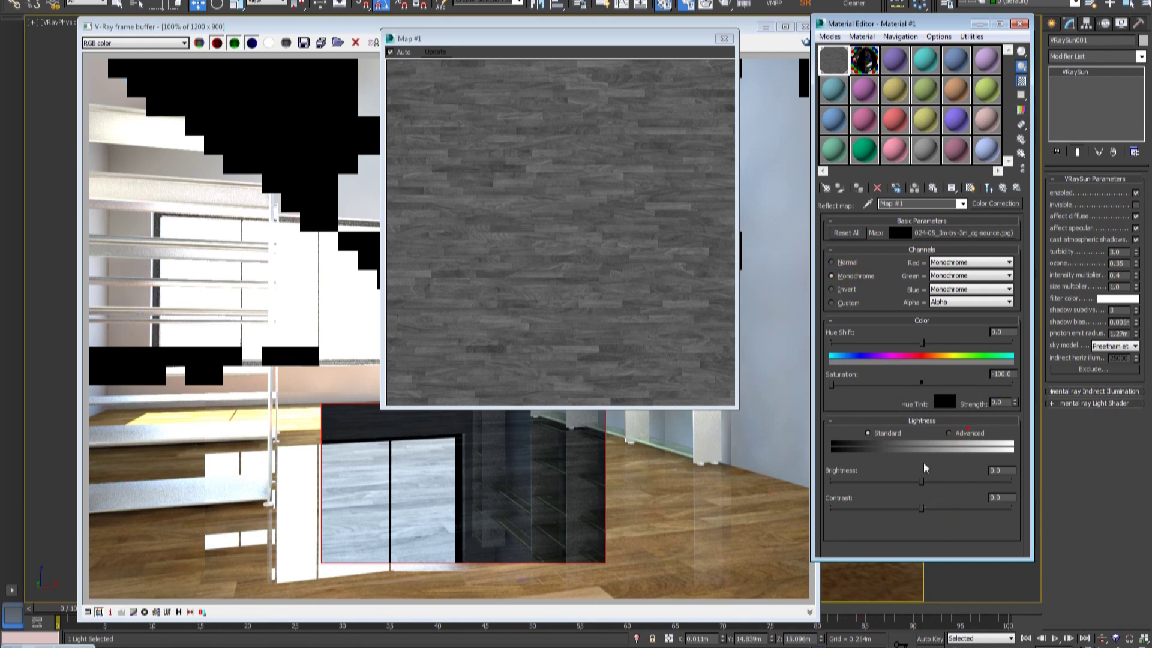
double_click(915, 480)
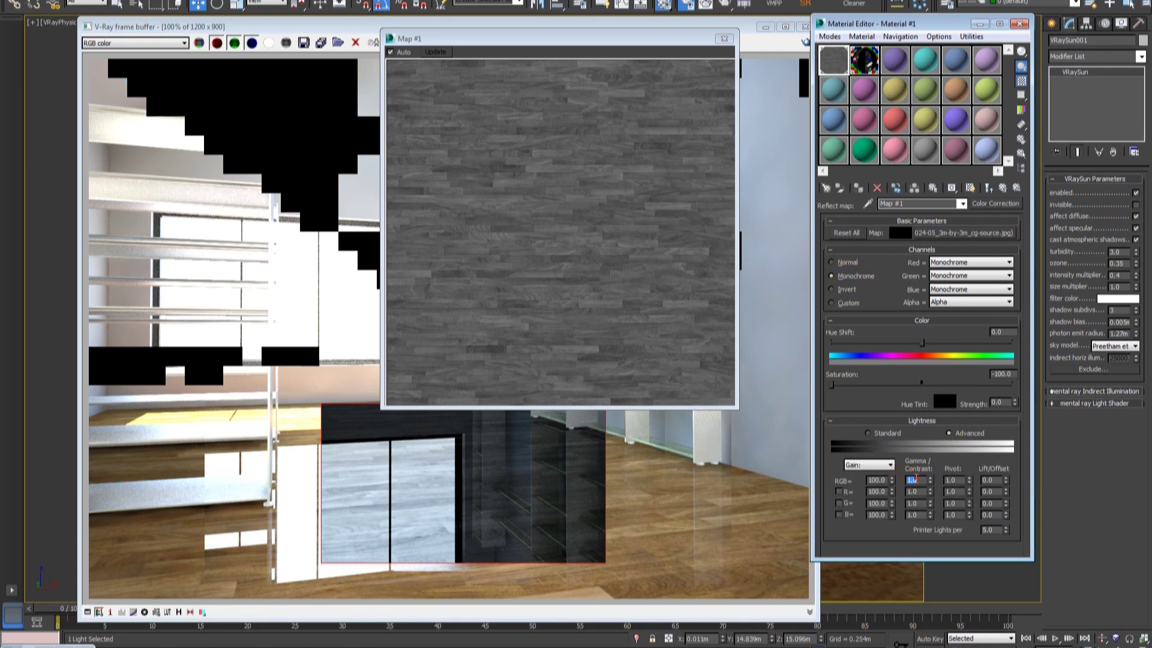
text(0.5)
key(Return)
double_click(877, 480)
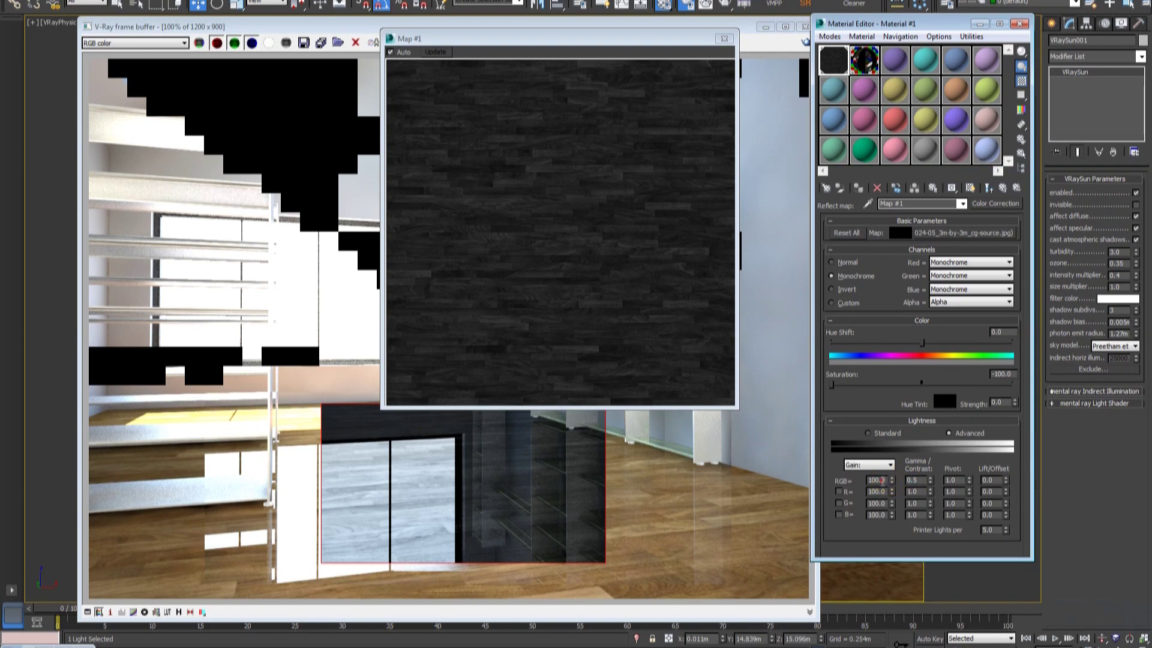
text(2)
key(Return)
text(500)
key(Return)
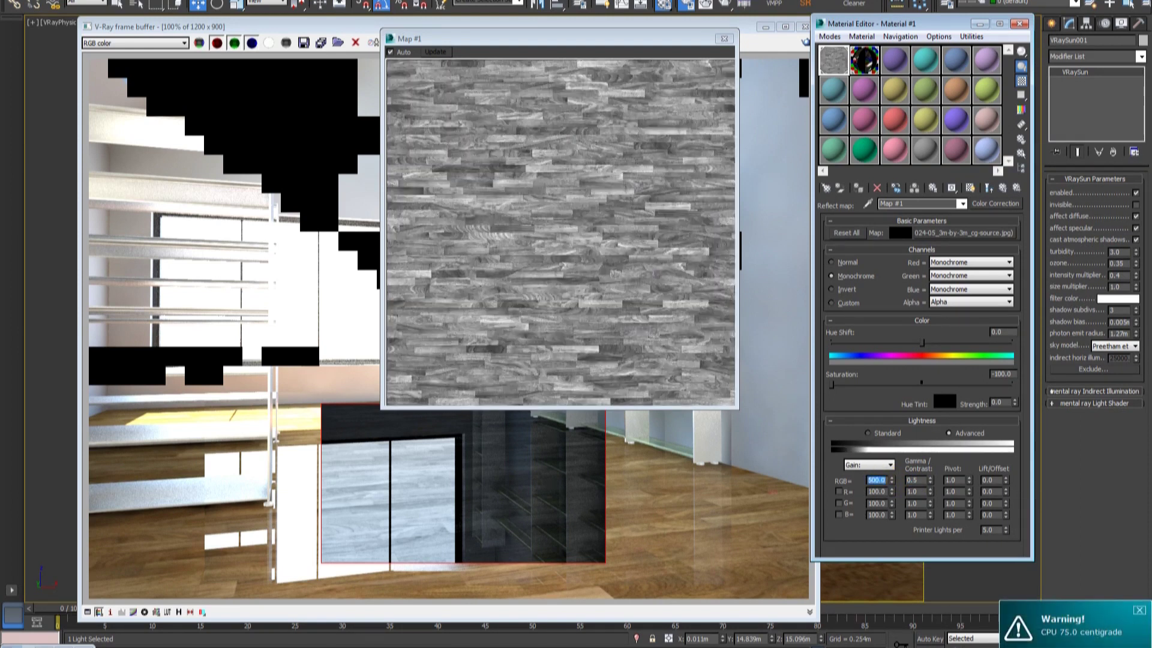
double_click(923, 483)
text(1)
key(Return)
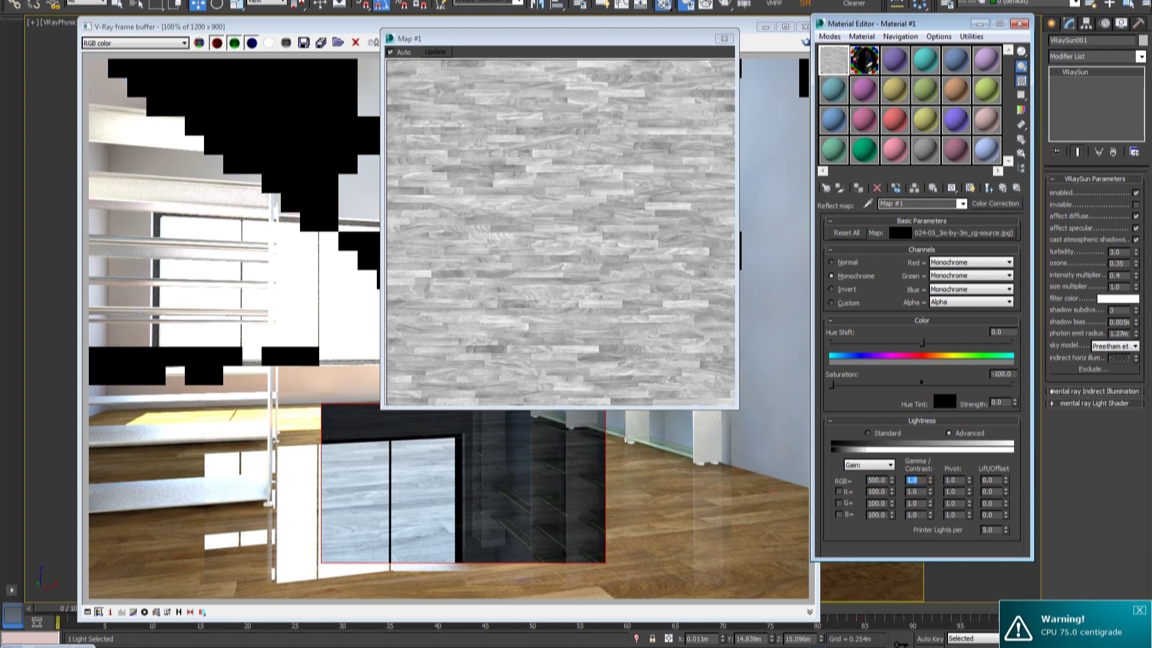
text(0.5)
key(Return)
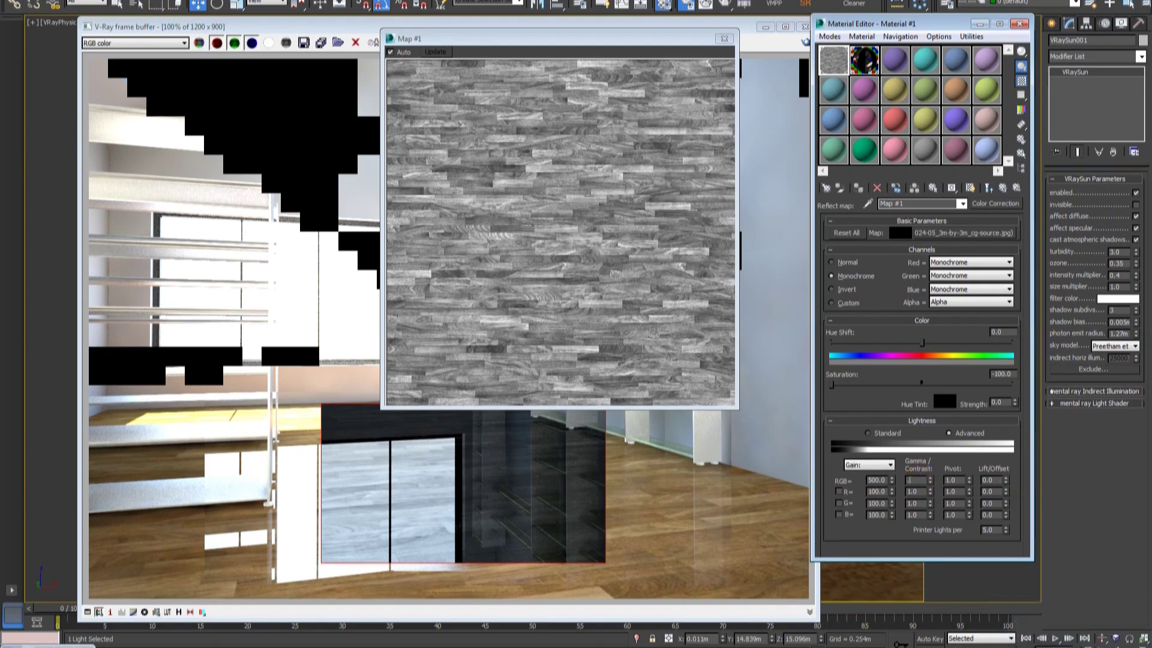
text(0.6)
key(Return)
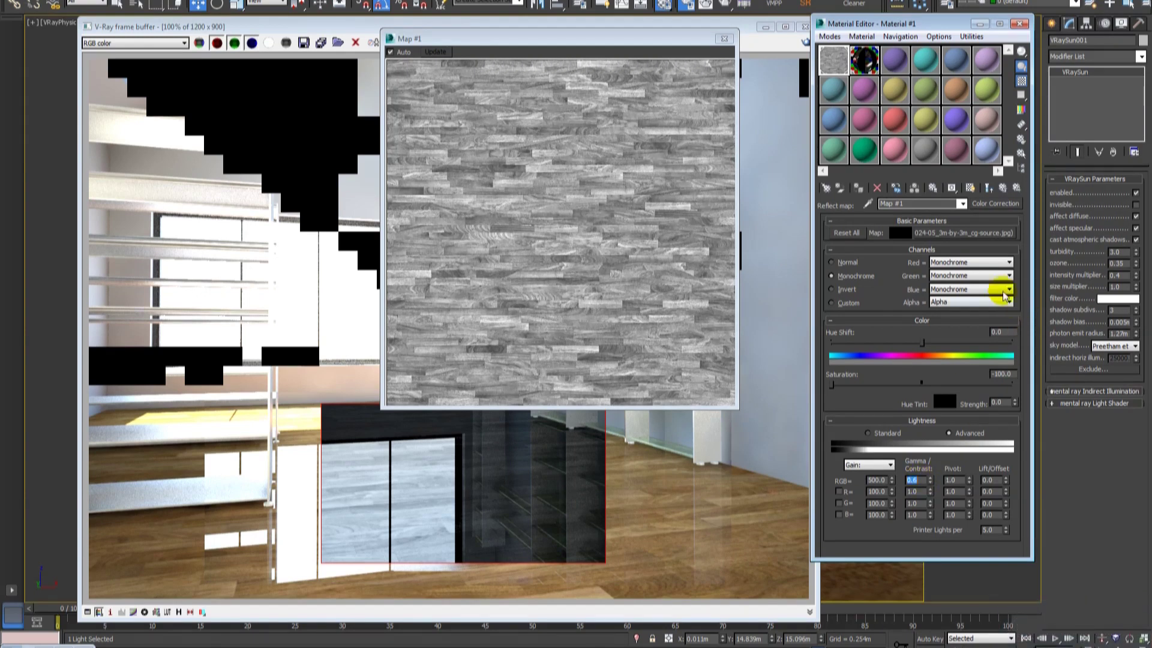
click(1002, 188)
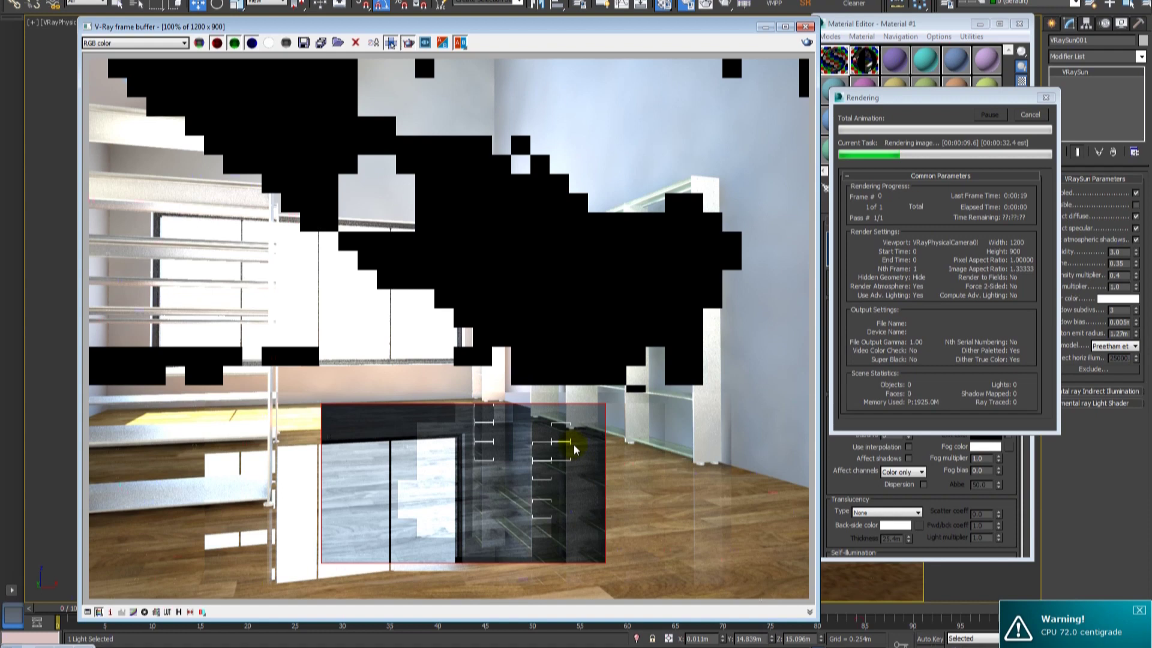
Stop the test render and enable Fresnel reflections with an unlocked Fresnel IOR of 2.5.
click(1045, 97)
click(1006, 189)
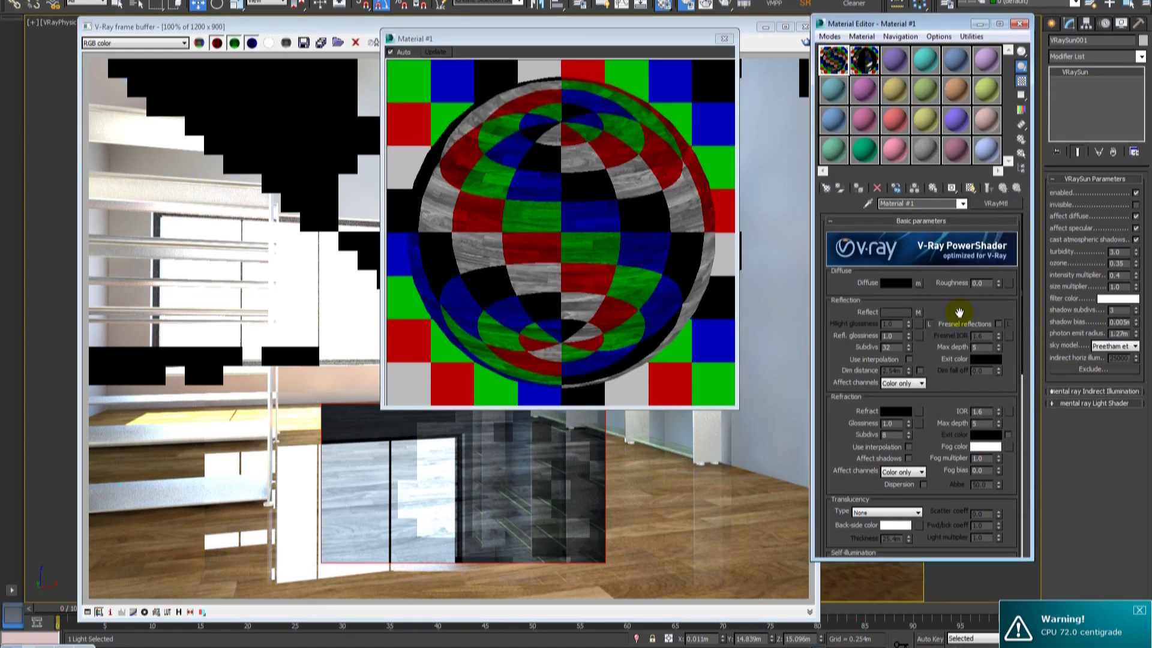
click(997, 324)
click(1009, 324)
double_click(984, 335)
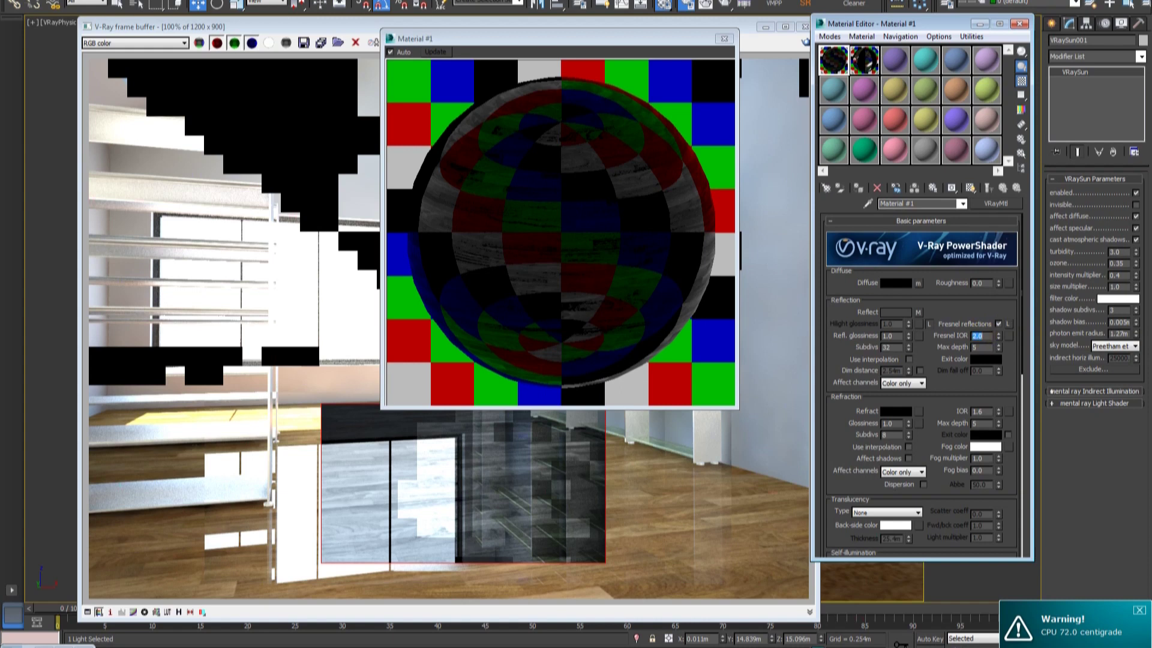
text(2)
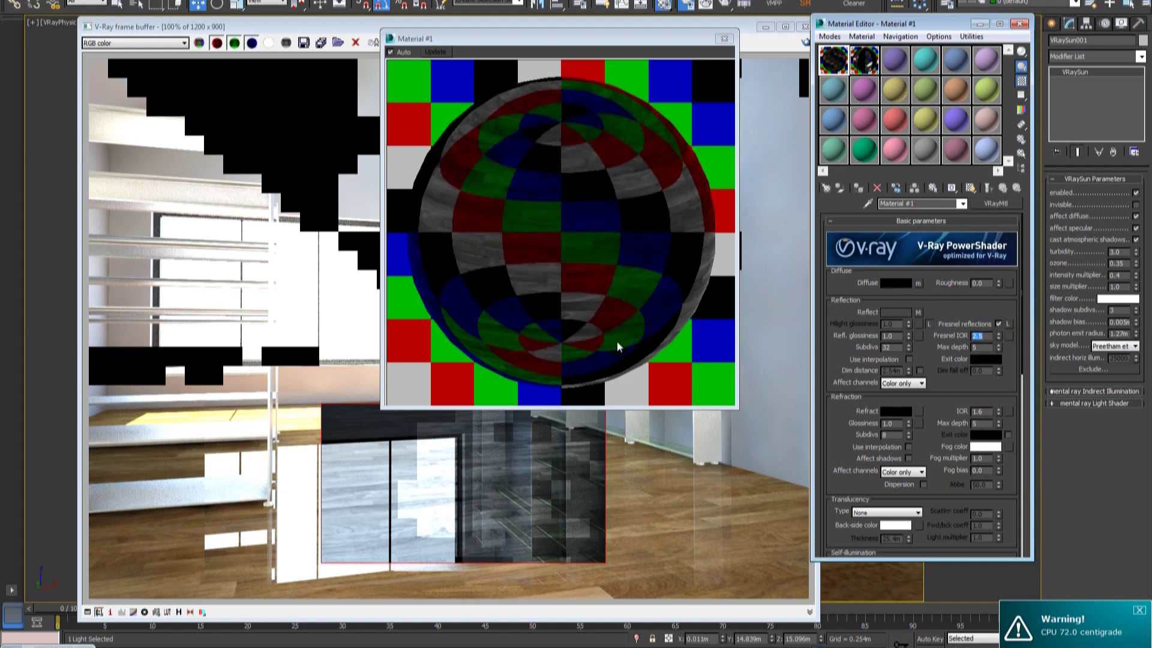
double_click(888, 335)
click(919, 335)
Choose a Bitmap for Refl. gloss and browse to F:\3D Evermotion Archinteriors 29 AI29_Scene_05 maps.
scroll(210, 99, up, 3)
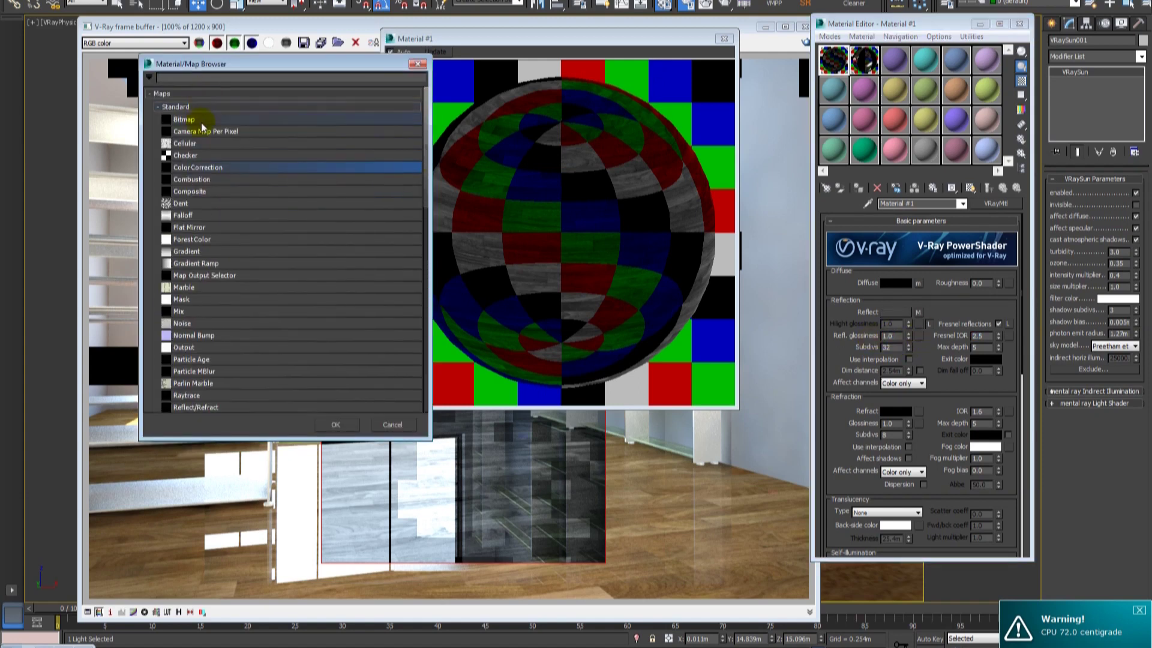
double_click(200, 120)
click(194, 14)
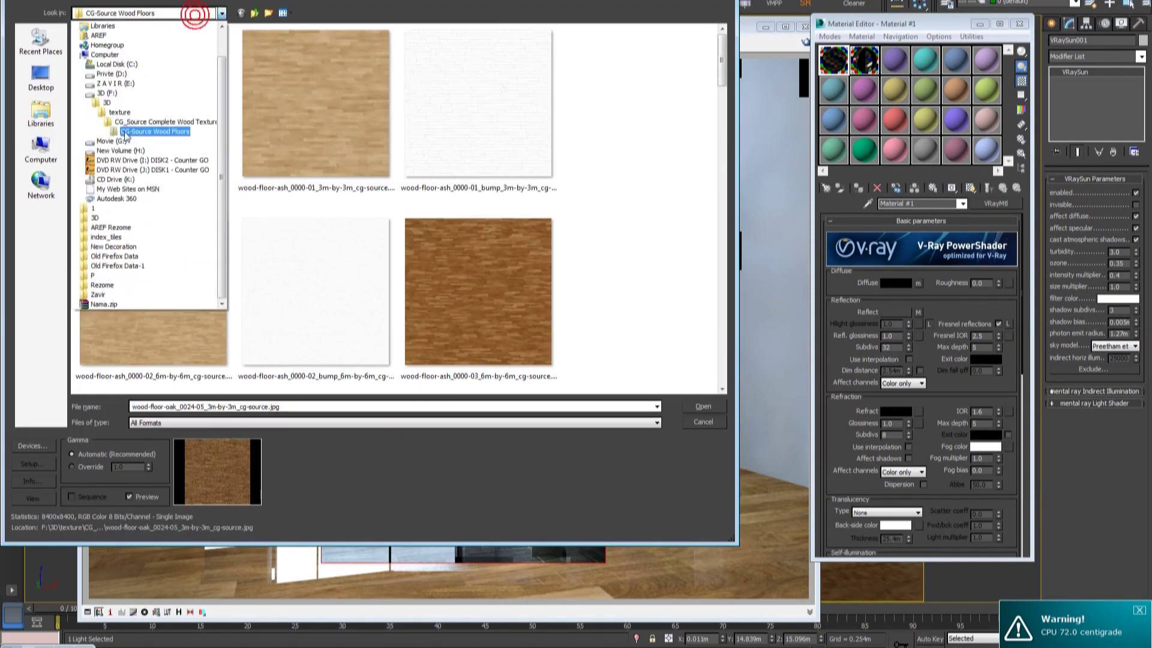
click(107, 102)
double_click(107, 67)
double_click(103, 54)
double_click(117, 318)
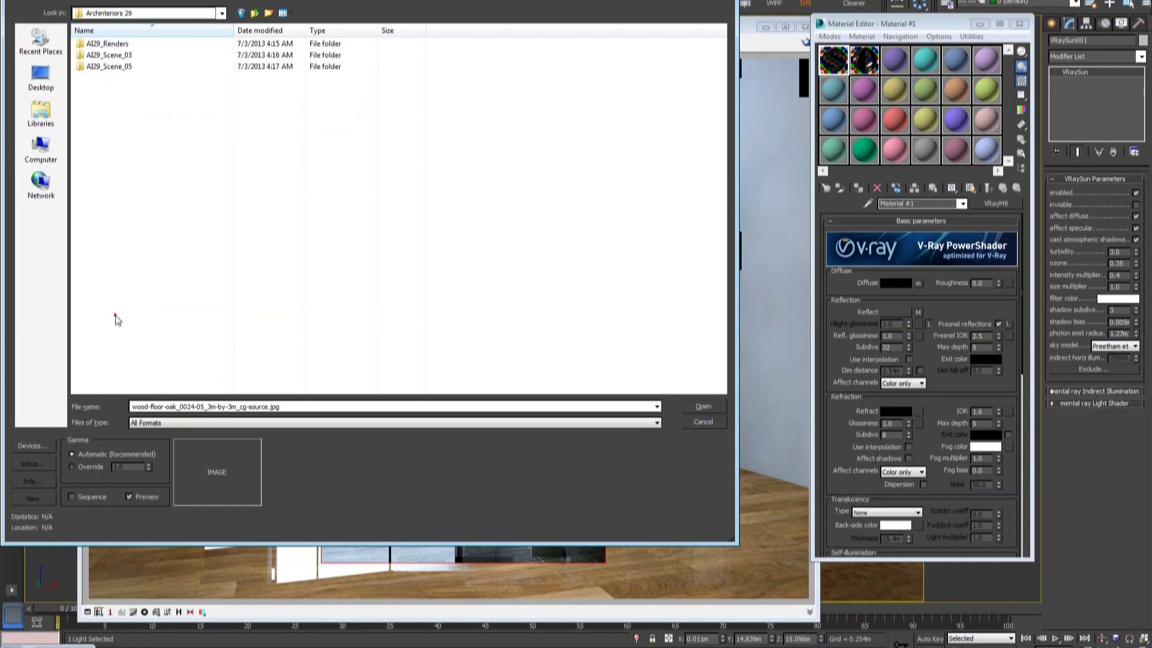
double_click(136, 67)
double_click(128, 44)
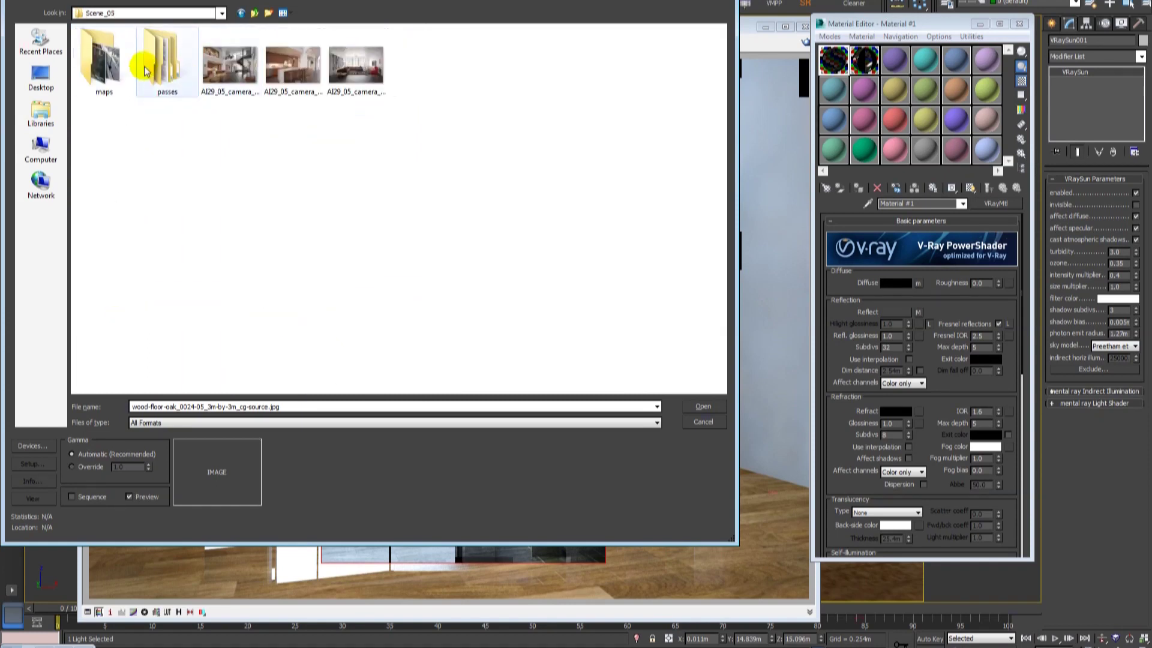
double_click(102, 63)
Preview the Scene_05 camera render image at full size.
key(BackSpace)
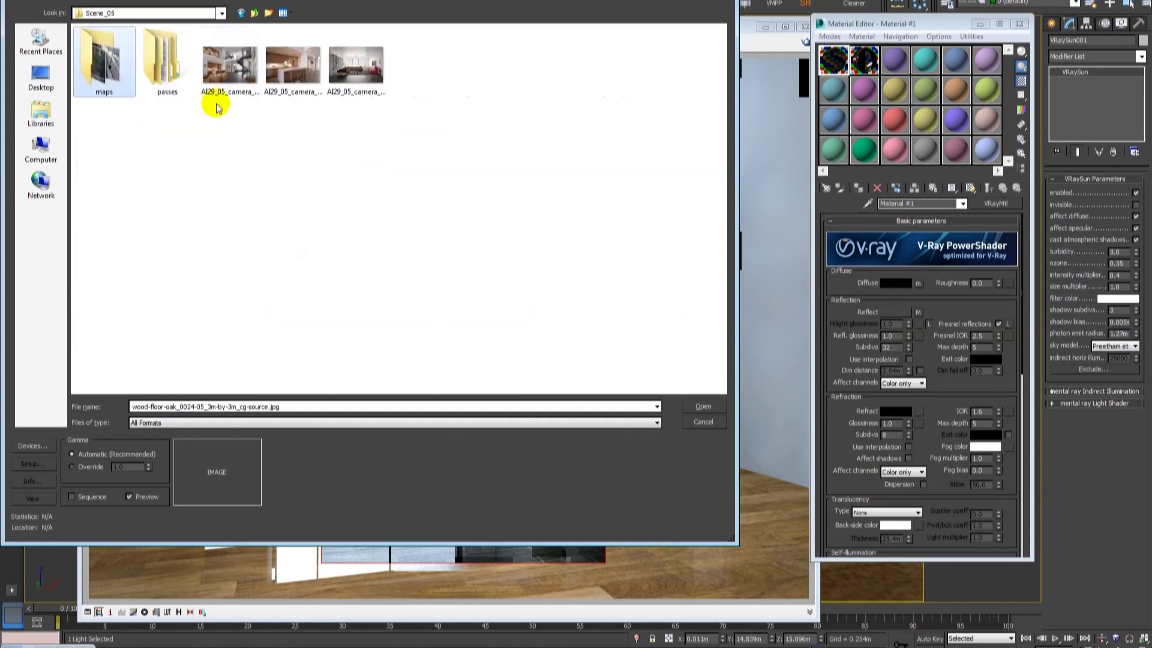
right_click(227, 60)
click(251, 88)
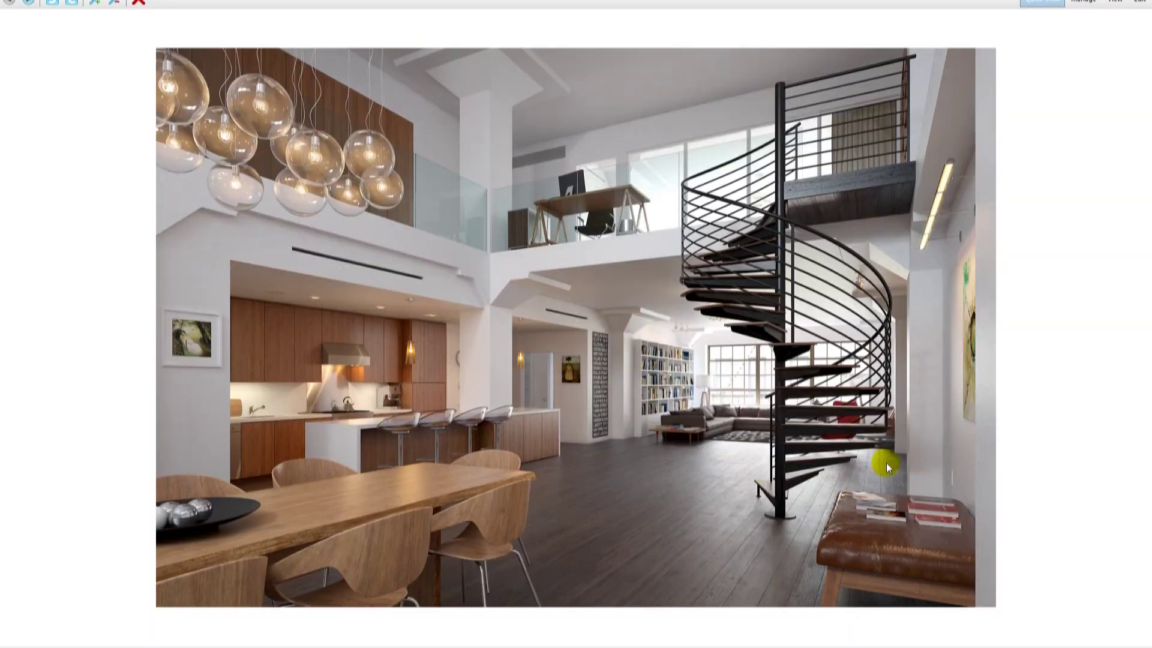
click(1139, 2)
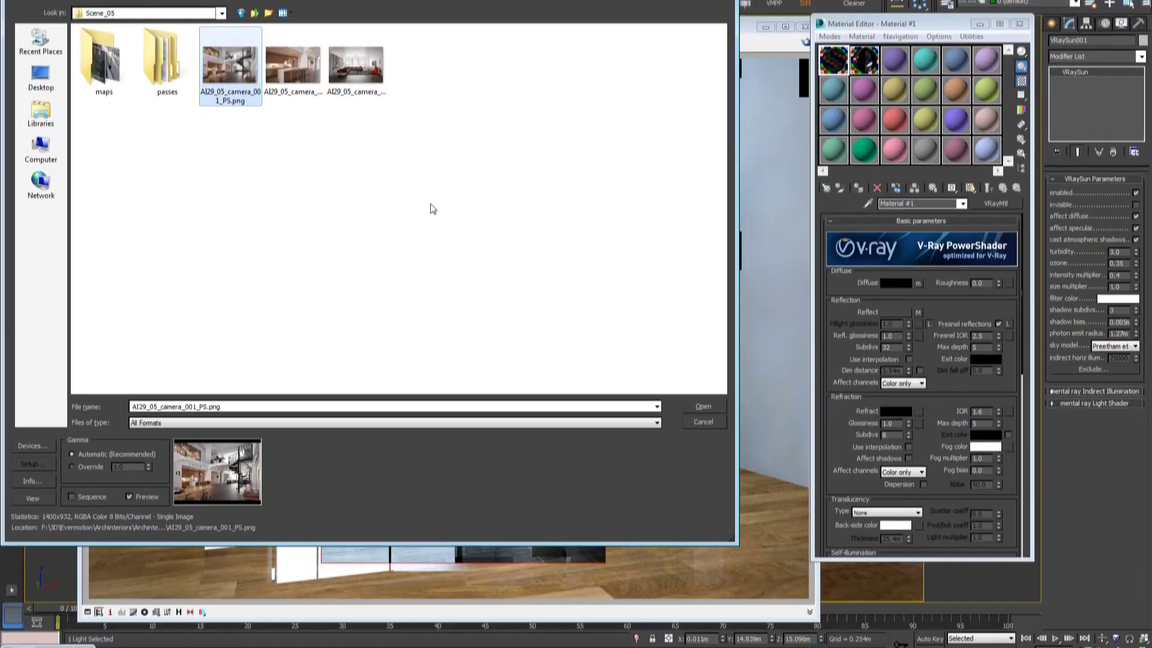
Browse the Scene_05 maps folder, previewing the halogen dirt and wood1_dirt2 textures.
double_click(117, 57)
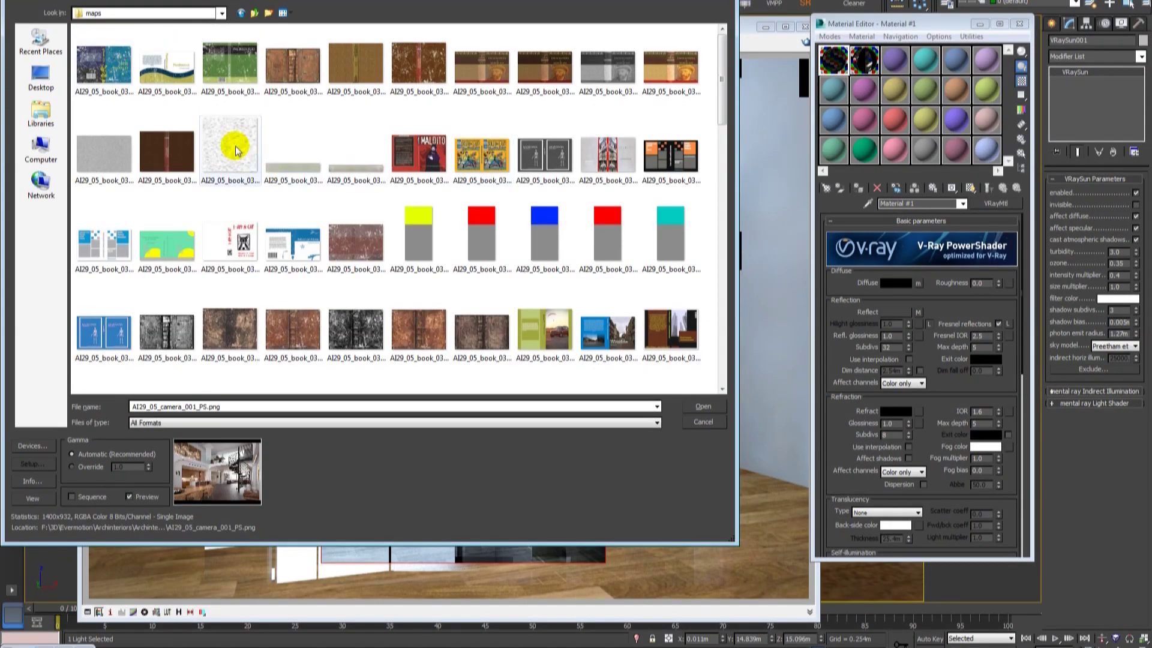
scroll(359, 198, down, 2)
scroll(496, 250, down, 2)
scroll(570, 270, down, 2)
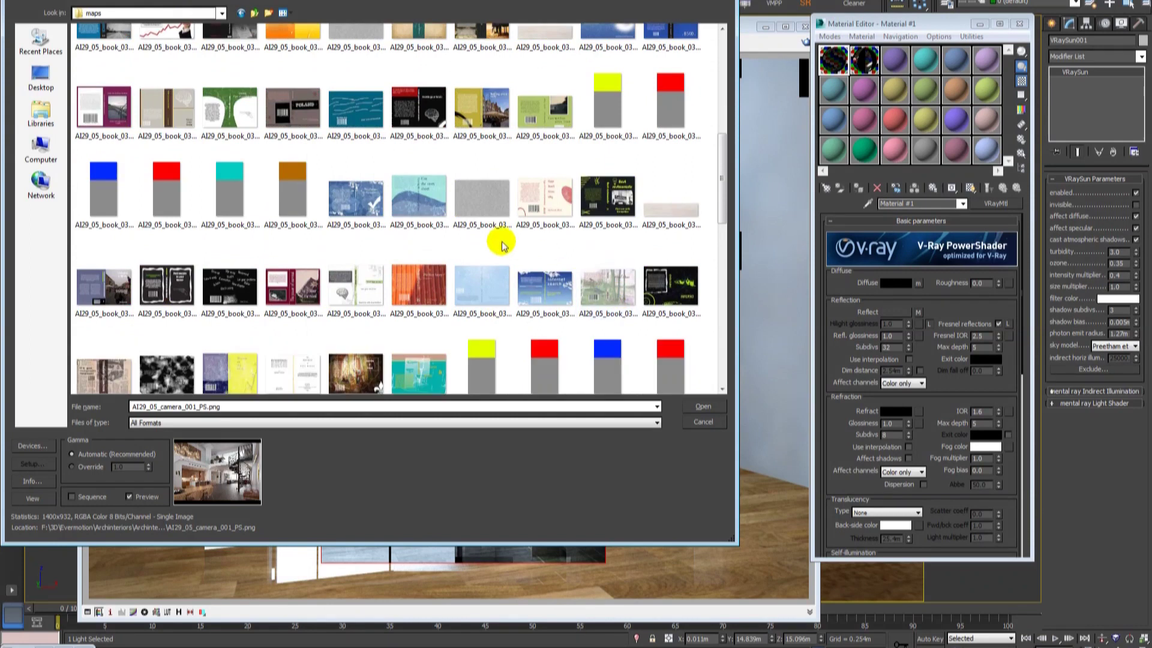
scroll(502, 245, down, 2)
scroll(450, 246, down, 2)
scroll(447, 252, down, 2)
scroll(435, 259, down, 2)
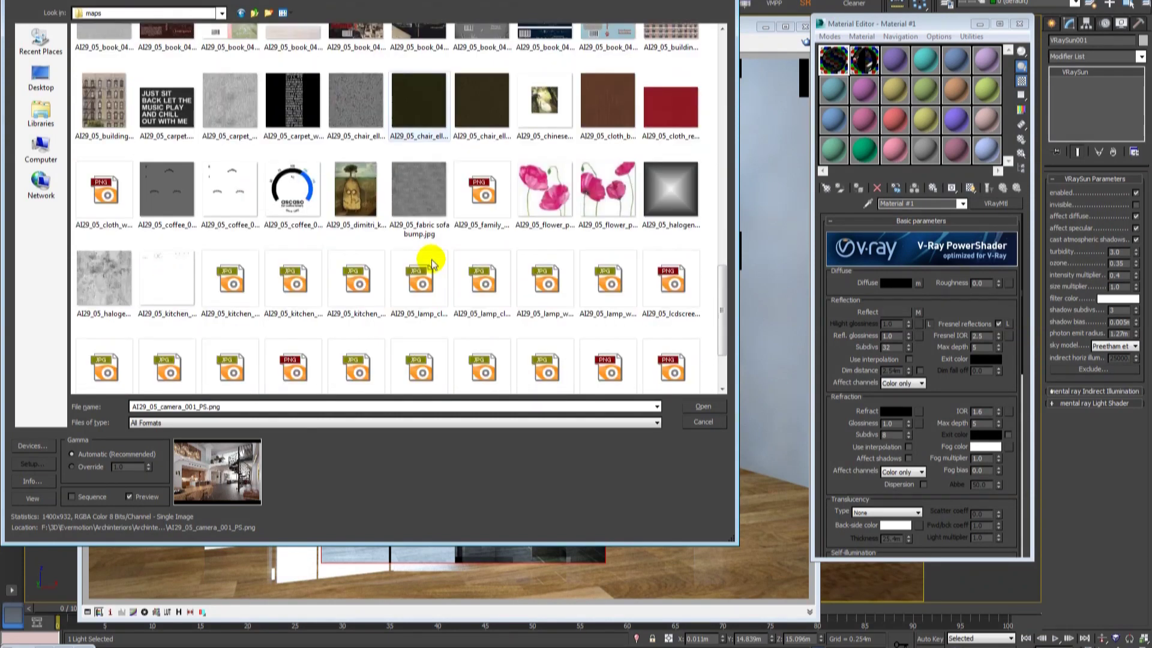
scroll(432, 262, down, 2)
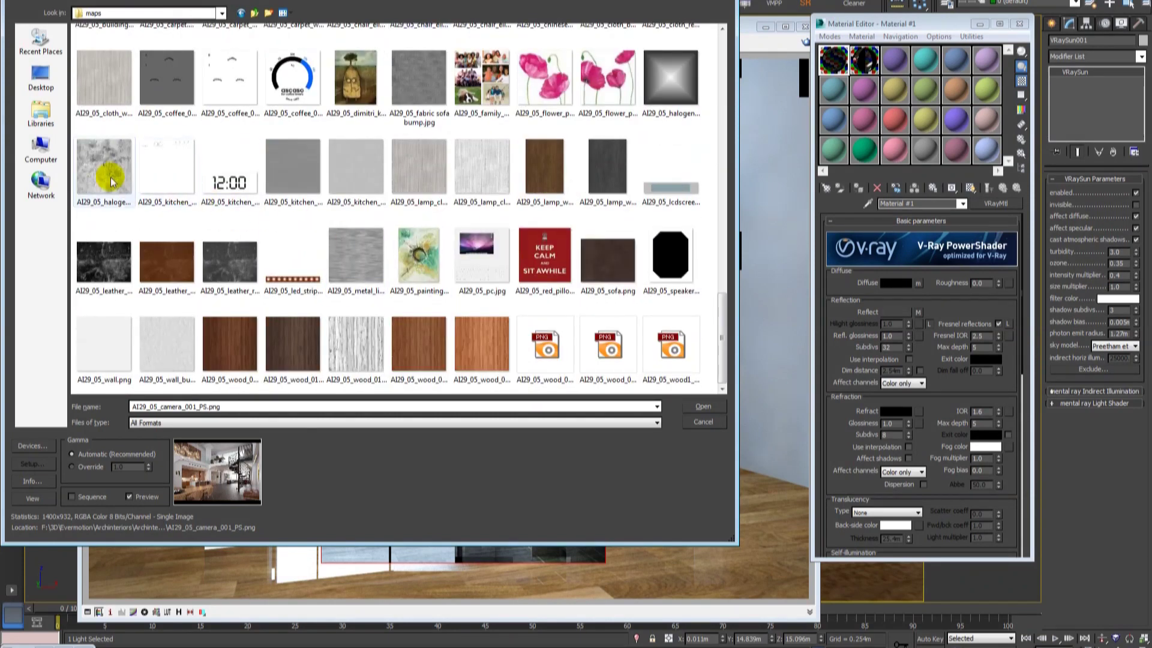
right_click(111, 181)
click(128, 193)
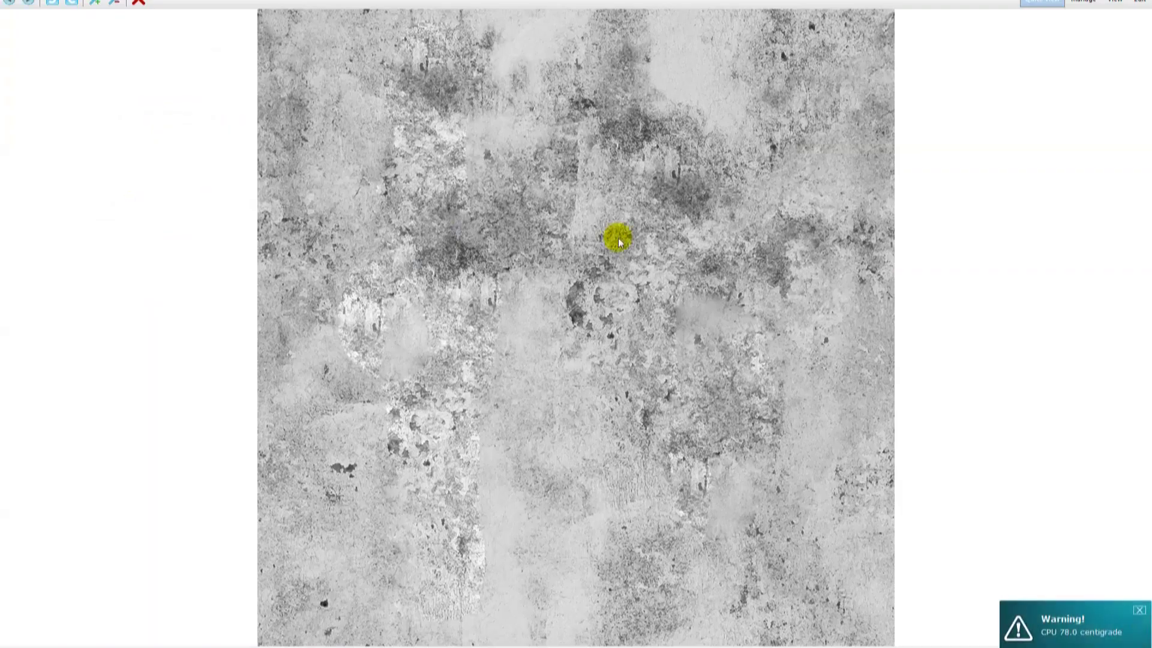
key(Escape)
click(681, 335)
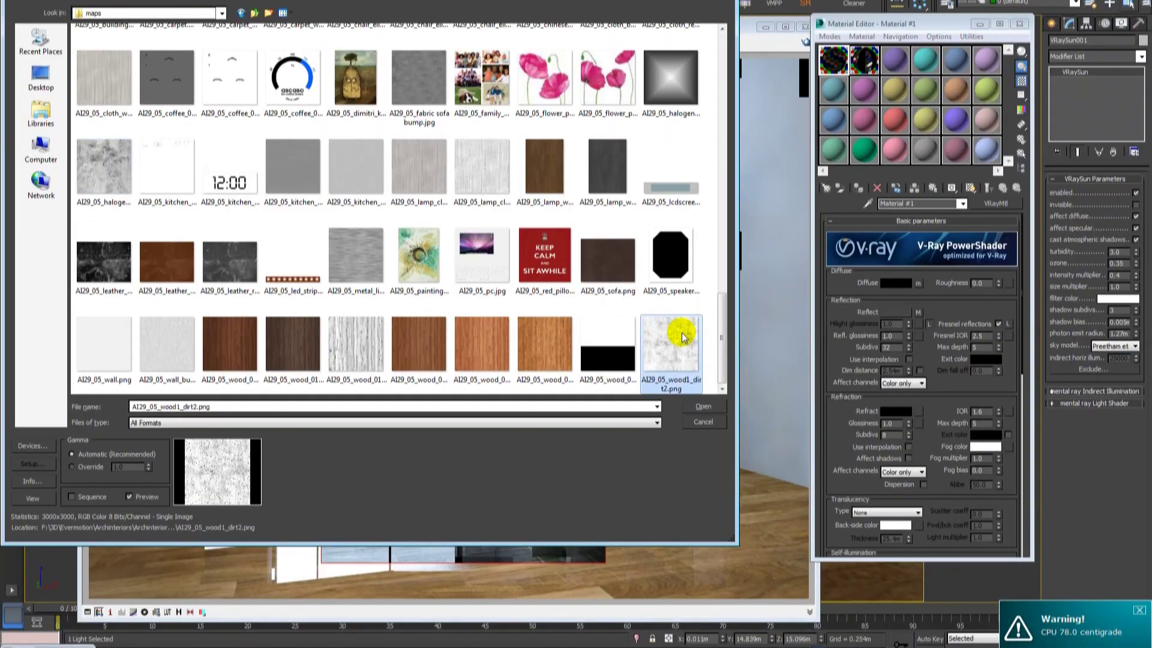
right_click(681, 334)
click(735, 250)
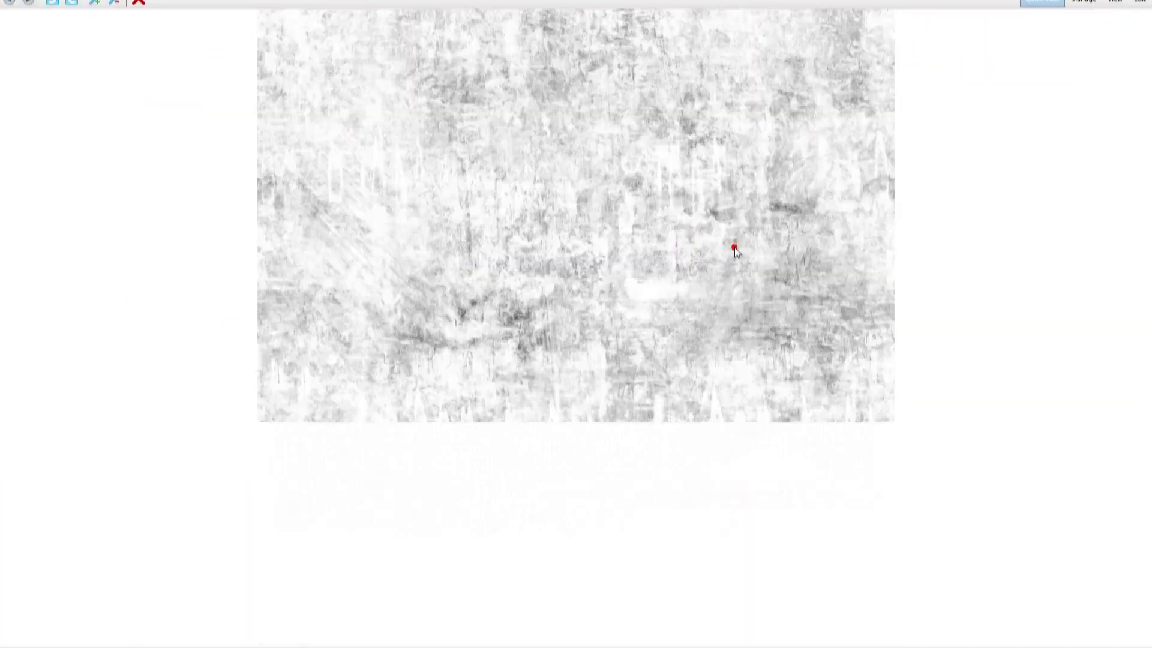
key(Escape)
click(682, 350)
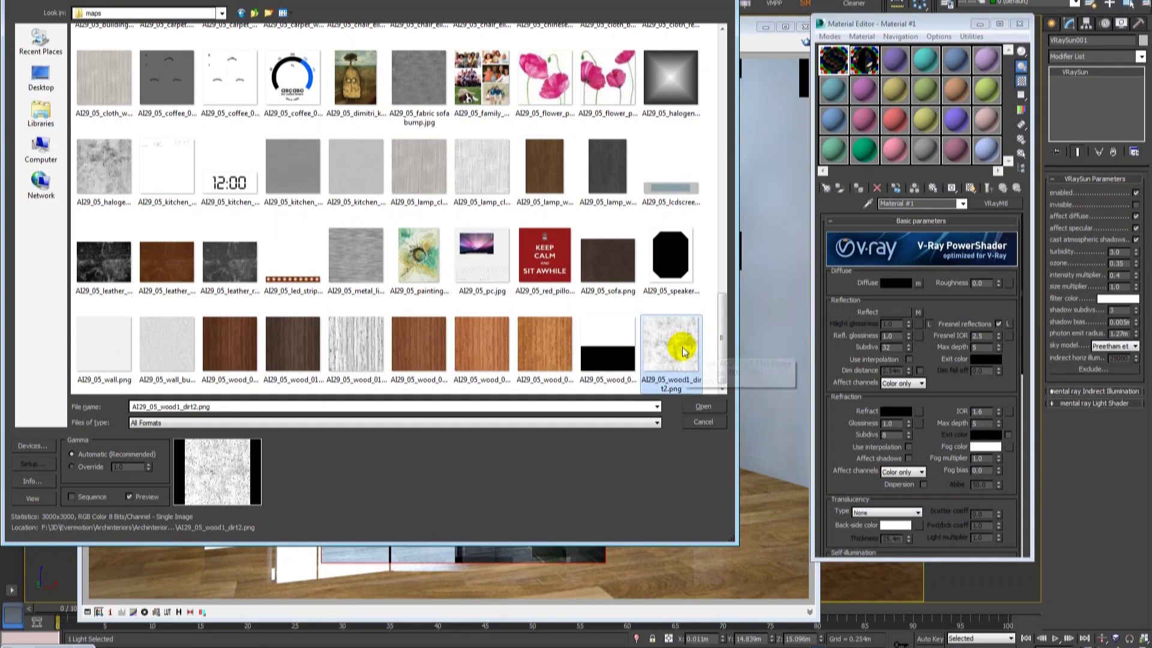
scroll(600, 284, up, 5)
scroll(600, 284, up, 5)
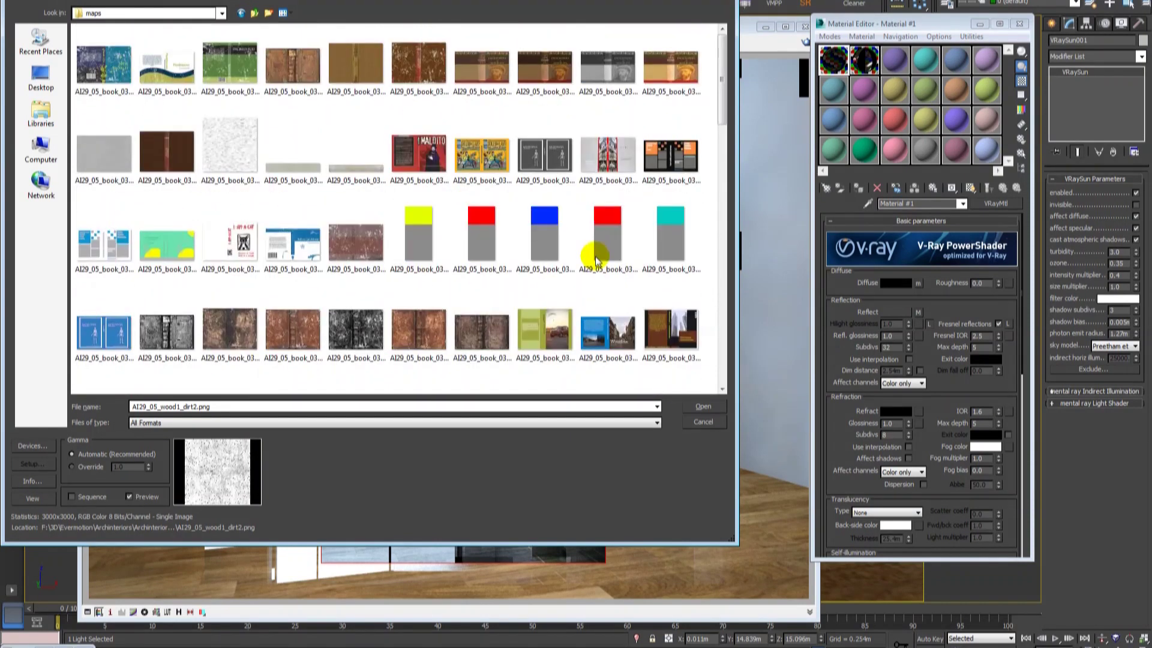
Look through the AI29_Scene_03 maps folder and select AI29_03_pillar_reflect.jpg.
key(BackSpace)
key(BackSpace)
key(BackSpace)
double_click(132, 54)
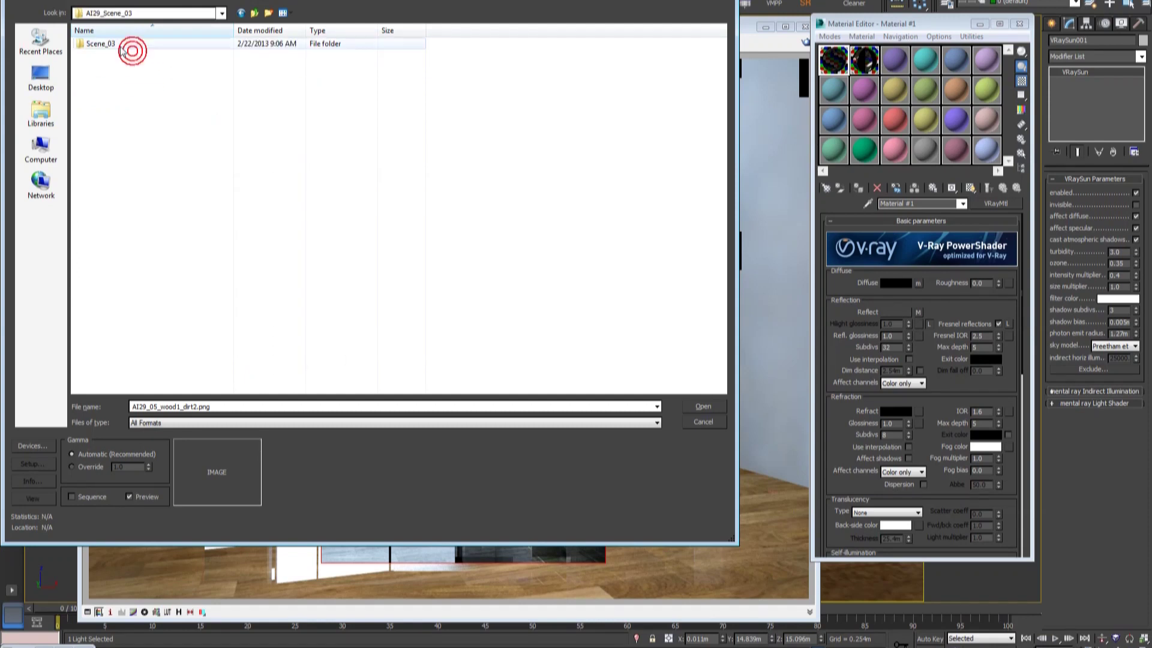
double_click(122, 51)
double_click(122, 77)
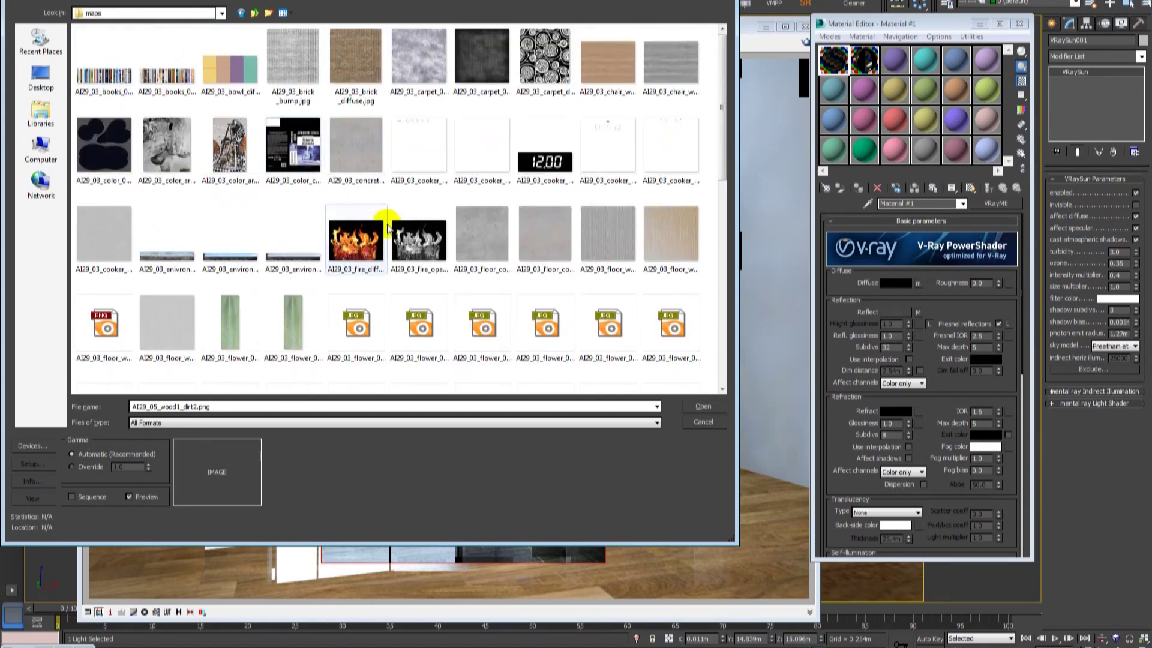
scroll(401, 234, down, 3)
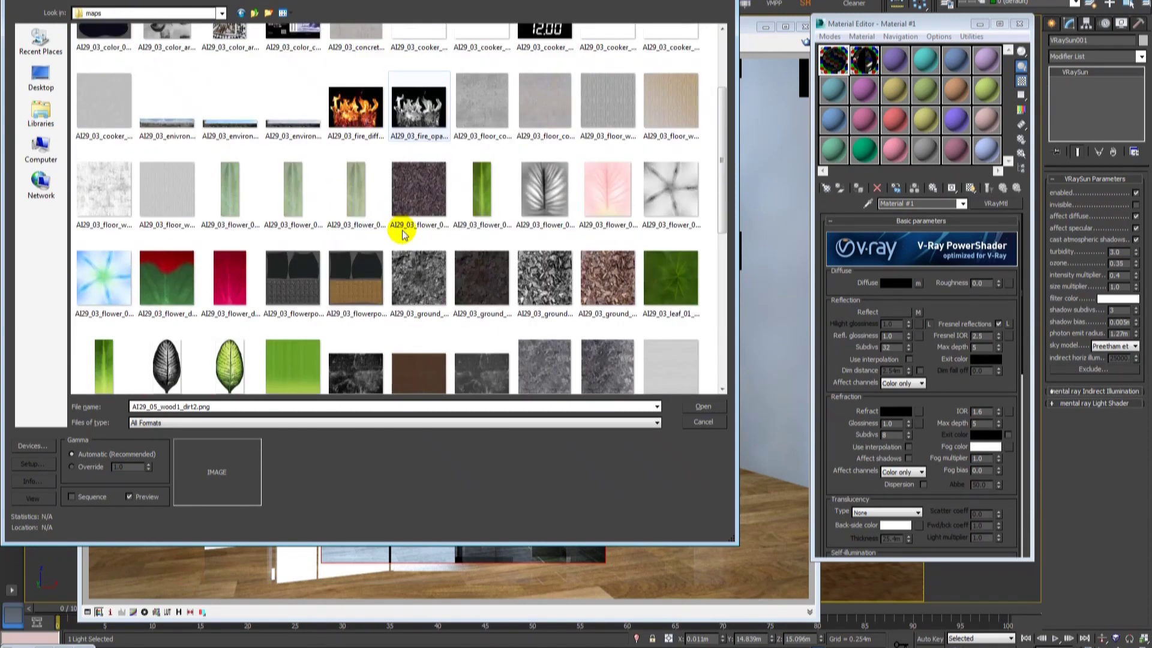
scroll(401, 233, down, 7)
scroll(398, 232, down, 5)
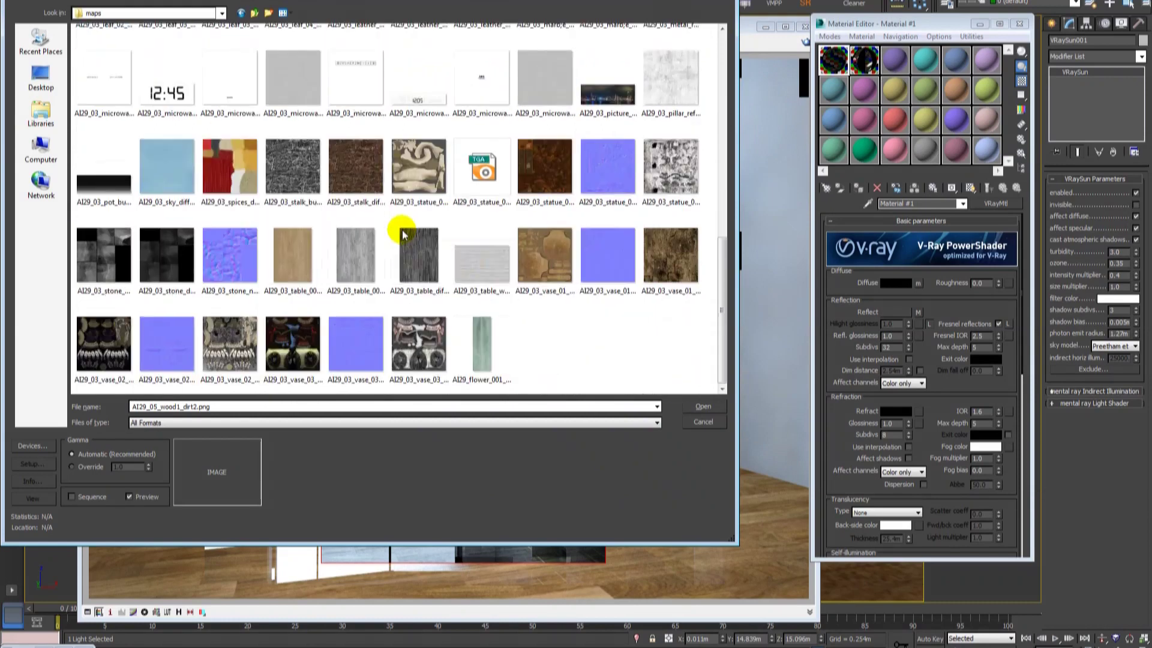
click(682, 82)
Back in Scene_05 maps, preview and load AI29_05_wood1_dirt2.png as the glossiness map.
key(BackSpace)
key(BackSpace)
key(BackSpace)
double_click(139, 59)
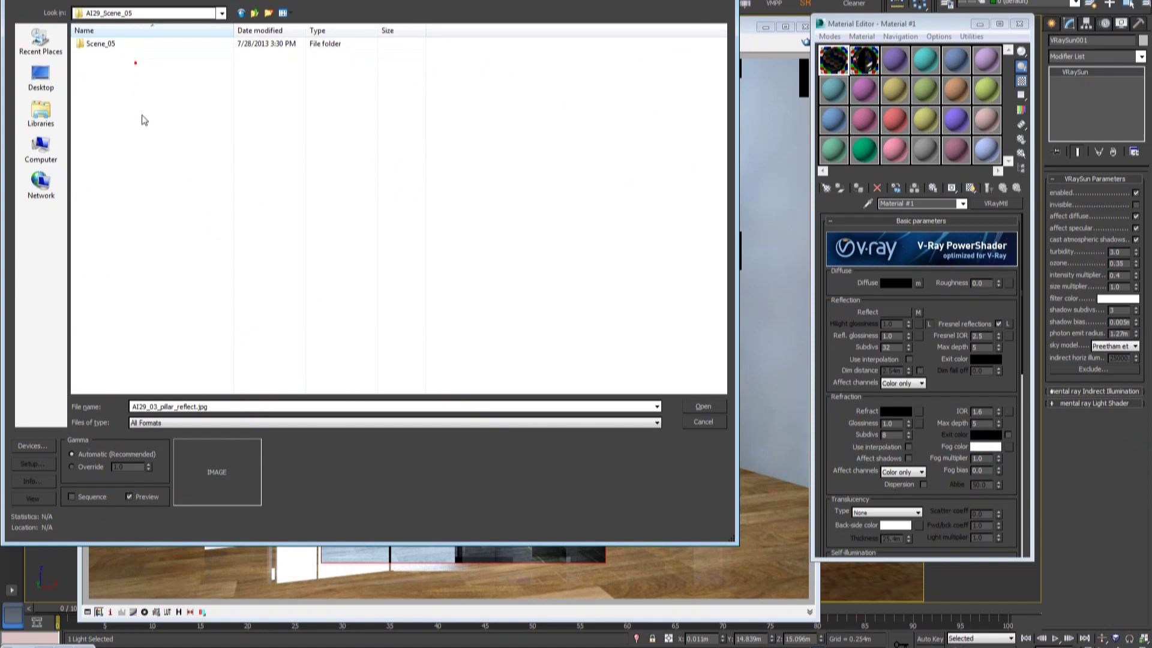
double_click(108, 45)
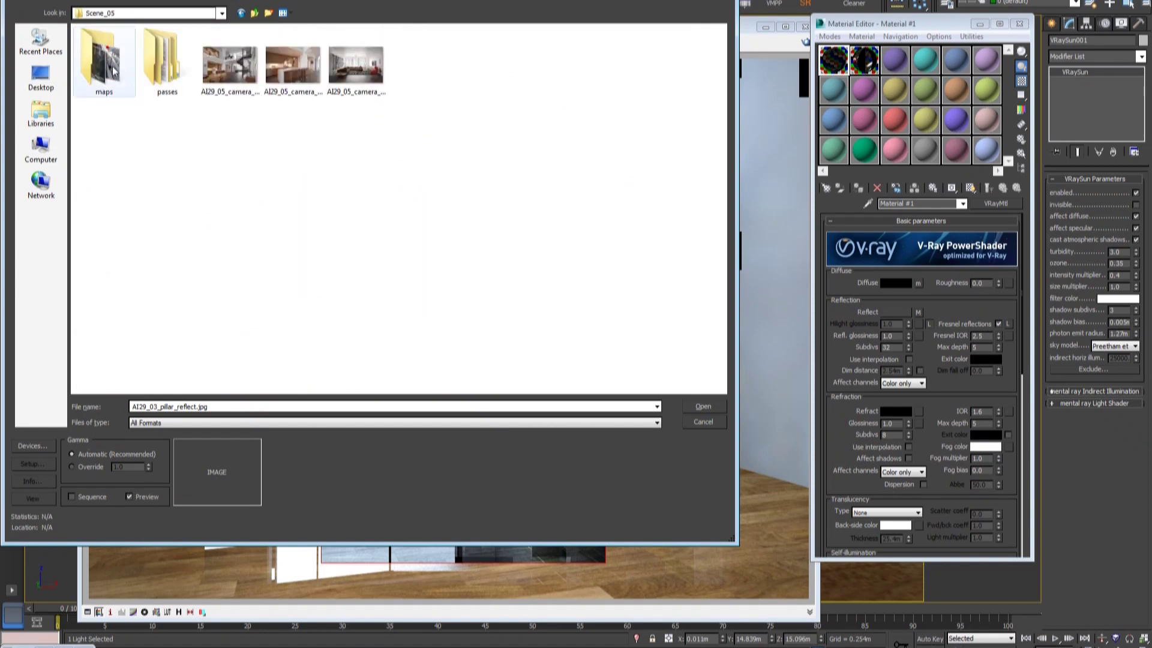
double_click(113, 70)
scroll(135, 222, down, 10)
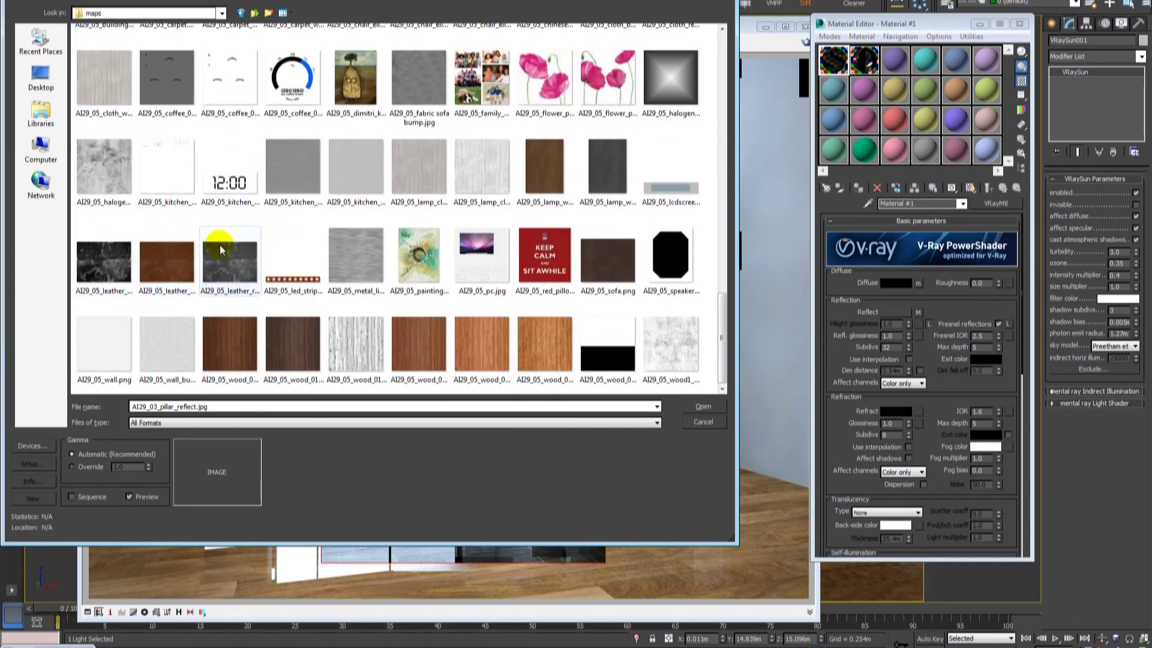
click(679, 342)
right_click(680, 342)
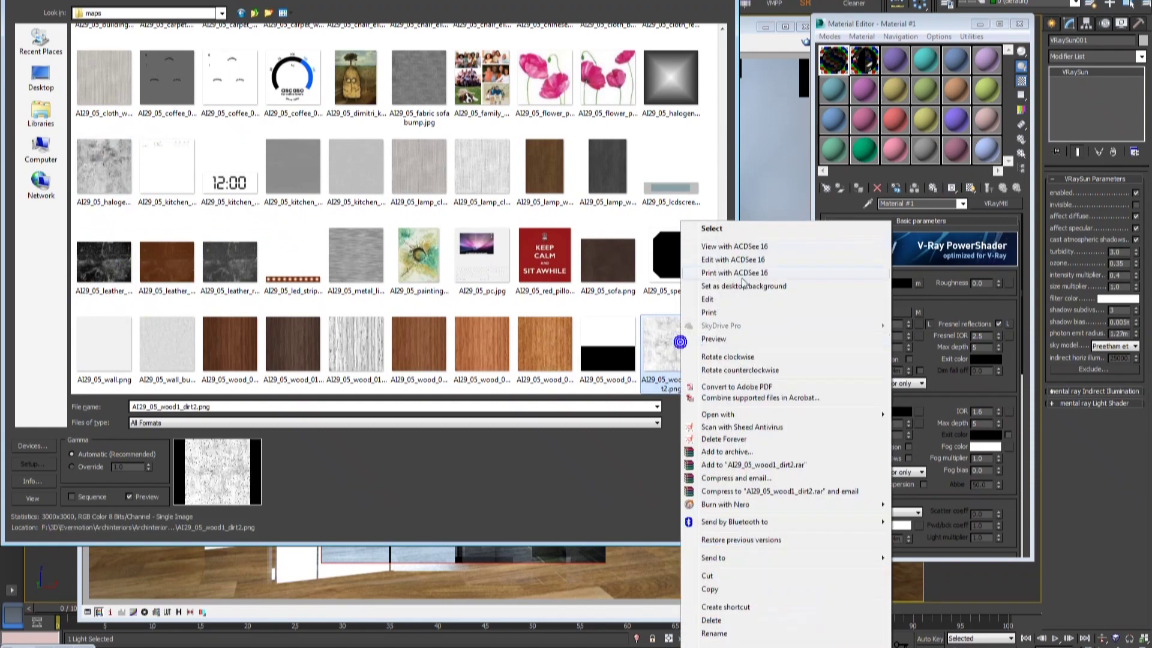
click(729, 251)
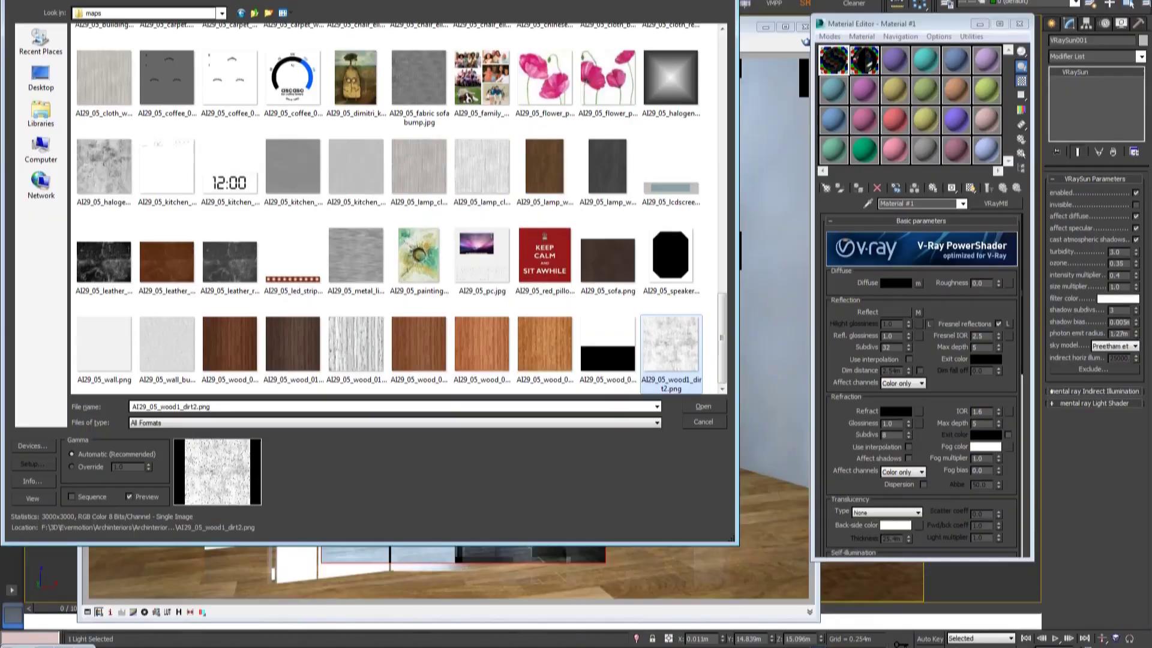
click(659, 360)
double_click(676, 346)
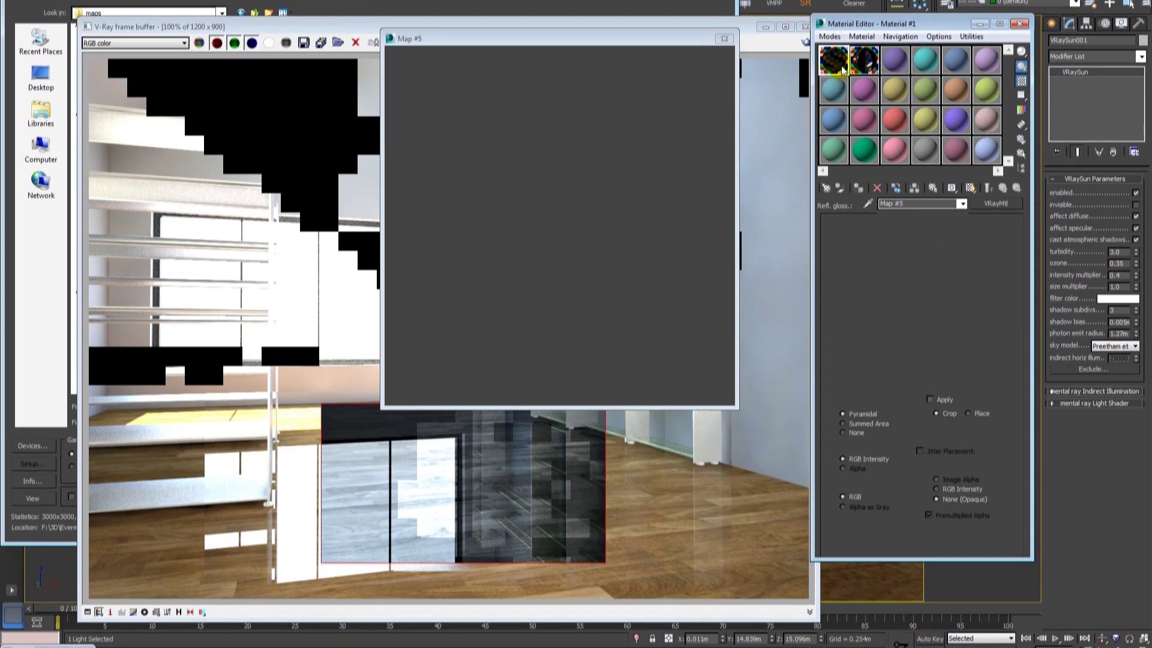
Close the Map #5 preview and the V-Ray frame buffer window.
click(723, 39)
click(805, 44)
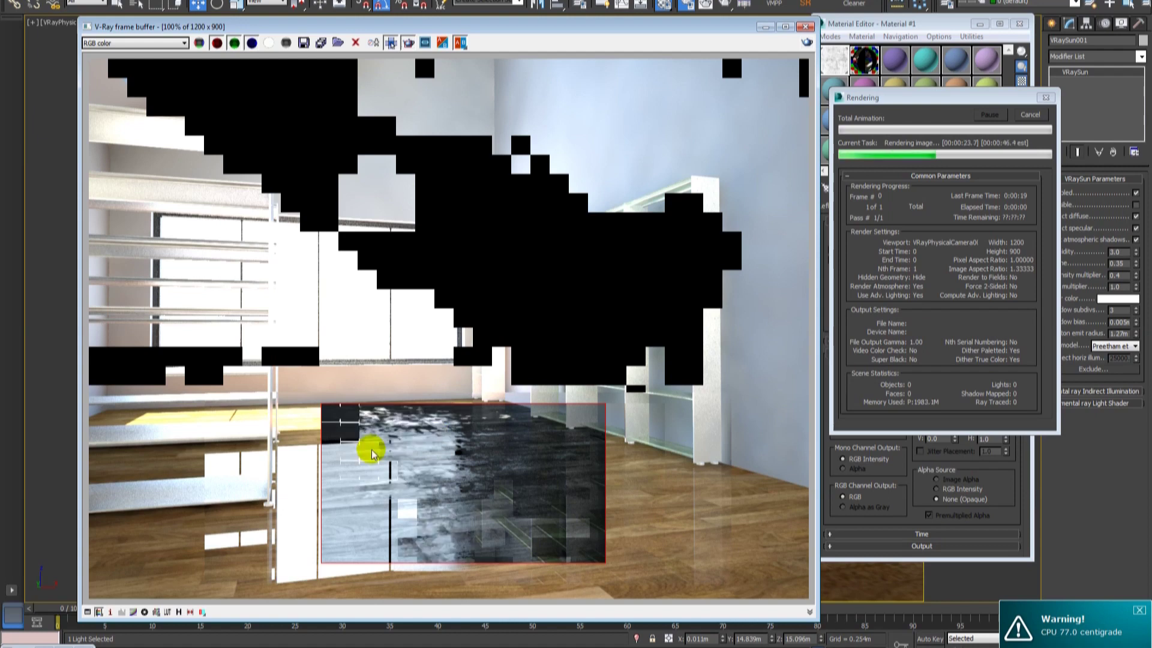
click(805, 26)
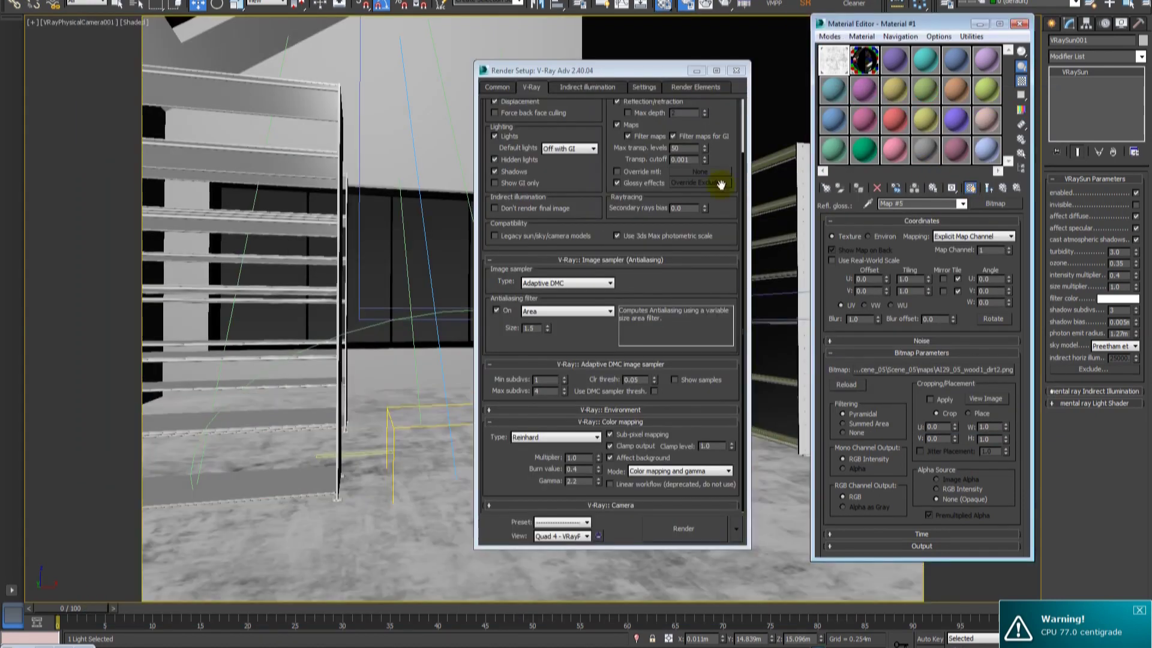
Set the dirt glossiness bitmap's Tiling U and V both to 2.0.
click(696, 71)
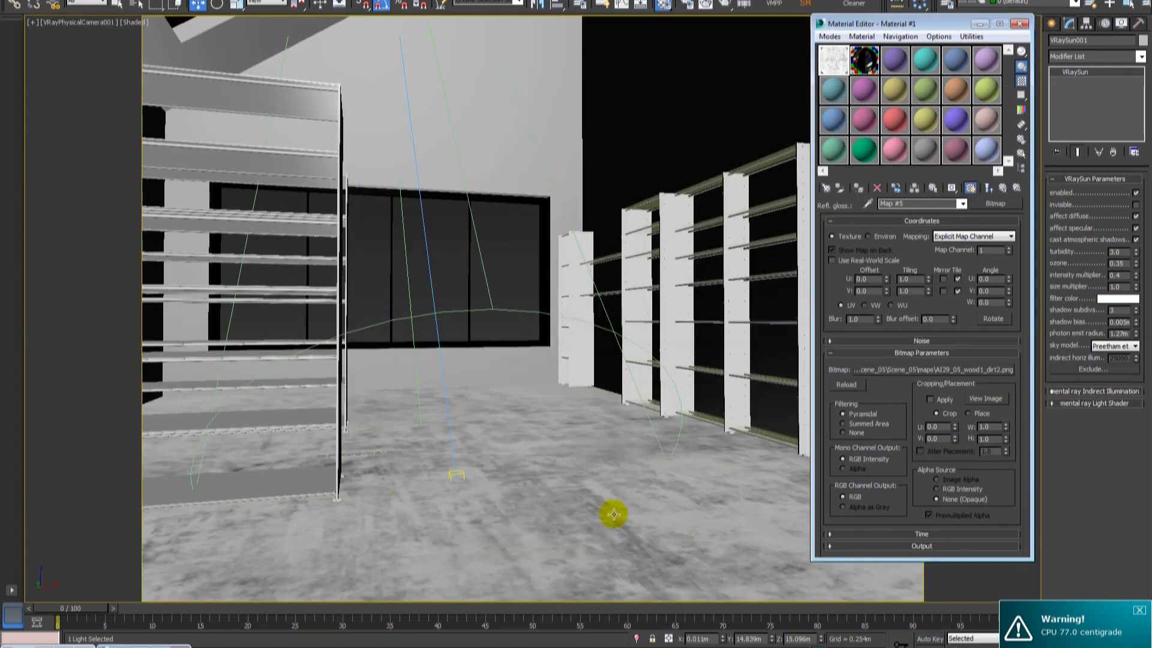
double_click(909, 279)
text(2)
key(Tab)
text(2)
key(Return)
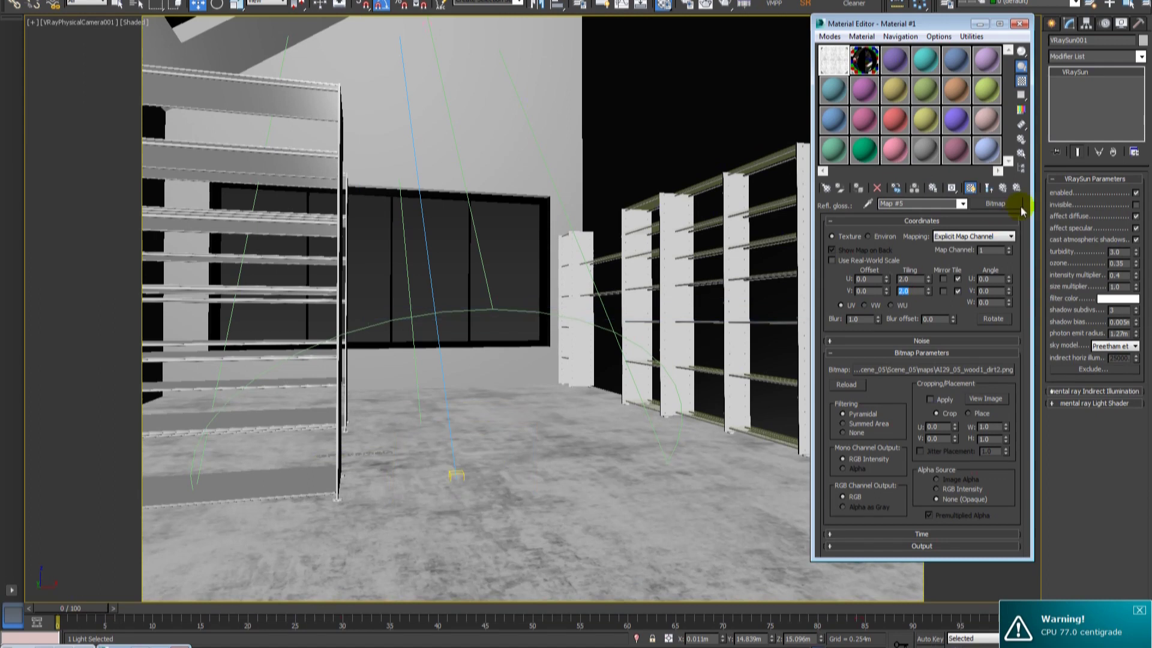
Return to the floor material's main parameters and start a new render of the room.
click(1002, 187)
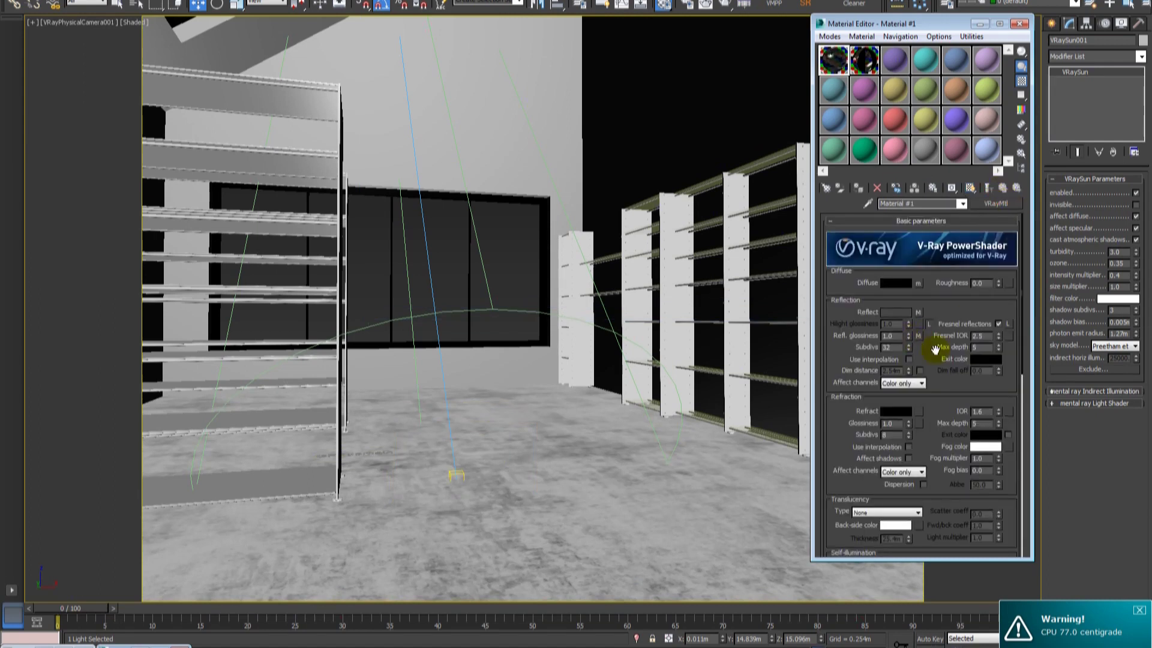
scroll(939, 357, down, 2)
scroll(927, 396, down, 3)
scroll(913, 430, down, 3)
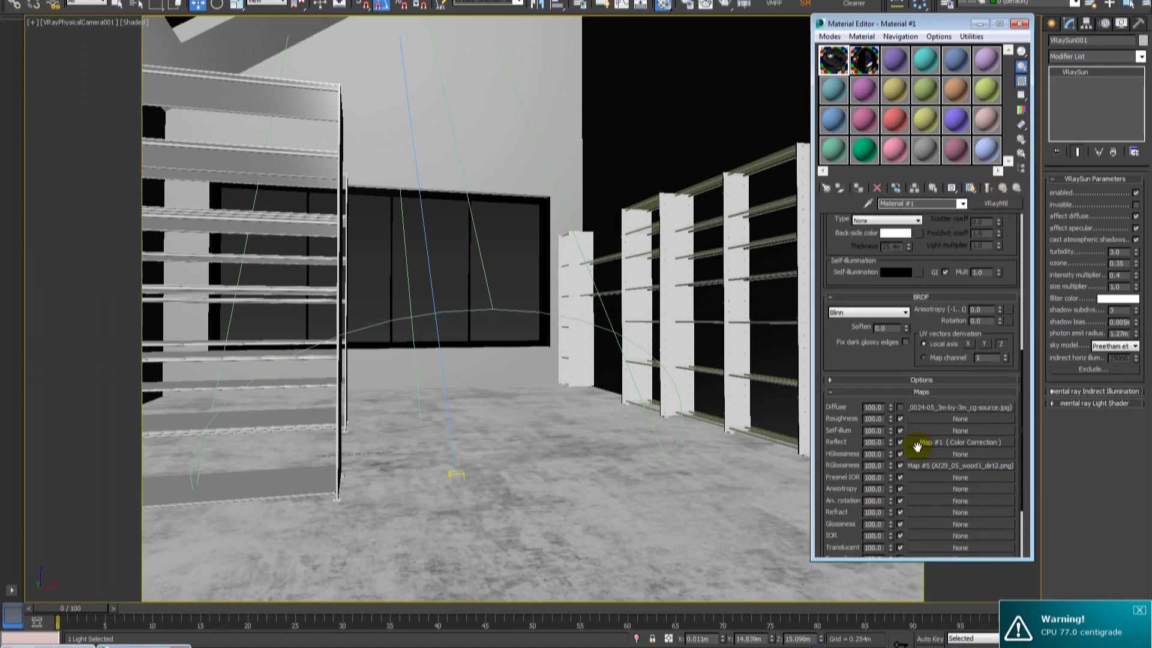
scroll(903, 358, up, 4)
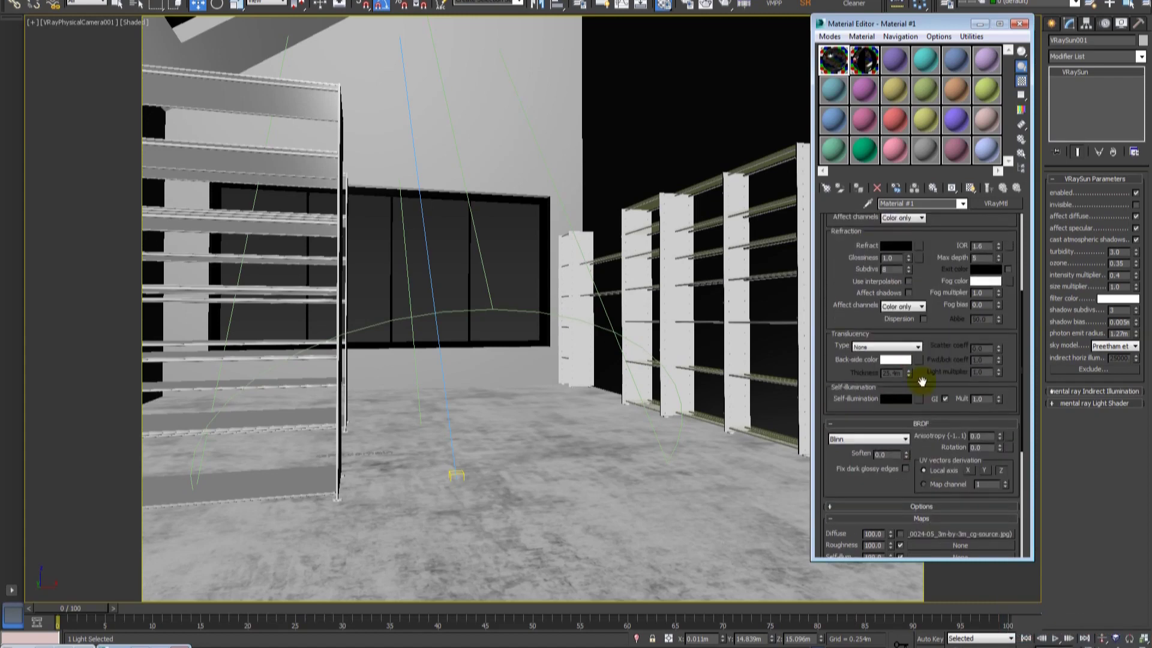
key(shift+q)
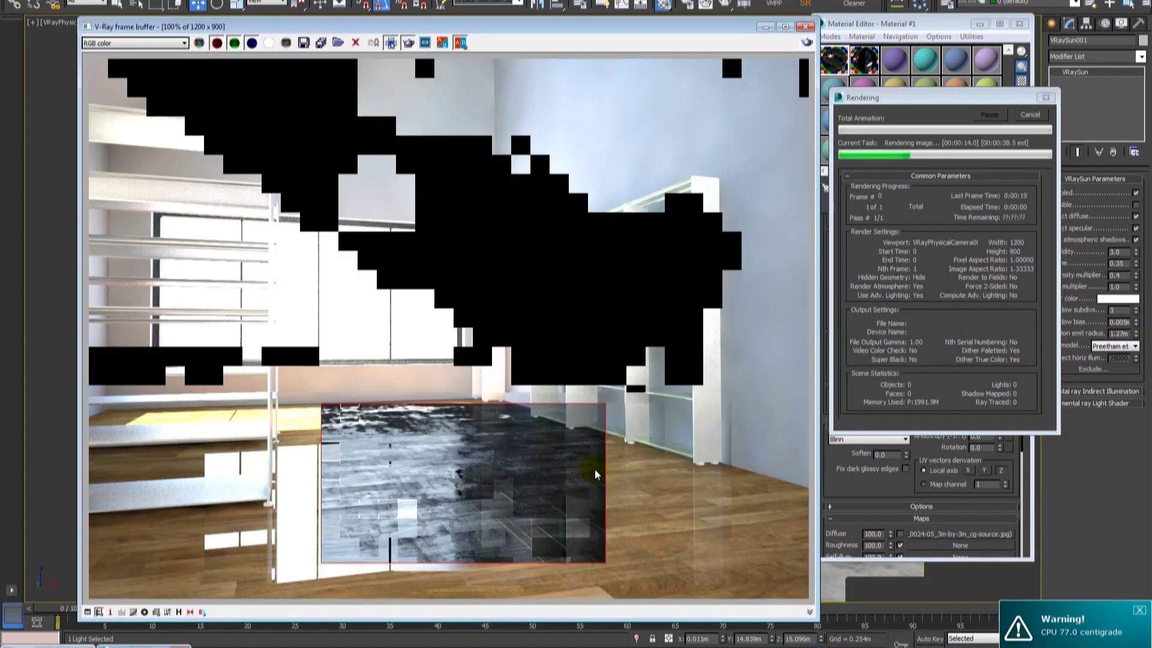
Stop the running render and set the RGlossiness map amount to 30.
click(1028, 114)
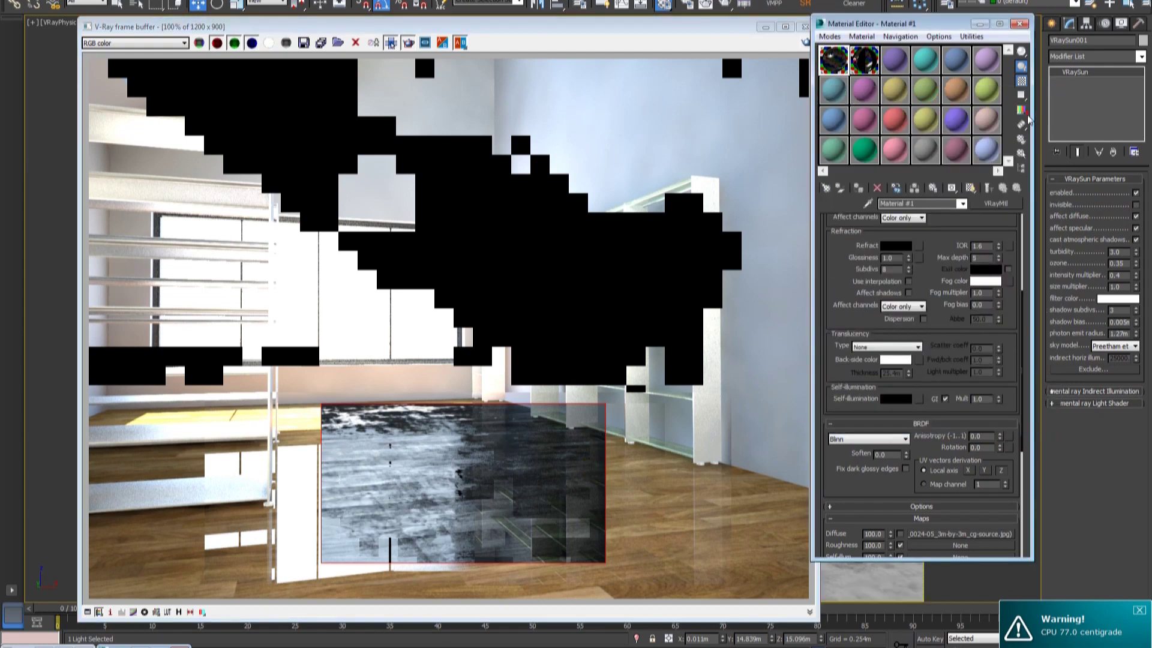
scroll(945, 345, down, 5)
double_click(874, 412)
text(30)
key(Return)
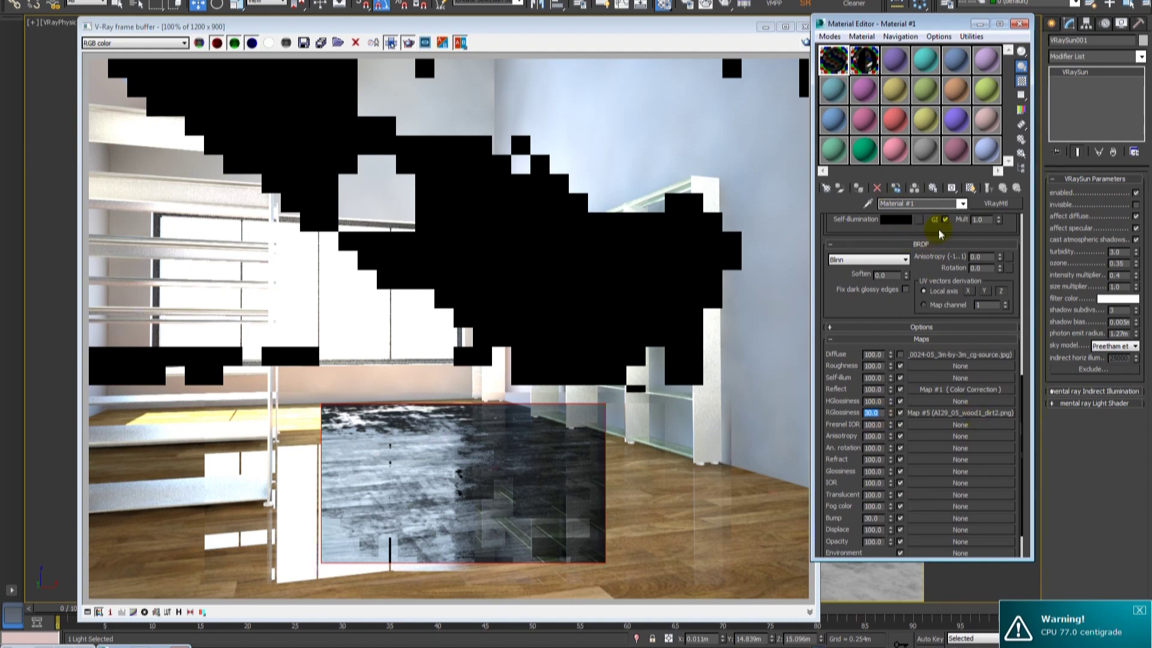
Re-render the room, cancel it, and select the Refl. glossiness value for editing.
scroll(938, 228, up, 10)
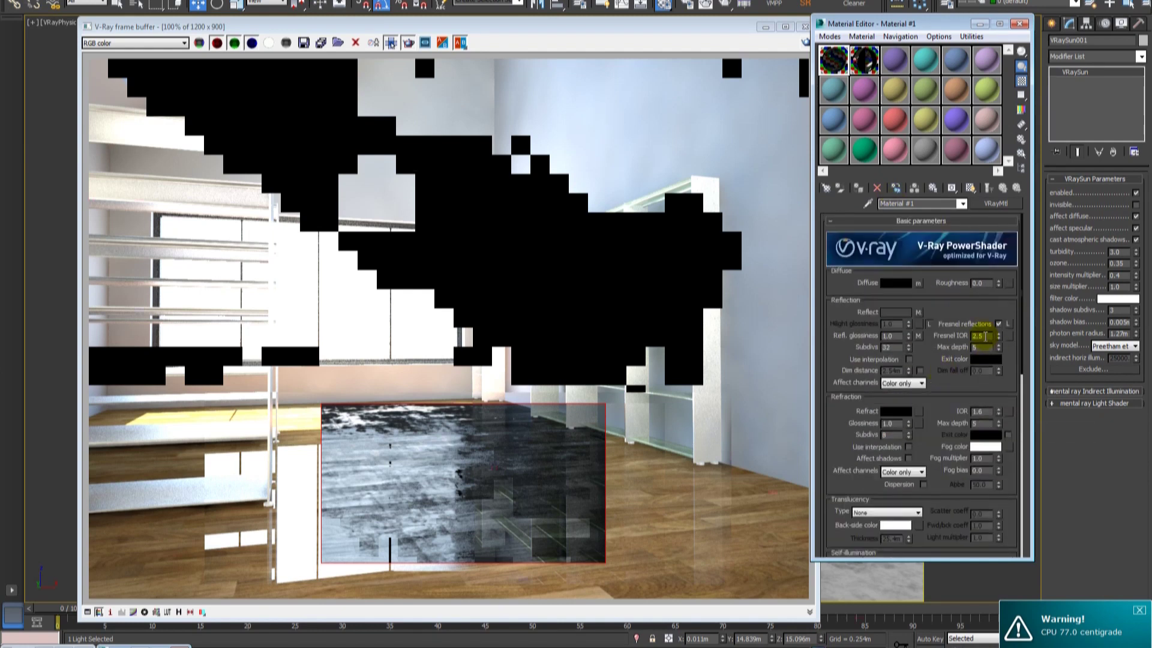
key(shift+q)
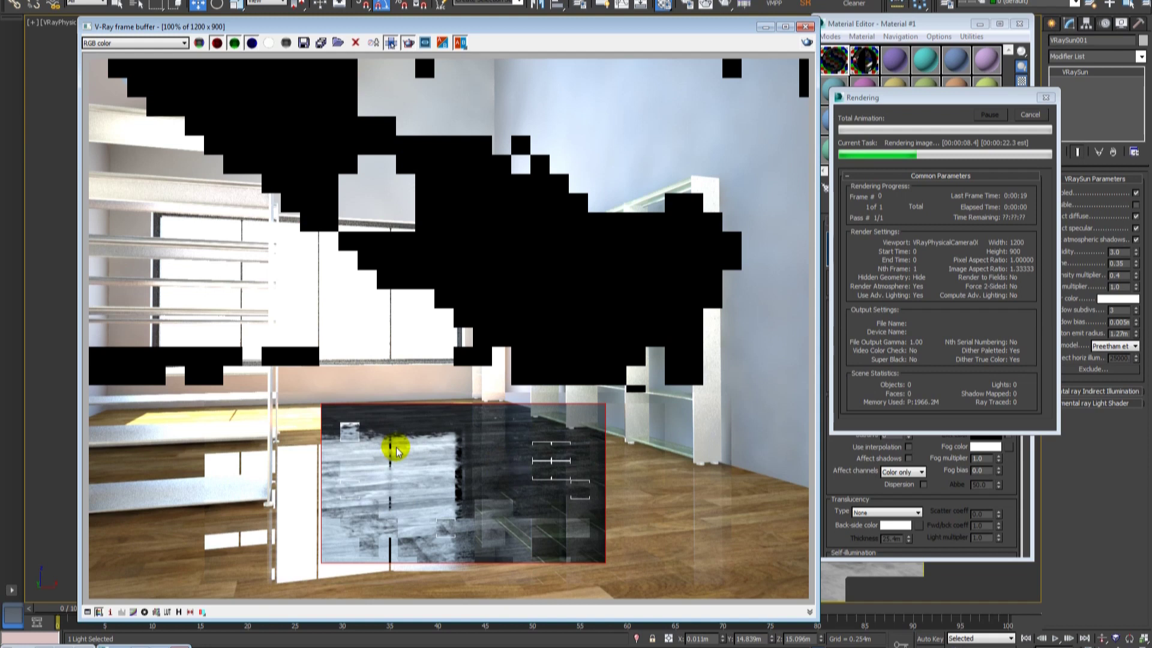
key(Escape)
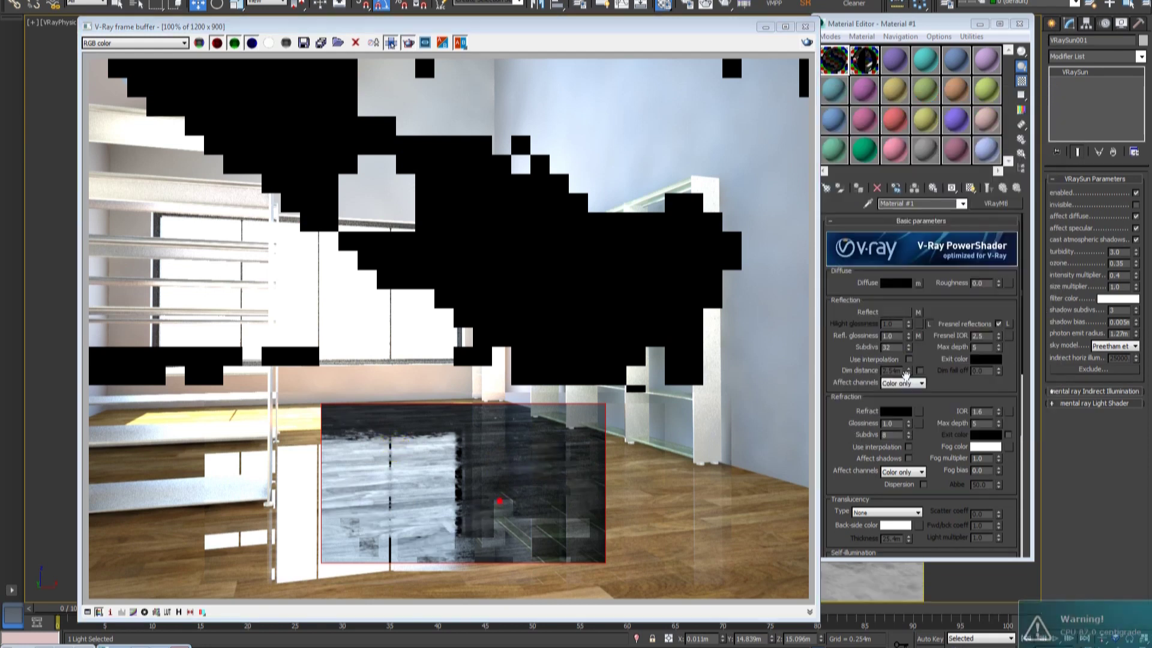
double_click(889, 336)
Set the floor's reflection glossiness to 0.9 and recommit the RGlossiness amount.
text(.9)
key(Return)
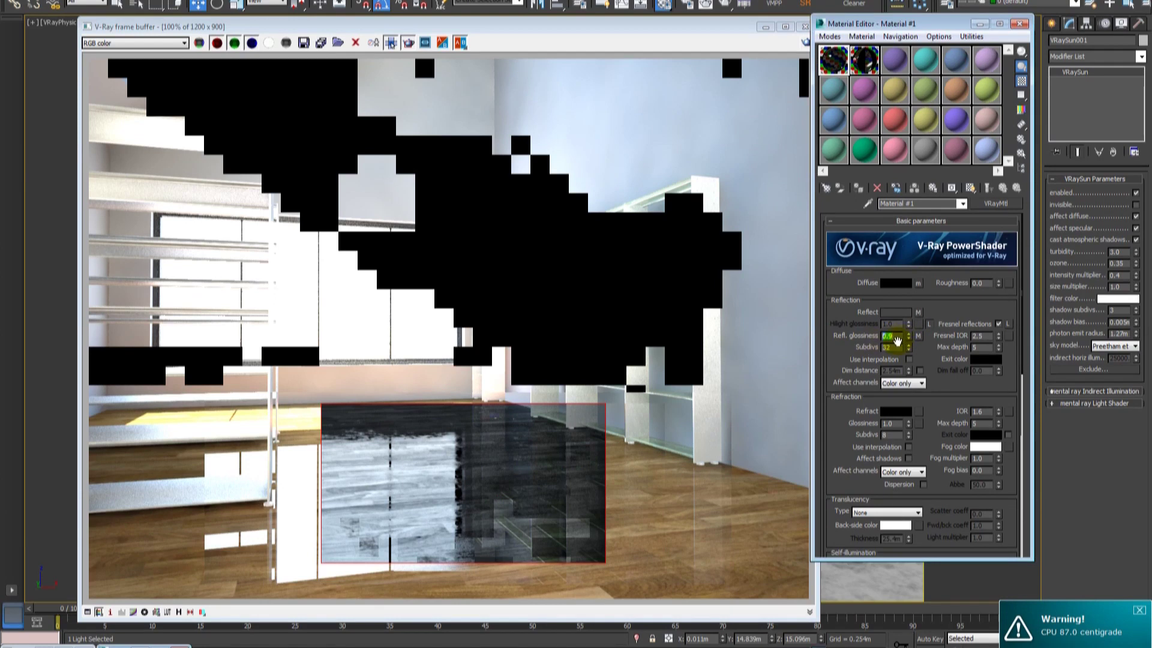
click(928, 365)
mouse_move(926, 365)
mouse_down()
mouse_move(924, 283)
mouse_move(918, 328)
mouse_up()
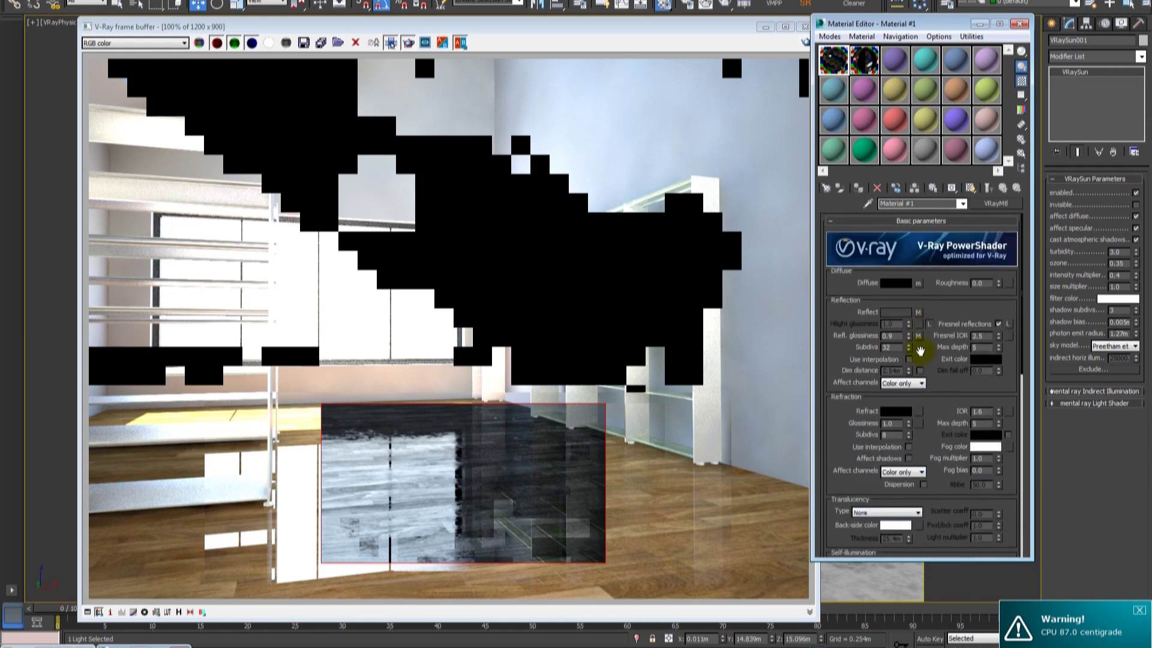
double_click(889, 335)
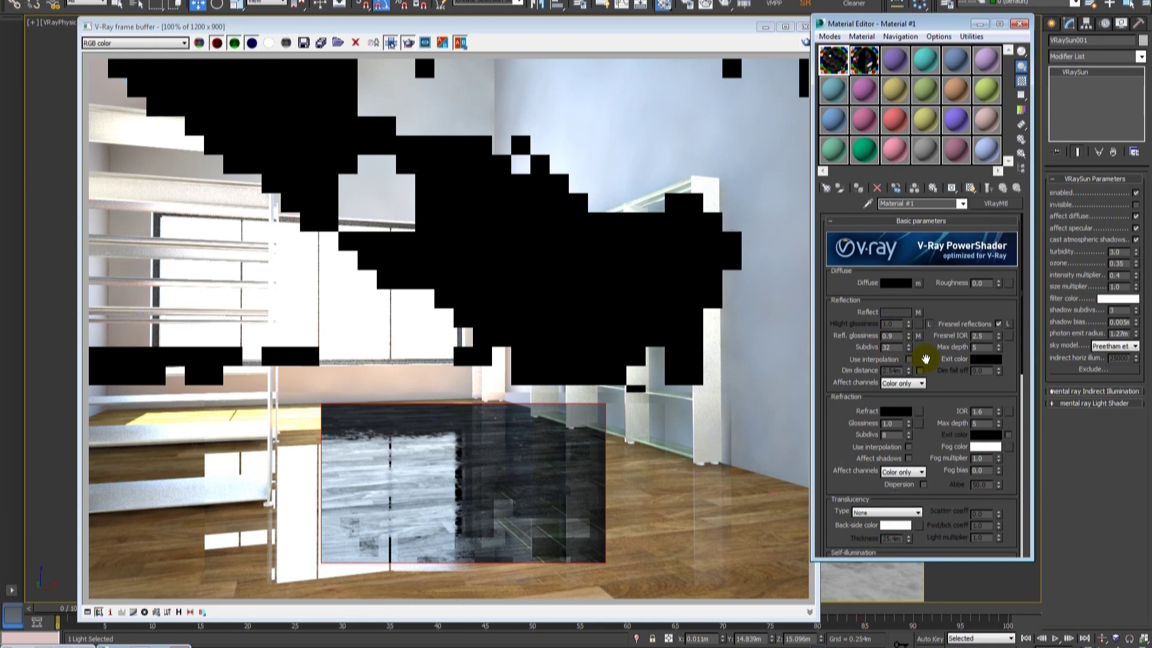
scroll(926, 359, down, 5)
scroll(893, 477, down, 5)
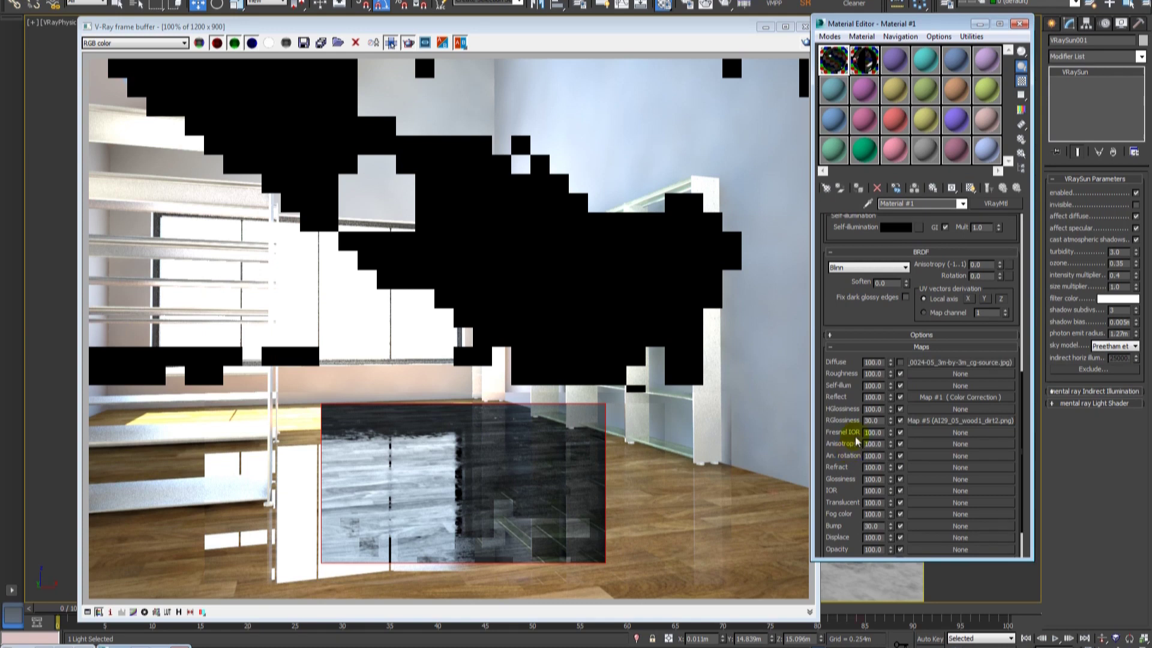
key(Return)
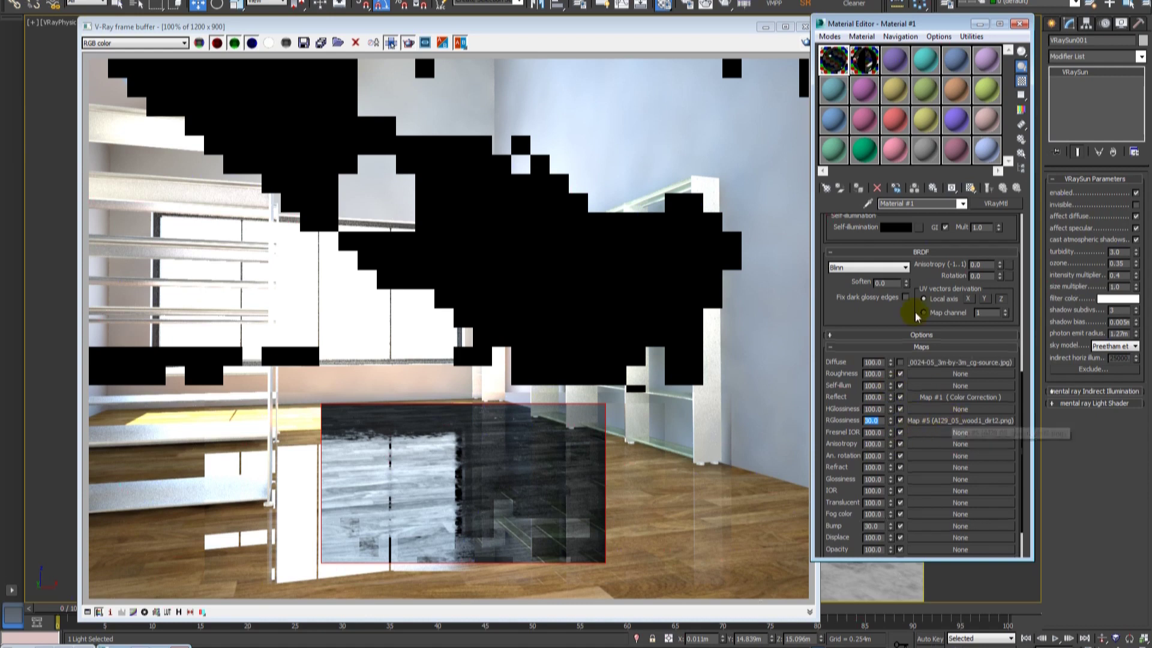
scroll(900, 354, up, 5)
scroll(885, 388, up, 3)
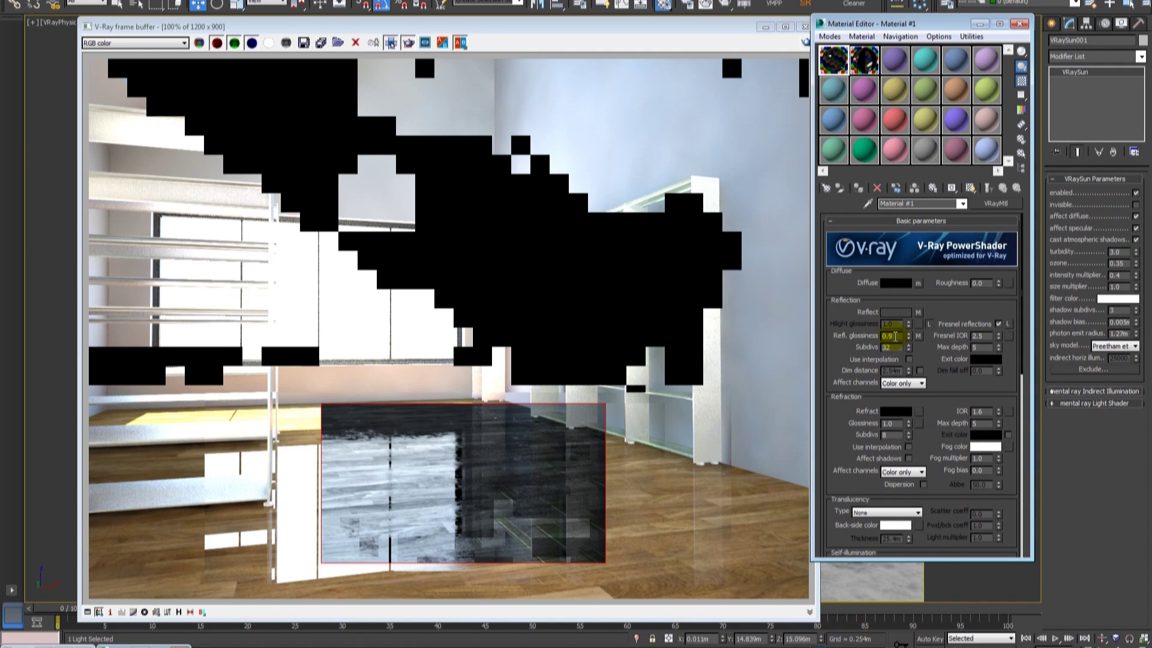
Lower the Fresnel reflection IOR from 2.5 to 1.8 and re-render the room.
drag(990, 336, 958, 336)
text(1.6)
key(Return)
text(1.)
key(shift+q)
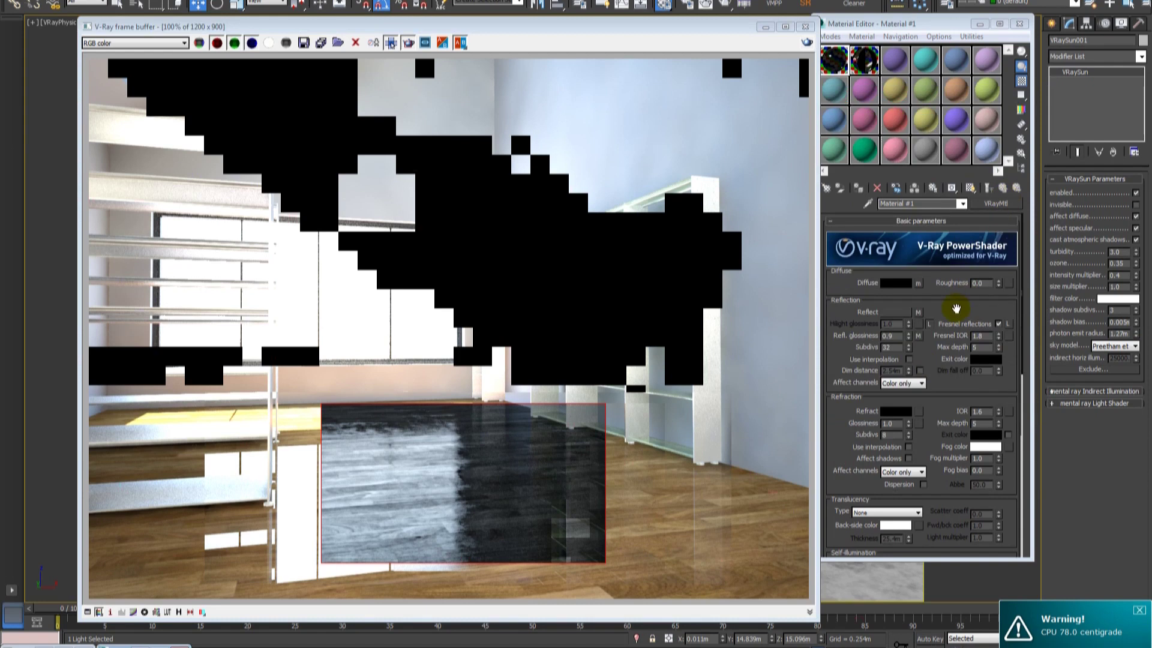
Enable the floor's Diffuse wood map and copy it into the Bump slot as an independent copy.
click(890, 294)
scroll(912, 390, down, 10)
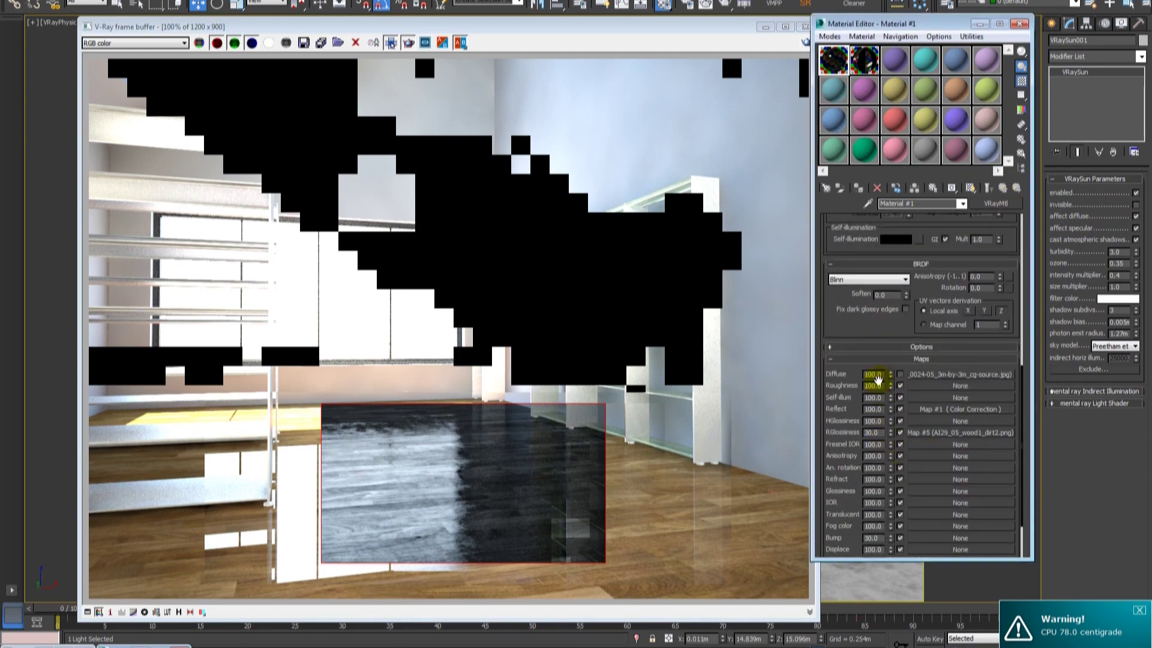
click(900, 374)
scroll(904, 341, down, 3)
mouse_move(962, 310)
mouse_down()
mouse_move(947, 468)
mouse_move(922, 353)
mouse_up()
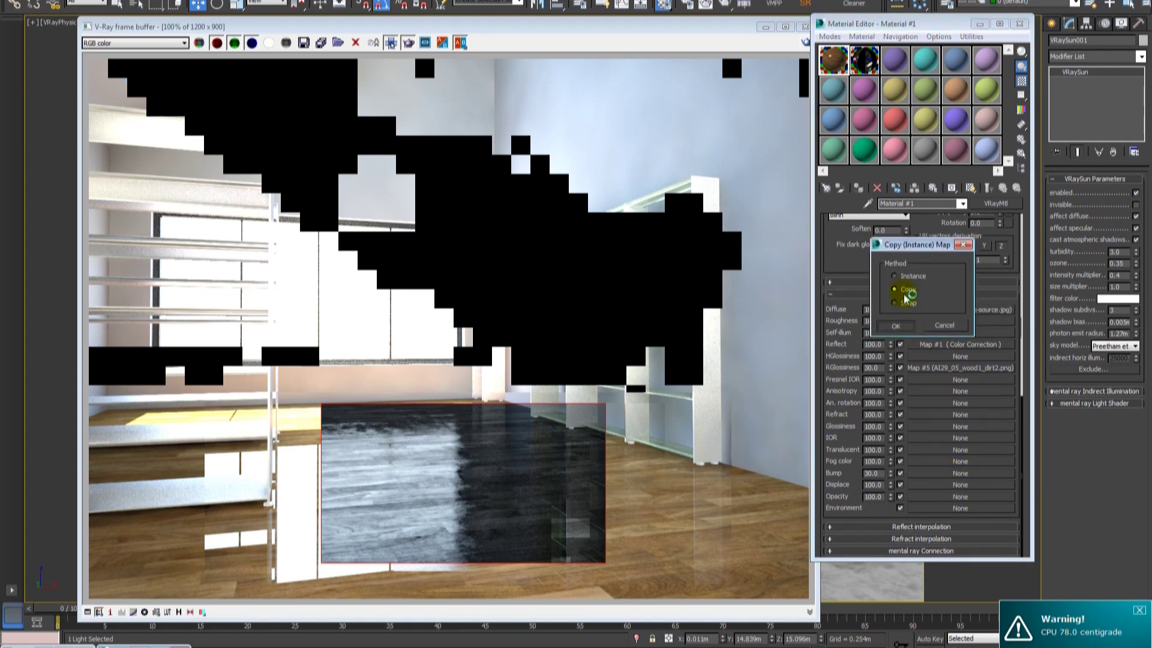
click(896, 325)
click(962, 474)
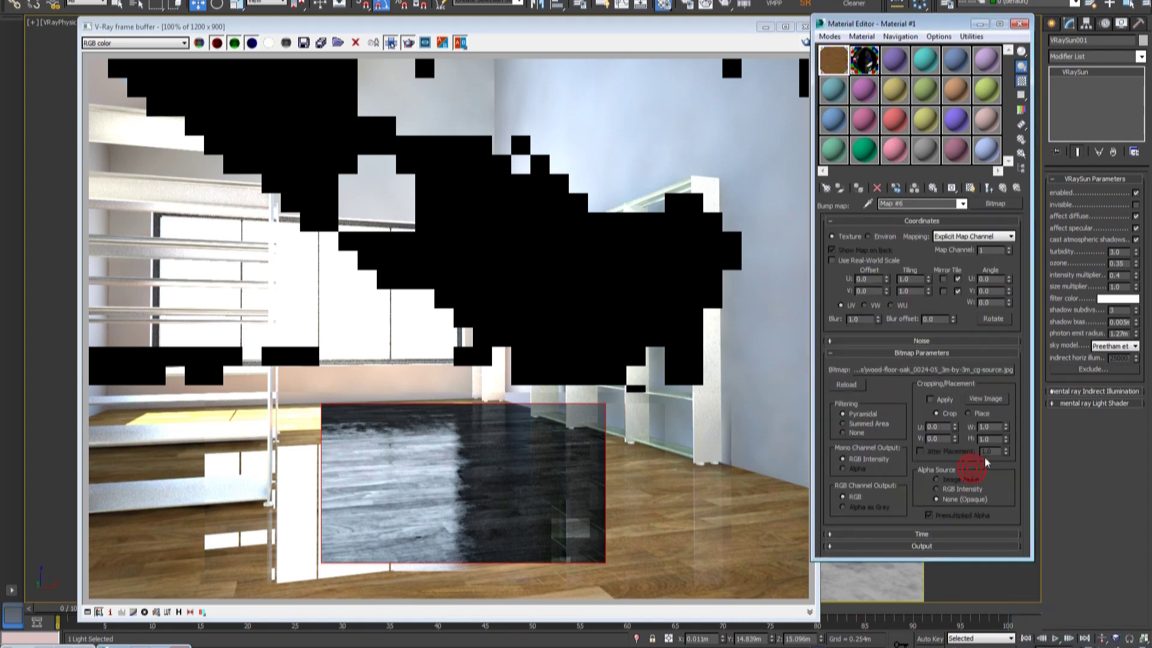
Change the Bump map to RGB Multiply, keeping the wood bitmap, and add a Bitmap for Color 2.
click(999, 204)
scroll(196, 324, down, 5)
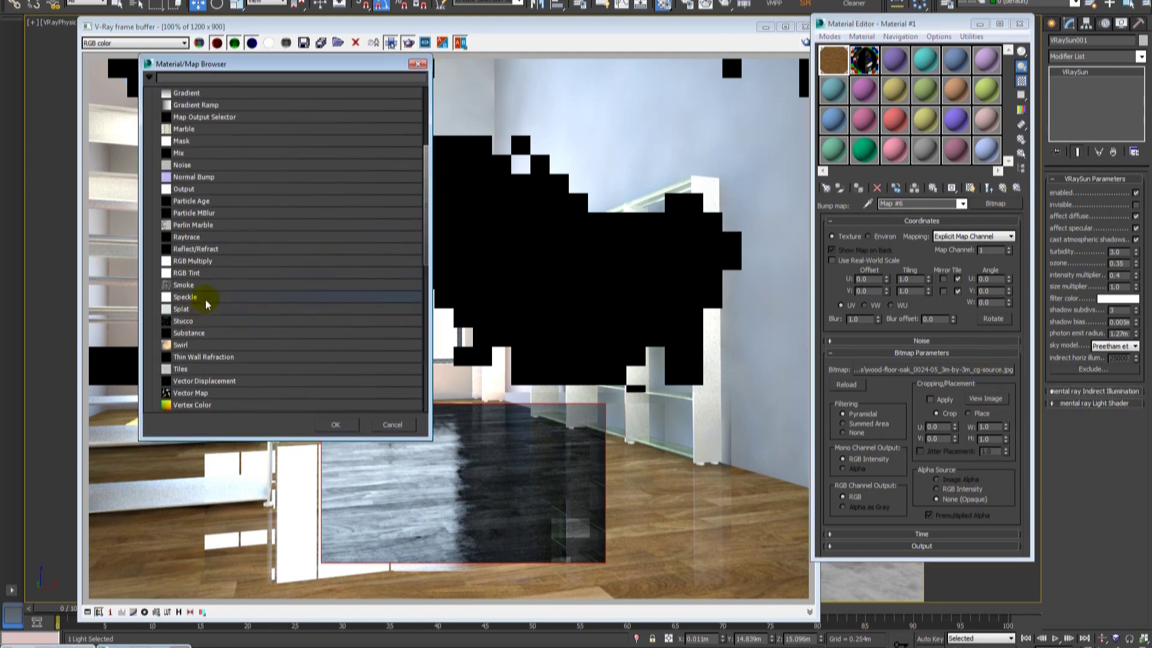
double_click(213, 264)
click(895, 319)
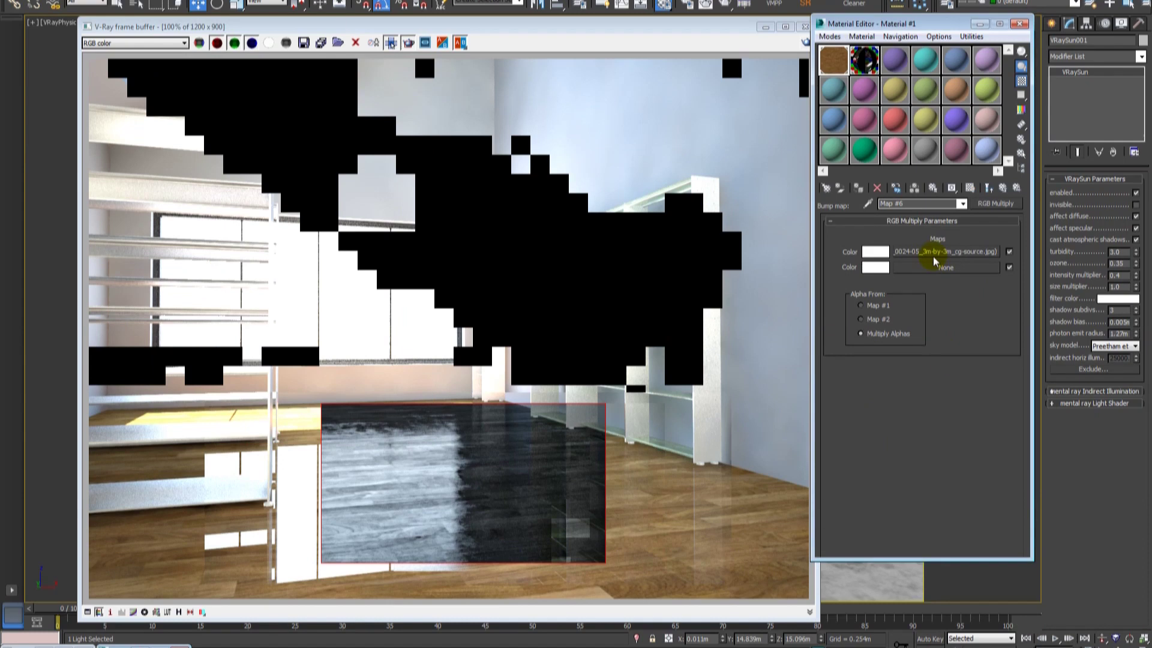
click(933, 267)
scroll(212, 181, up, 2)
scroll(201, 150, up, 3)
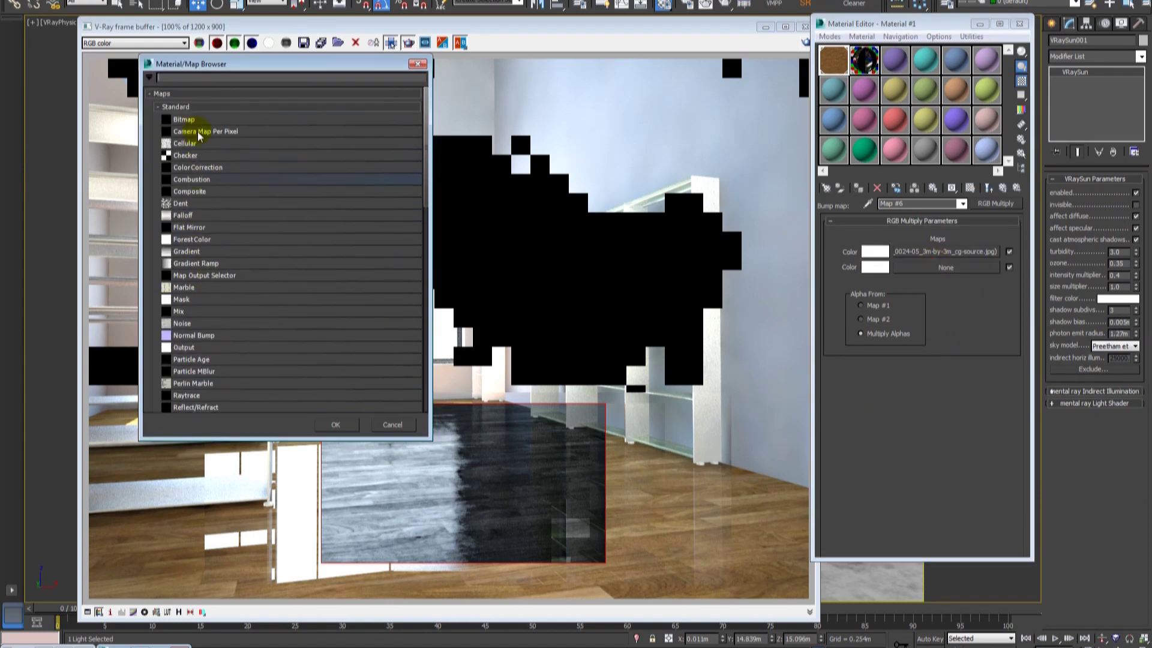
double_click(198, 118)
Load wood-floor-oak_0024-05_bump_3m-by-3m_cg-source.jpg from the CG-Source Wood Floors folder as Color 2.
click(233, 12)
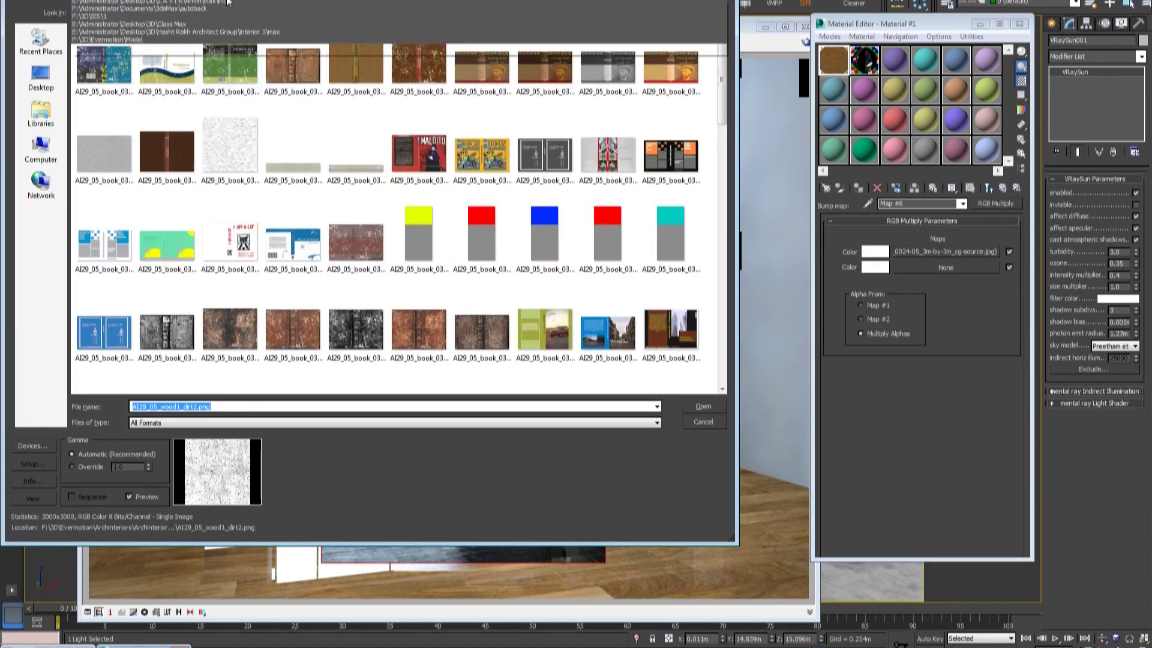
click(232, 12)
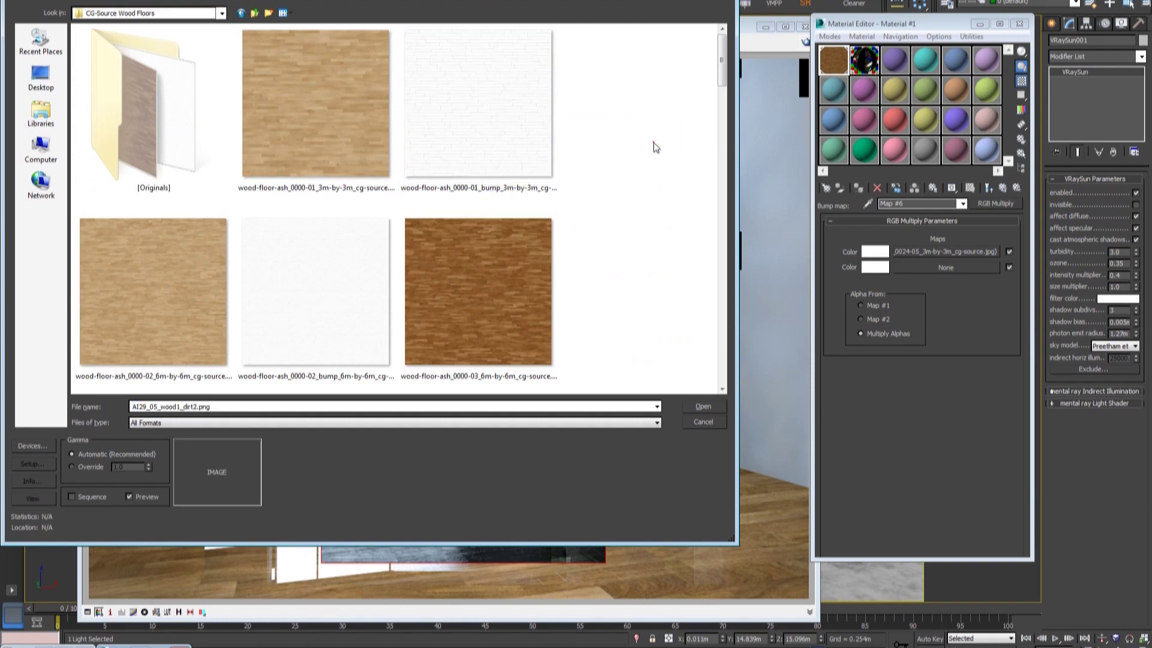
scroll(298, 188, up, 1)
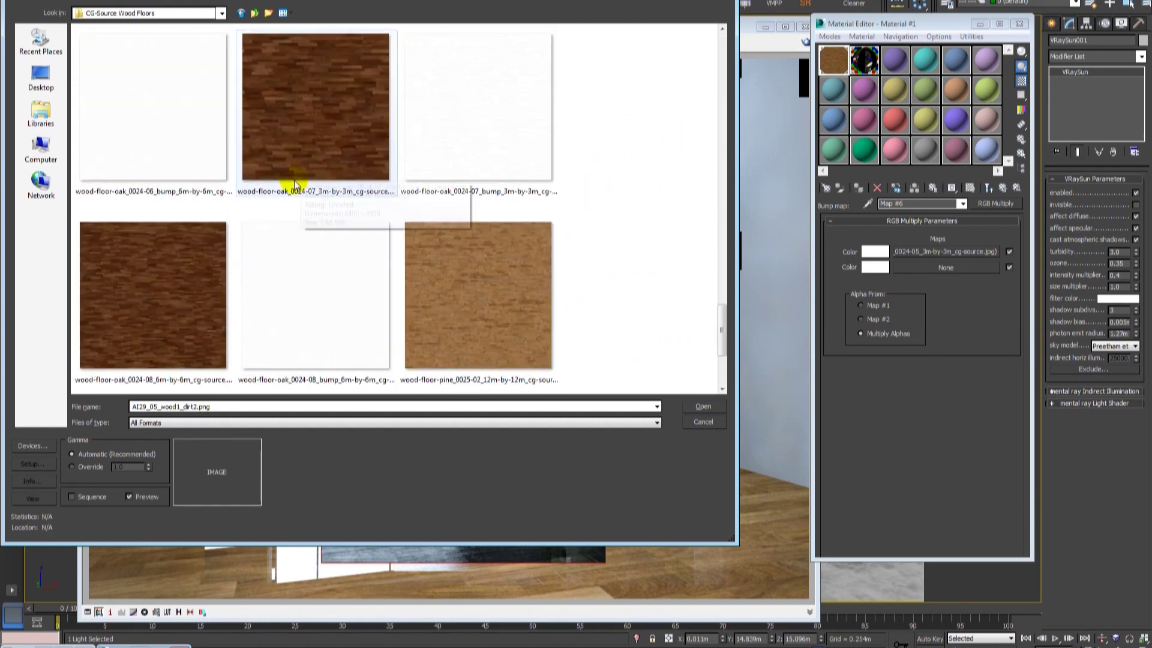
scroll(288, 206, up, 1)
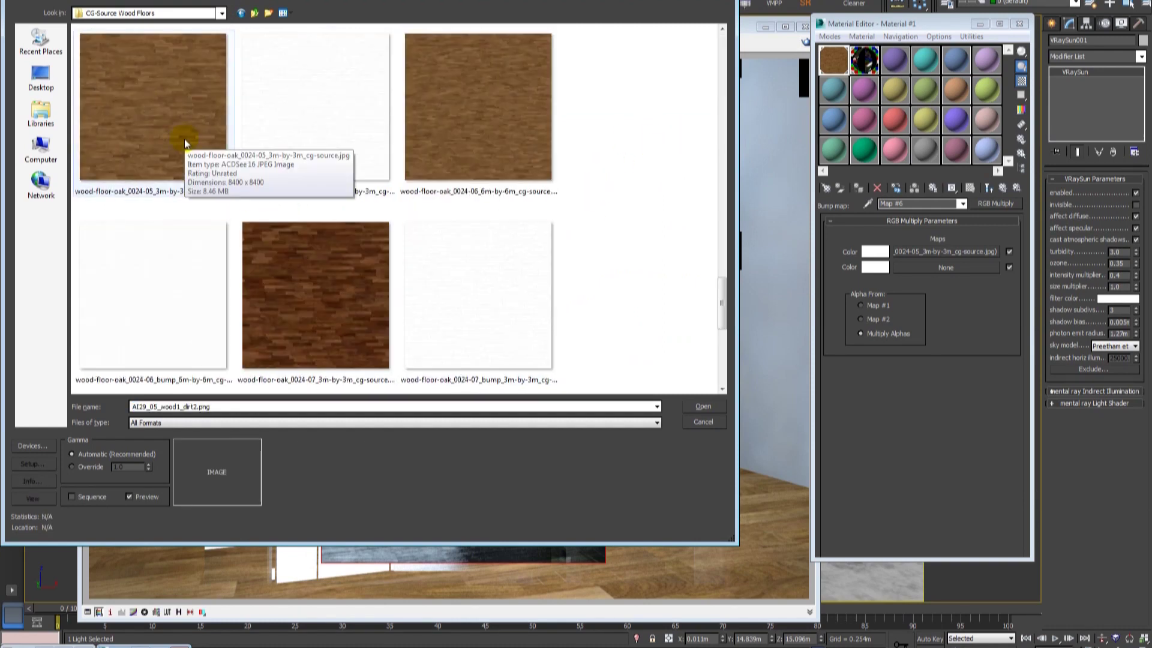
click(185, 140)
click(332, 115)
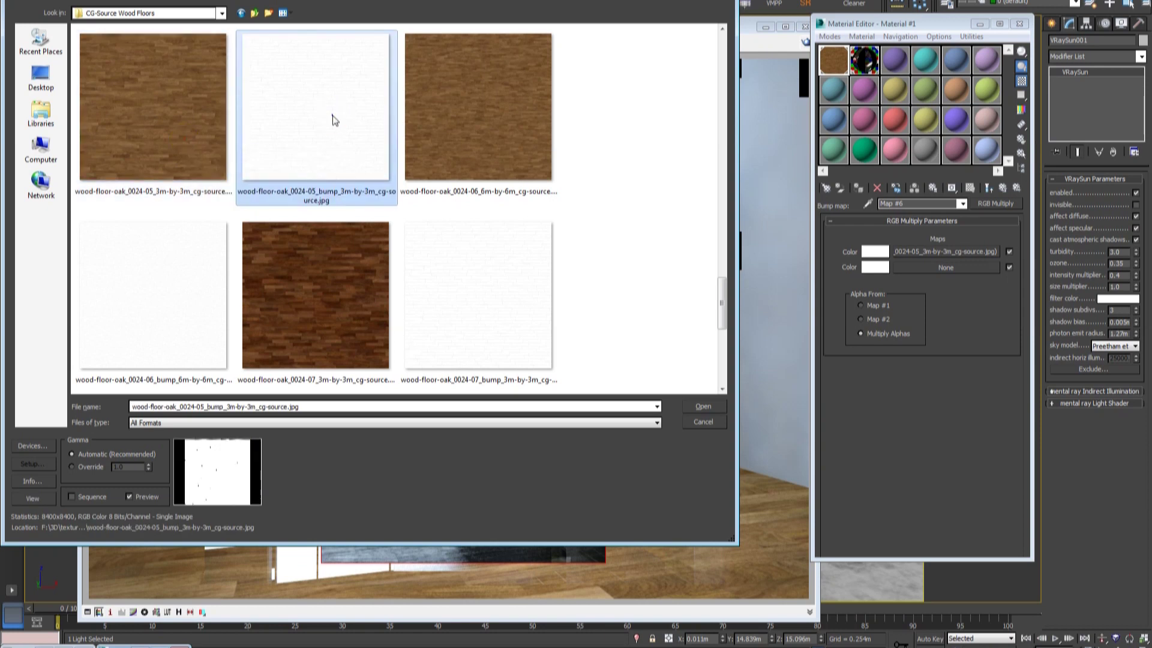
right_click(312, 108)
click(333, 127)
key(Escape)
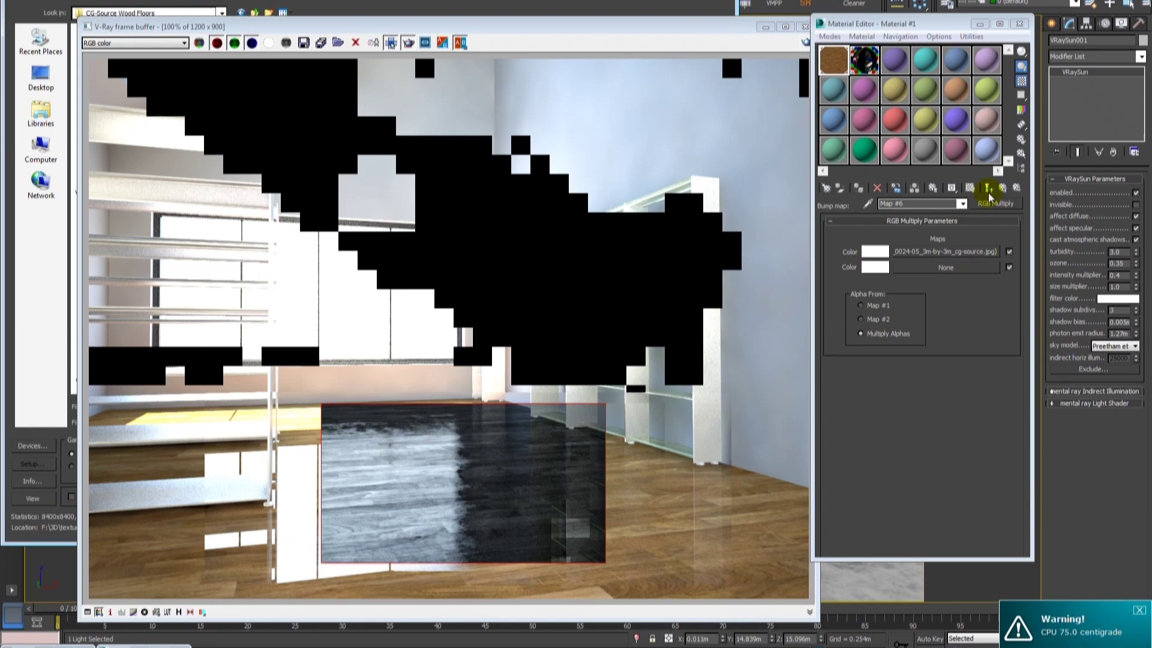
click(987, 190)
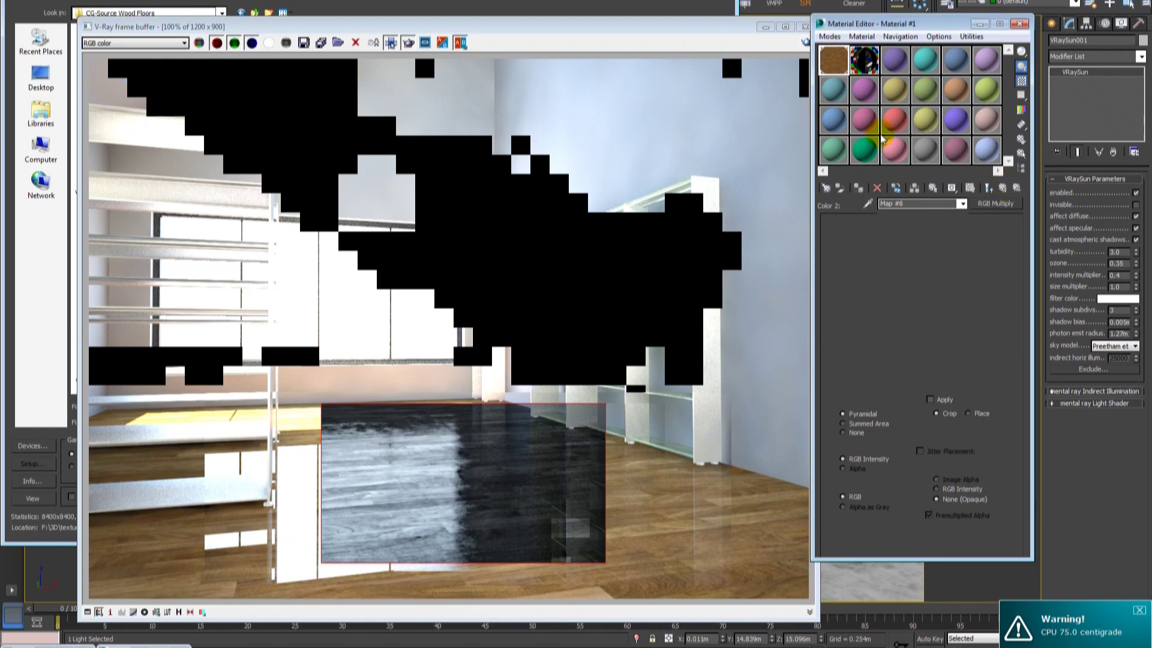
Raise the floor material's Fresnel IOR to 2.0.
click(987, 188)
click(987, 187)
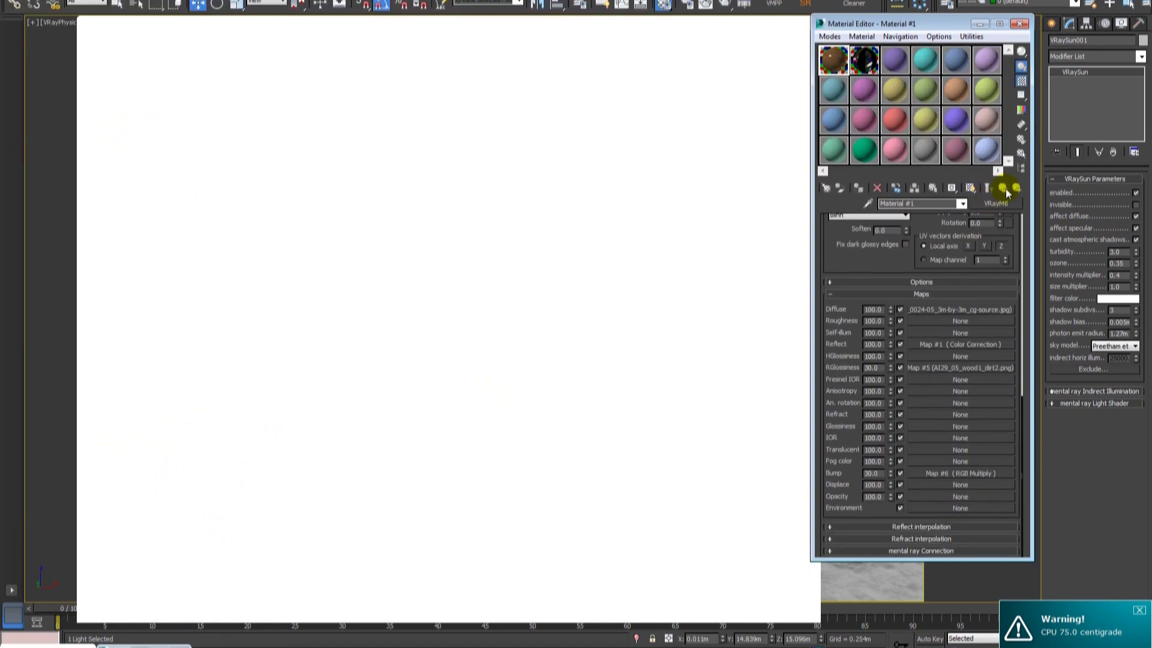
scroll(916, 412, up, 5)
scroll(981, 313, up, 5)
scroll(981, 313, up, 2)
click(982, 319)
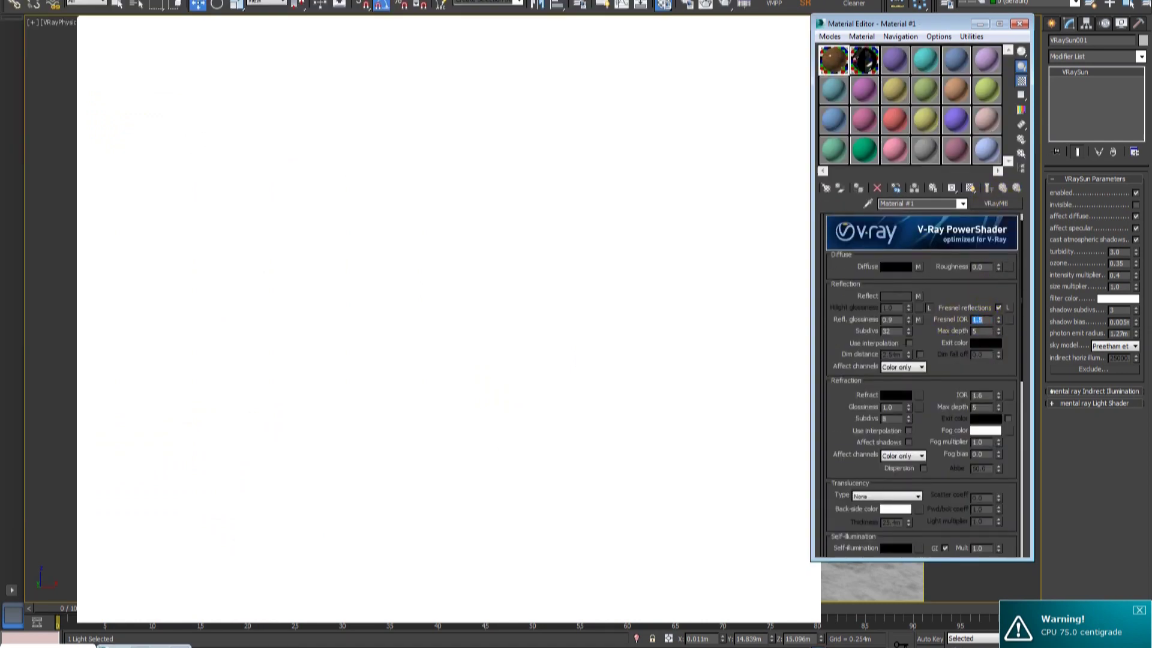
text(2)
key(Return)
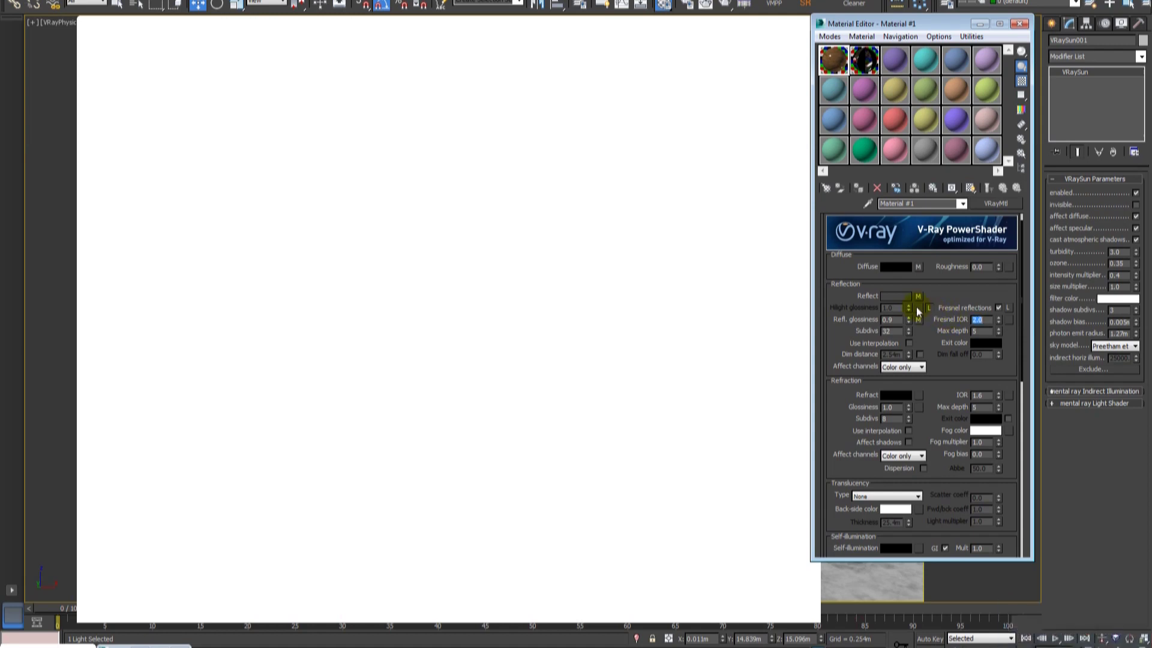
Set the reflect map's Color Correction to gamma 1.0 and gain 250.
click(917, 296)
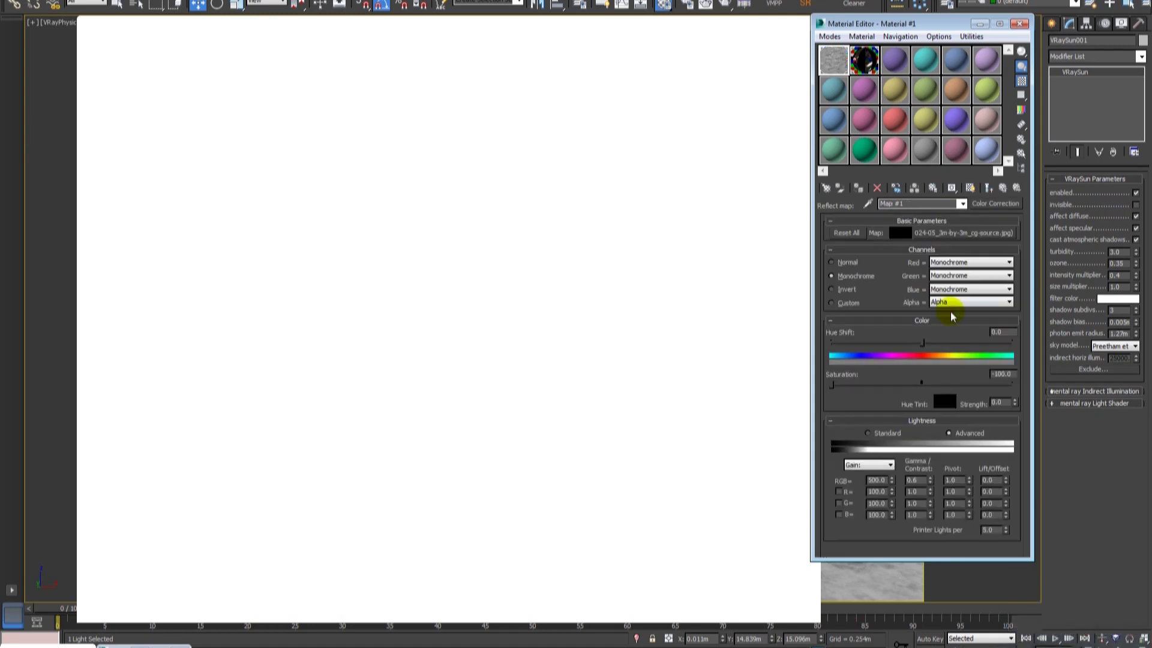
click(909, 480)
text(1)
key(Return)
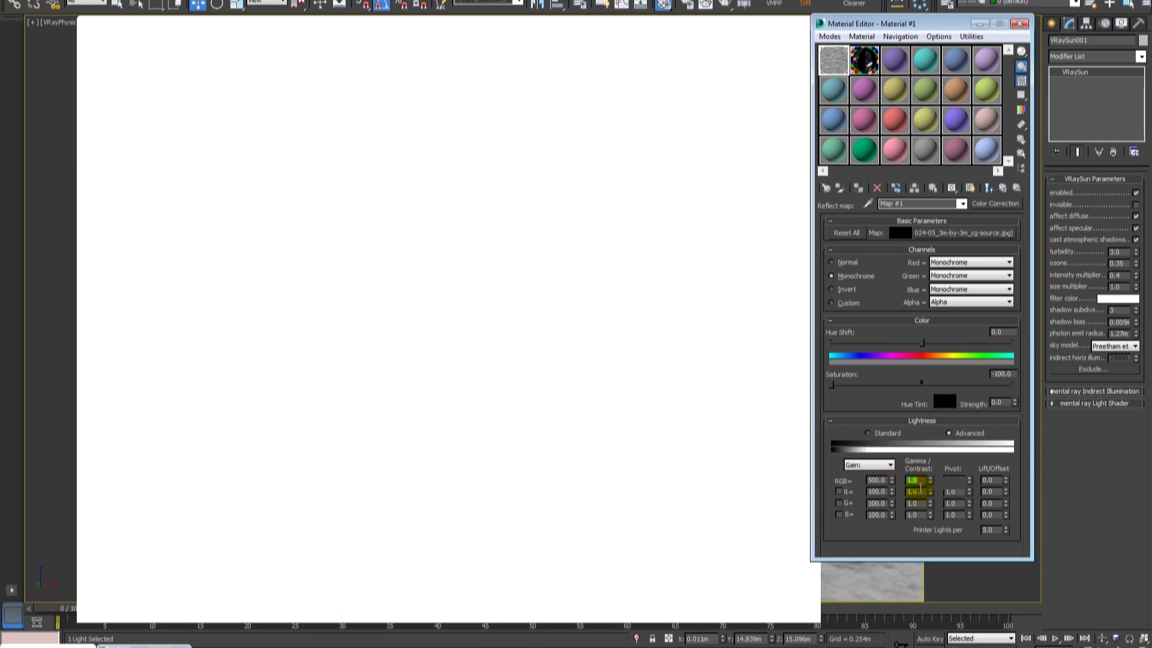
double_click(876, 480)
text(250)
key(Return)
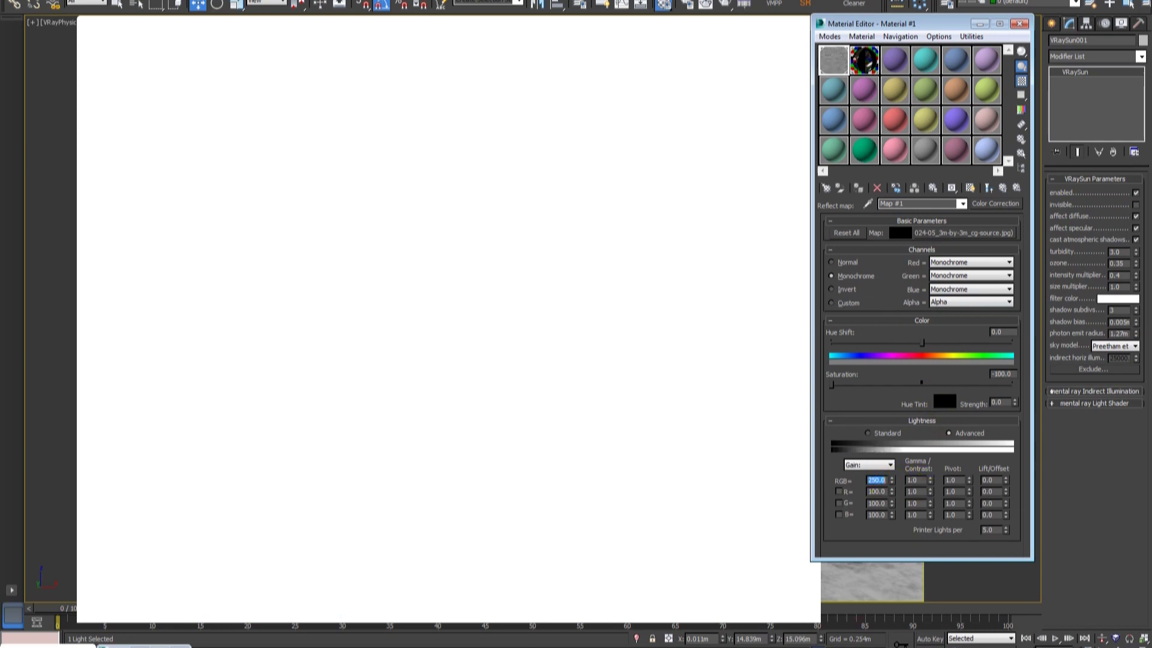
Render the room with the updated floor, then set the Bump amount to 5.
click(1002, 187)
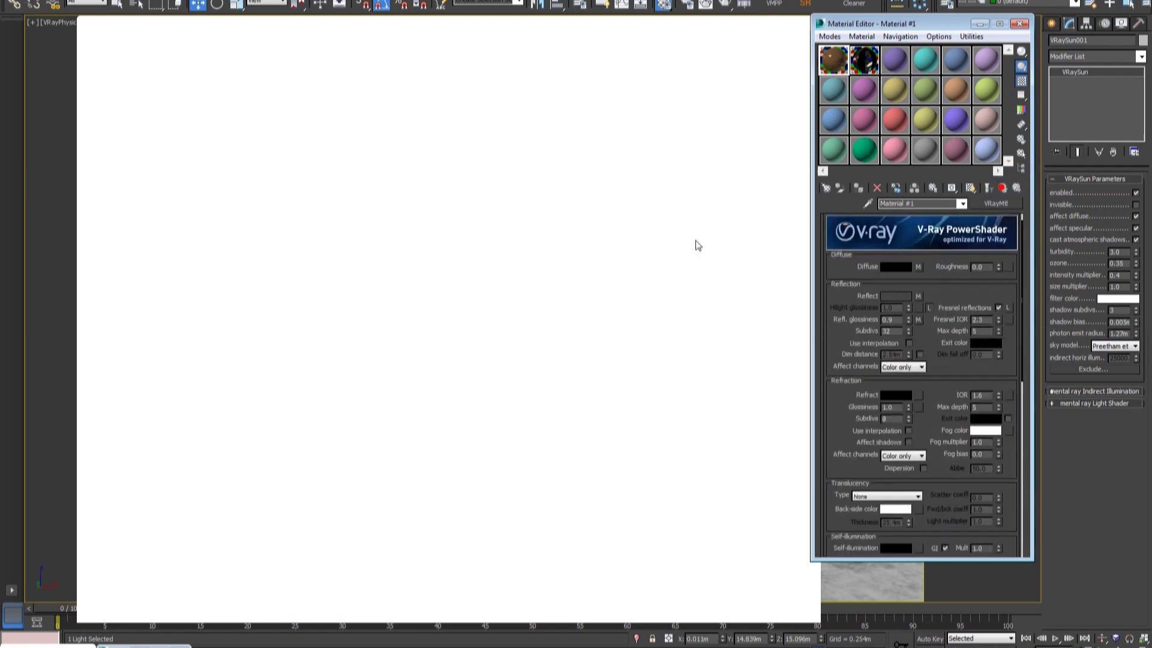
key(shift+q)
double_click(870, 472)
text(5)
key(Return)
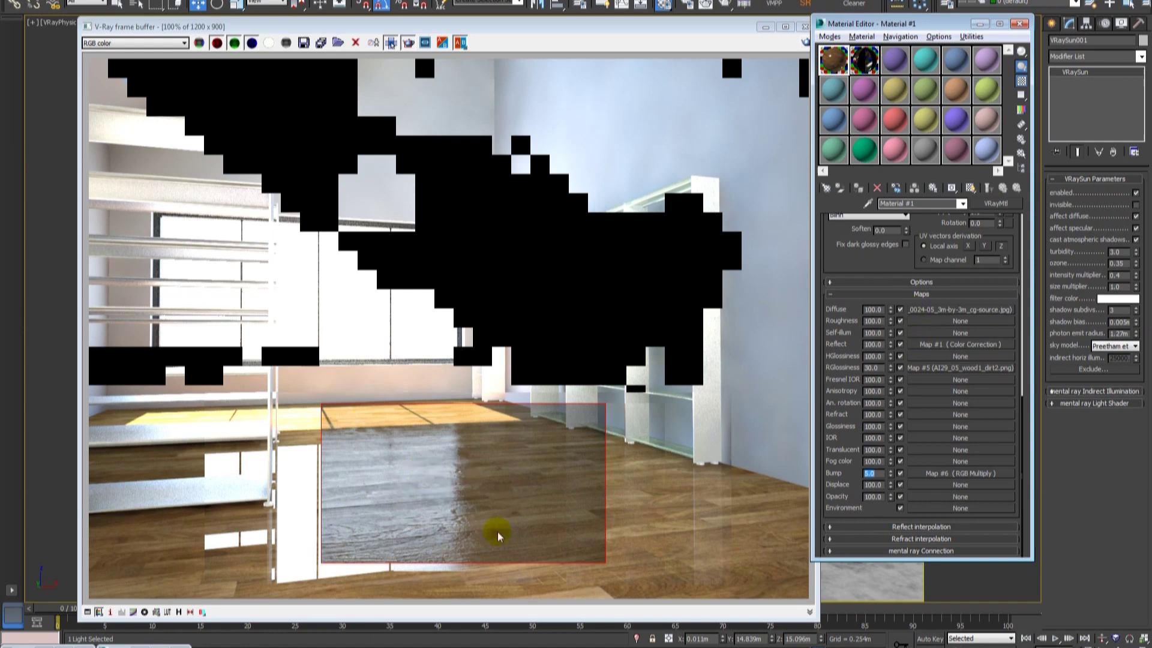
Close the render, frame FixedWindow001 in a Perspective view, and open the 3D (F:) drive.
scroll(905, 282, up, 3)
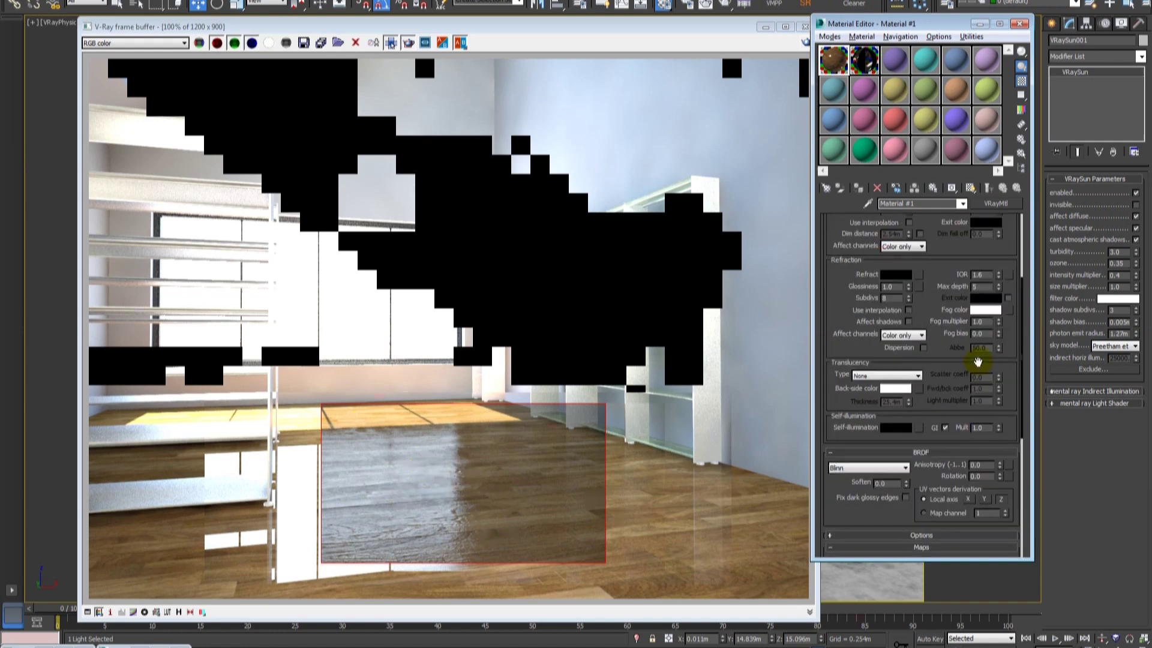
scroll(978, 360, up, 2)
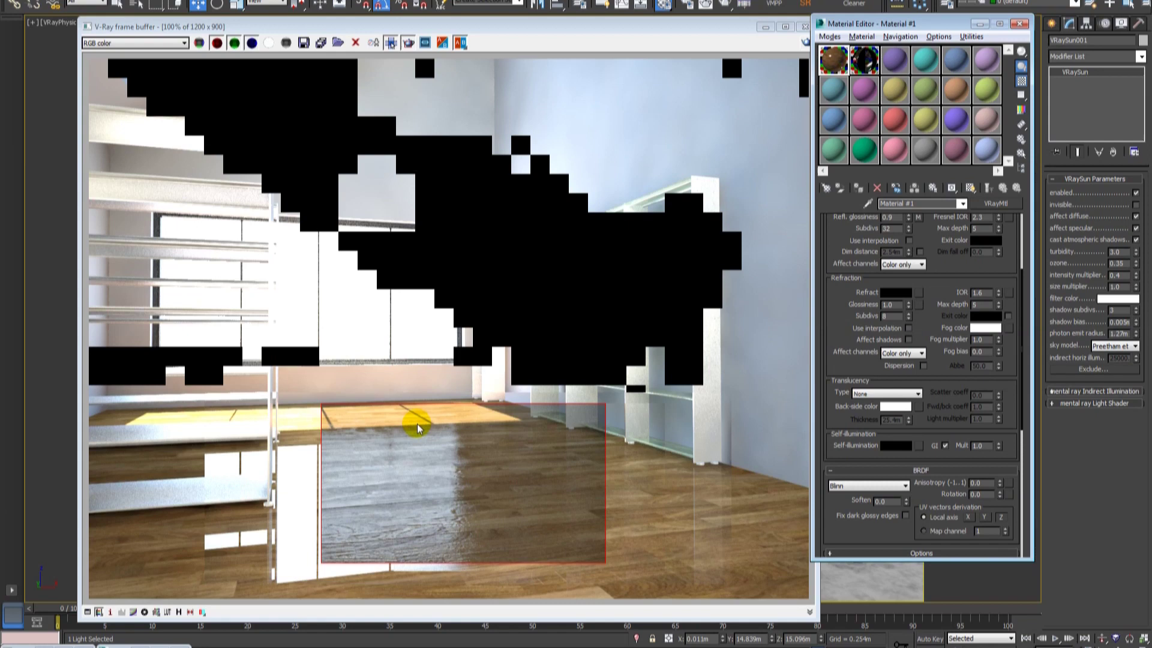
click(805, 27)
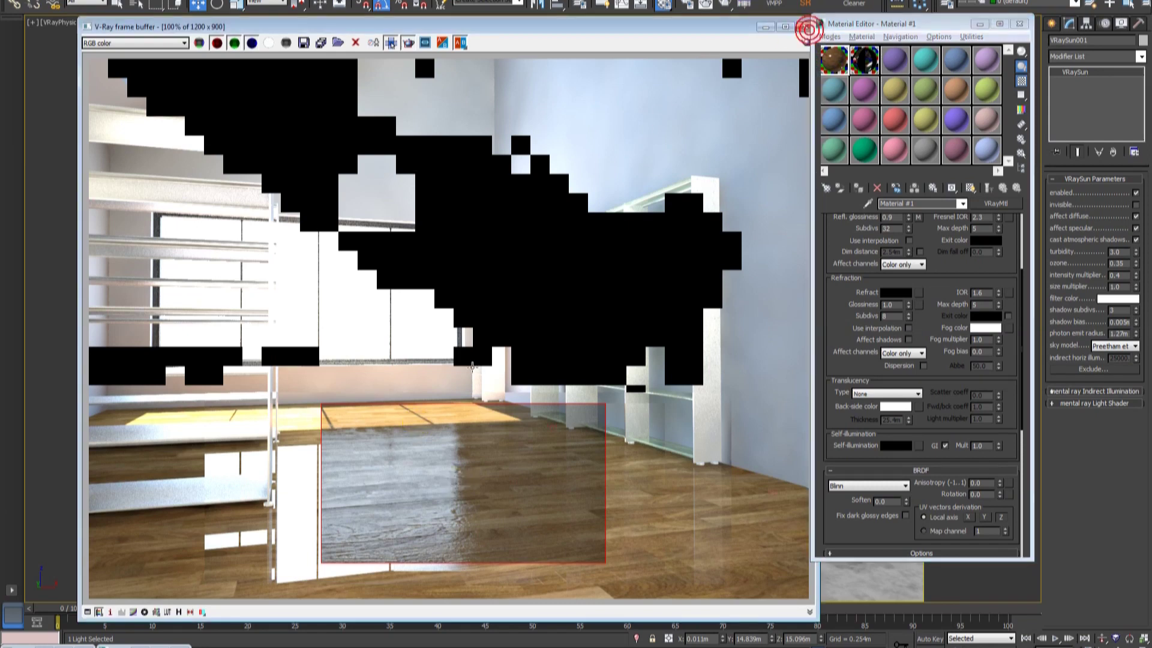
click(517, 251)
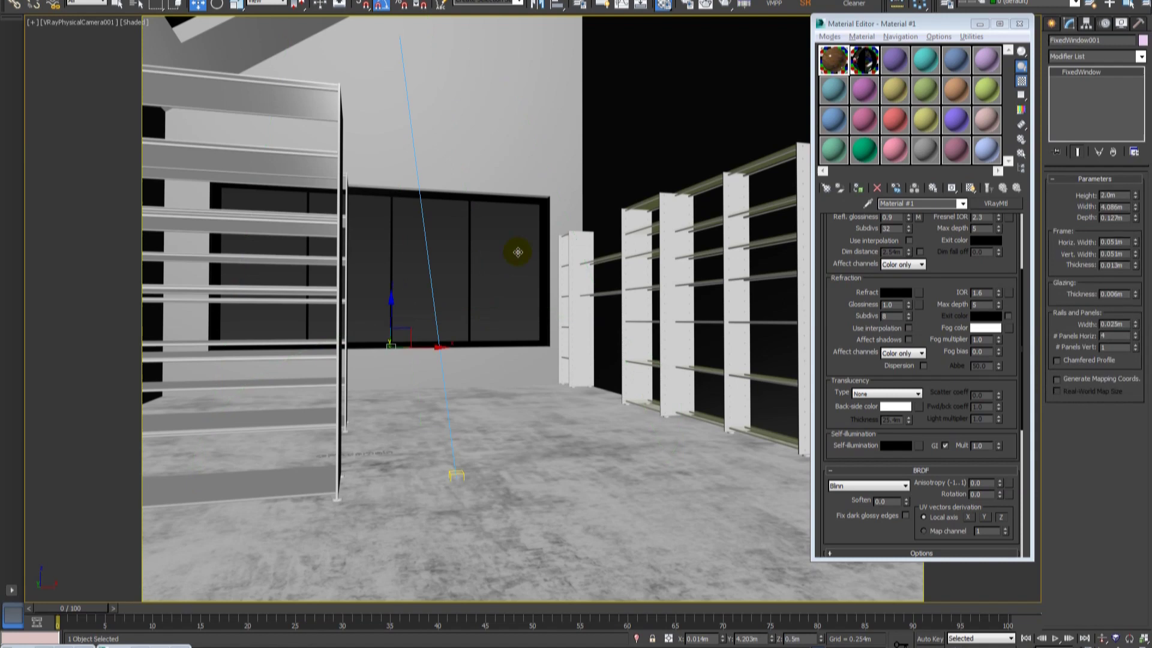
key(p)
key(z)
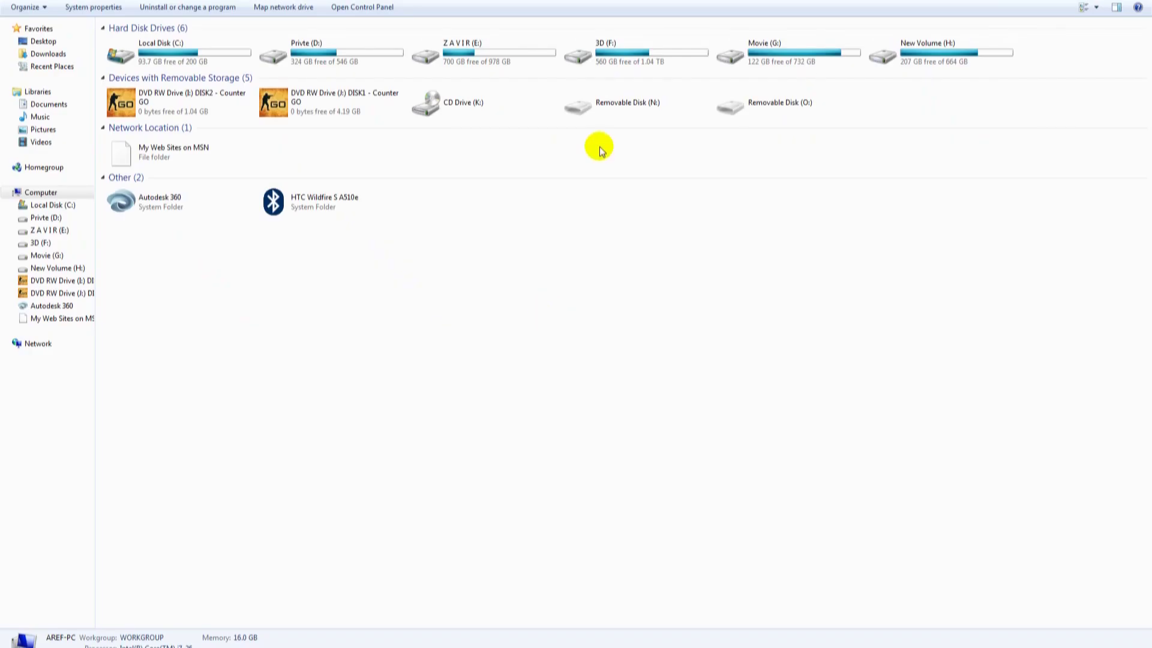
double_click(597, 60)
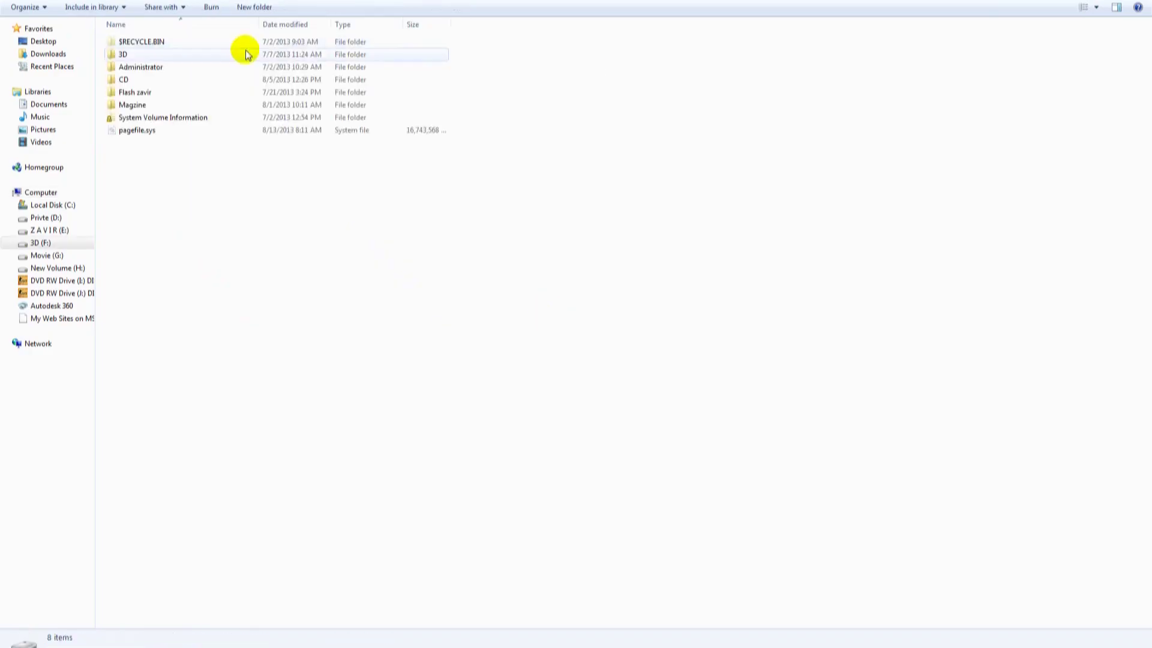
Browse to Archmodels Vol.60, open Vray.rar's Vray folder and select 002.max.
double_click(249, 52)
double_click(164, 68)
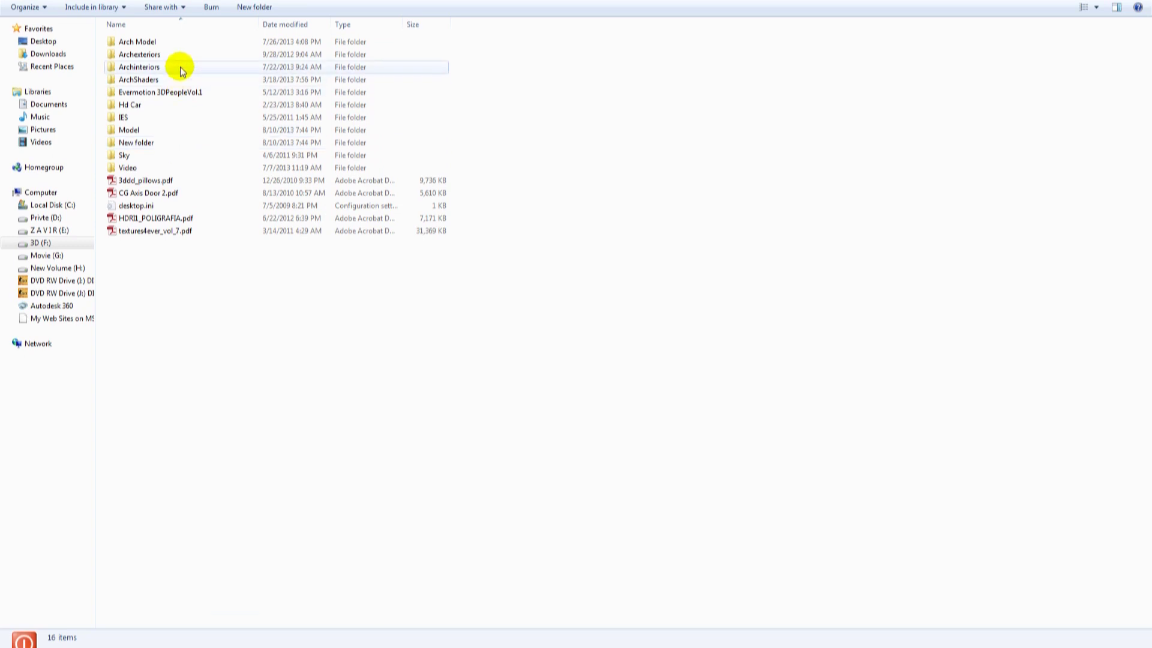
double_click(179, 44)
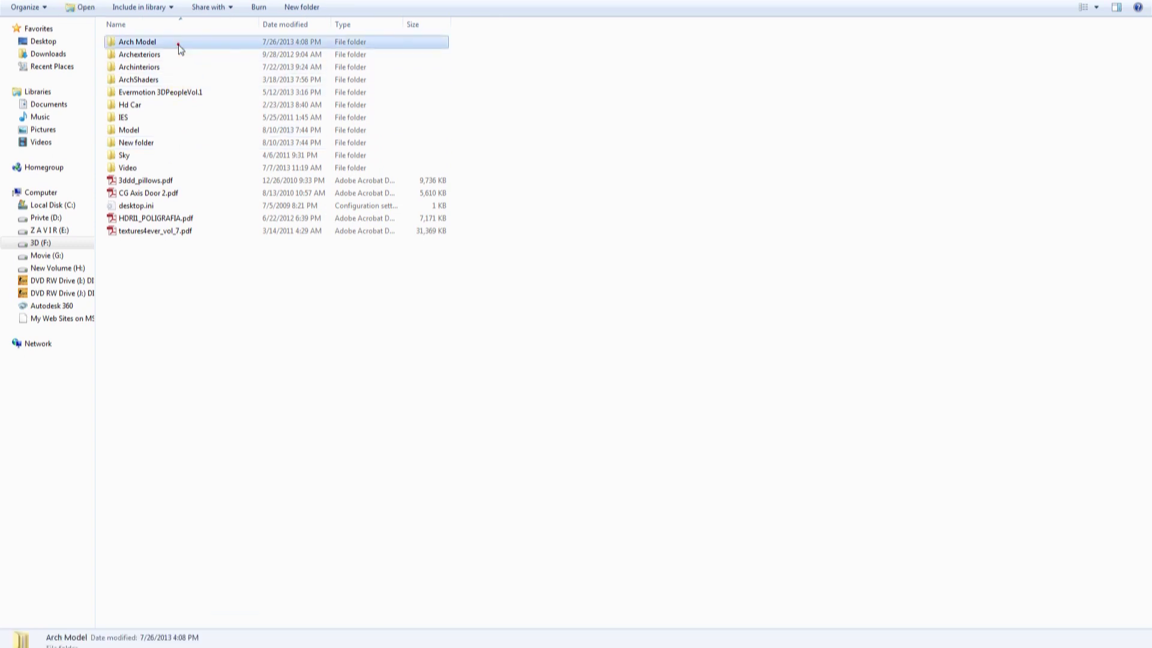
double_click(268, 183)
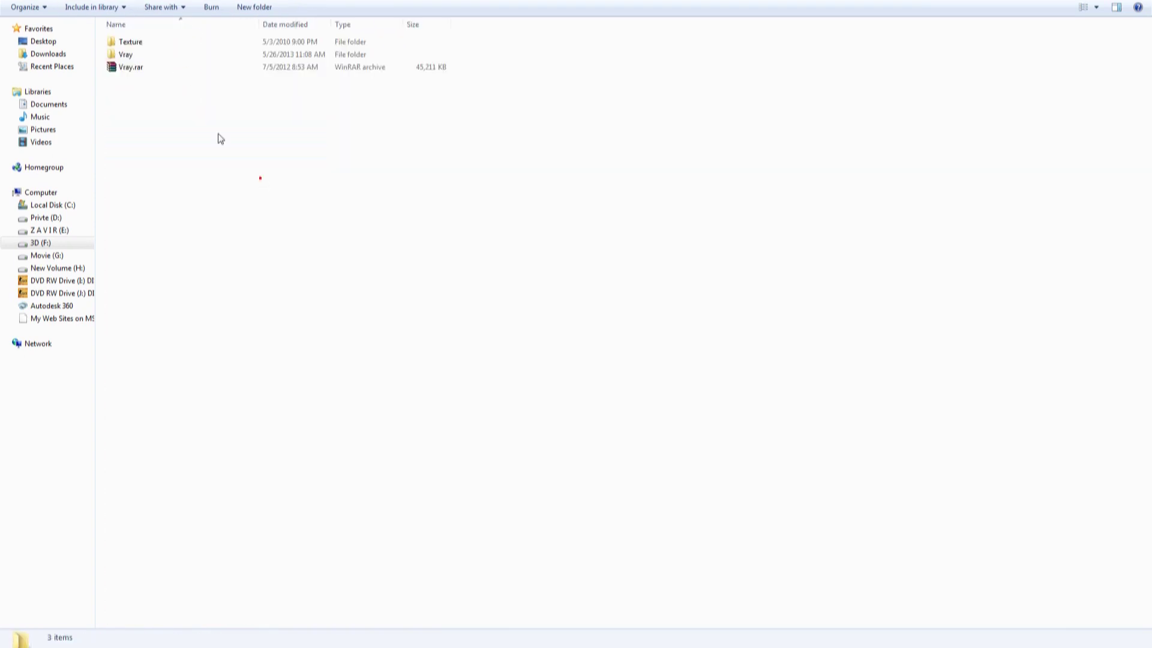
double_click(145, 62)
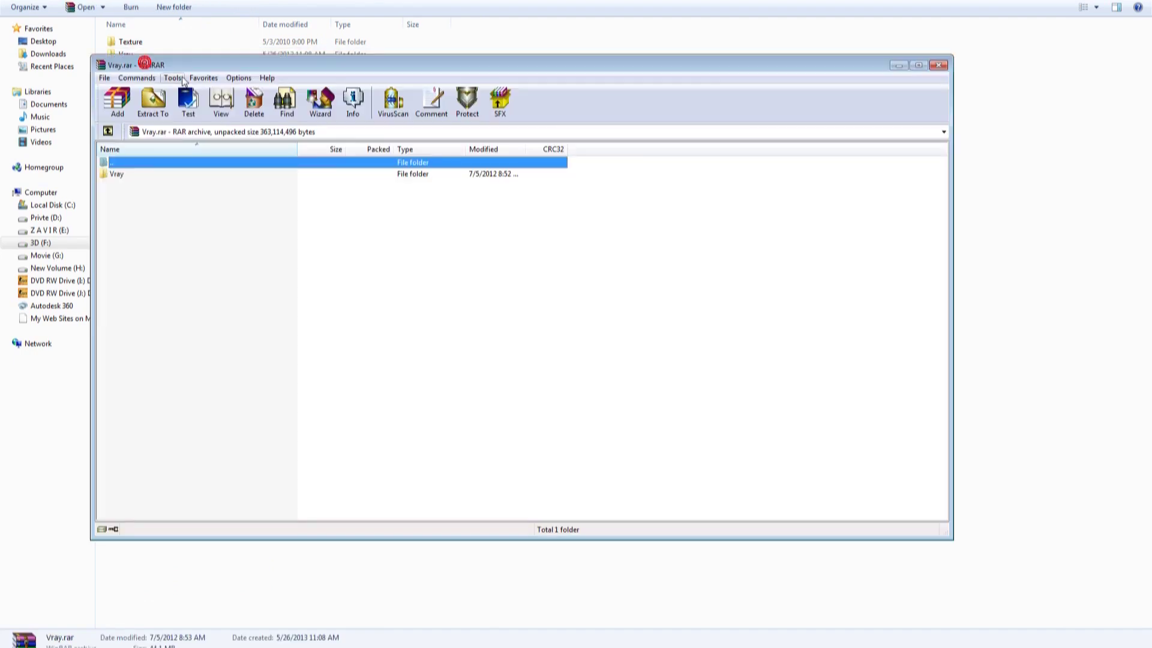
double_click(153, 175)
click(154, 185)
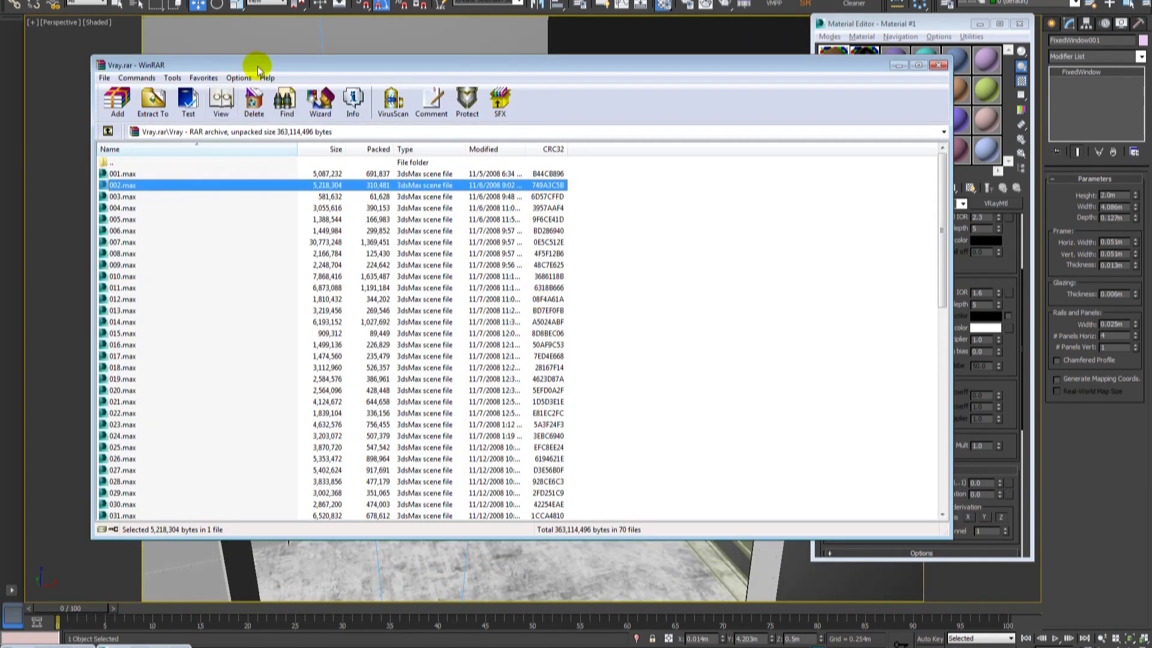
Drag 002.max from WinRAR into the viewport and merge it into the room scene.
drag(257, 63, 859, 146)
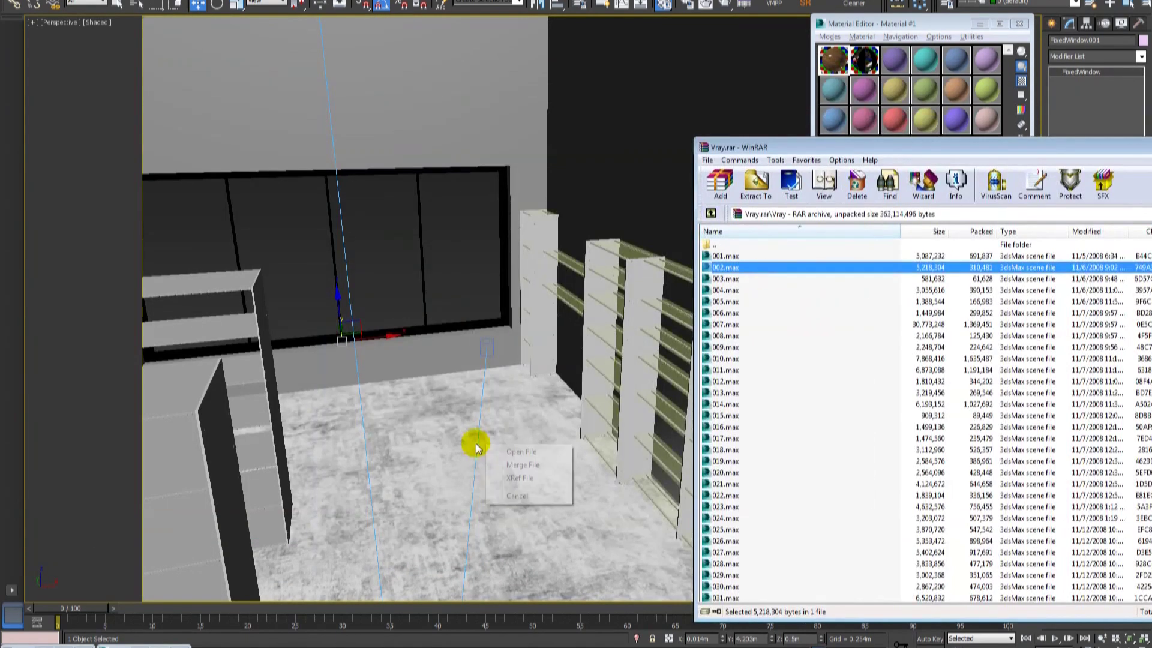
drag(762, 271, 480, 442)
click(514, 463)
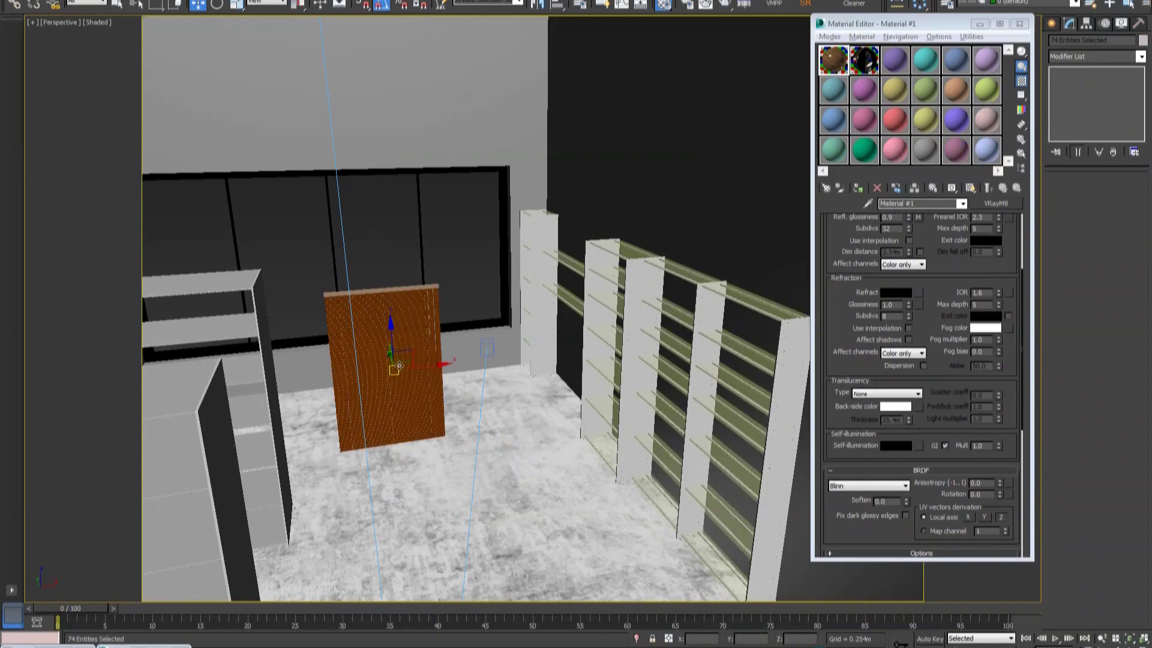
Rotate the merged blind to face the wall and raise it up to the window.
scroll(399, 366, down, 3)
click(364, 382)
key(z)
mouse_move(364, 381)
alt+middle_down()
mouse_move(404, 404)
mouse_move(470, 363)
alt+middle_up()
mouse_move(480, 354)
mouse_down()
mouse_move(414, 222)
mouse_move(414, 240)
mouse_move(453, 180)
mouse_move(444, 201)
mouse_up()
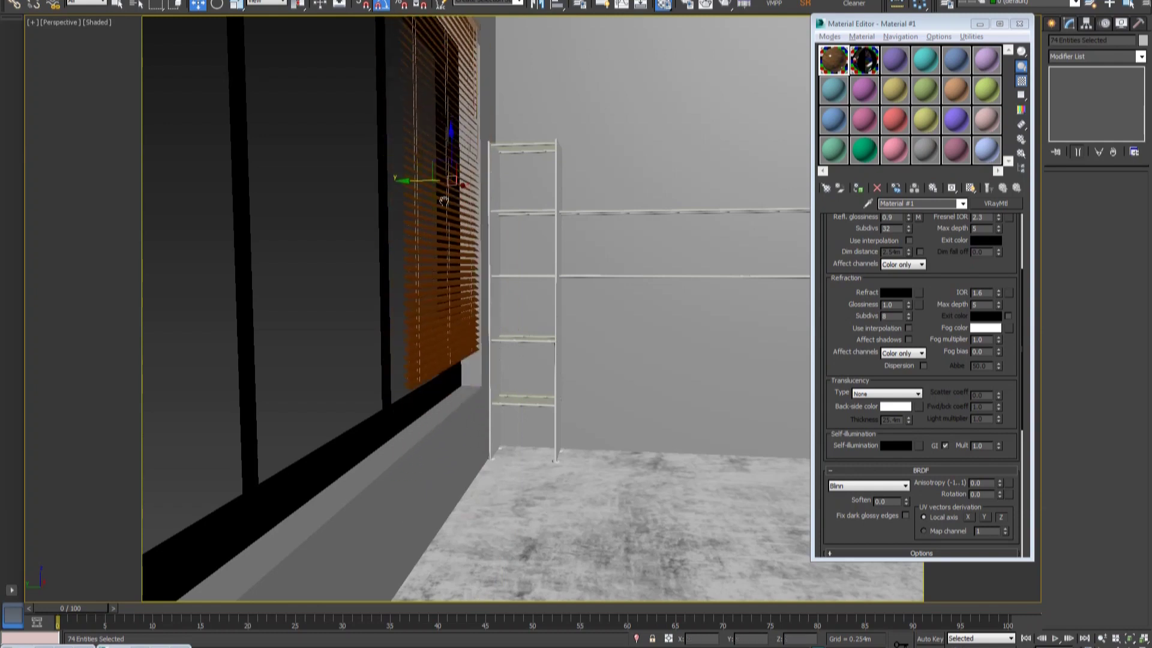
middle_drag(444, 201, 450, 384)
drag(455, 358, 428, 309)
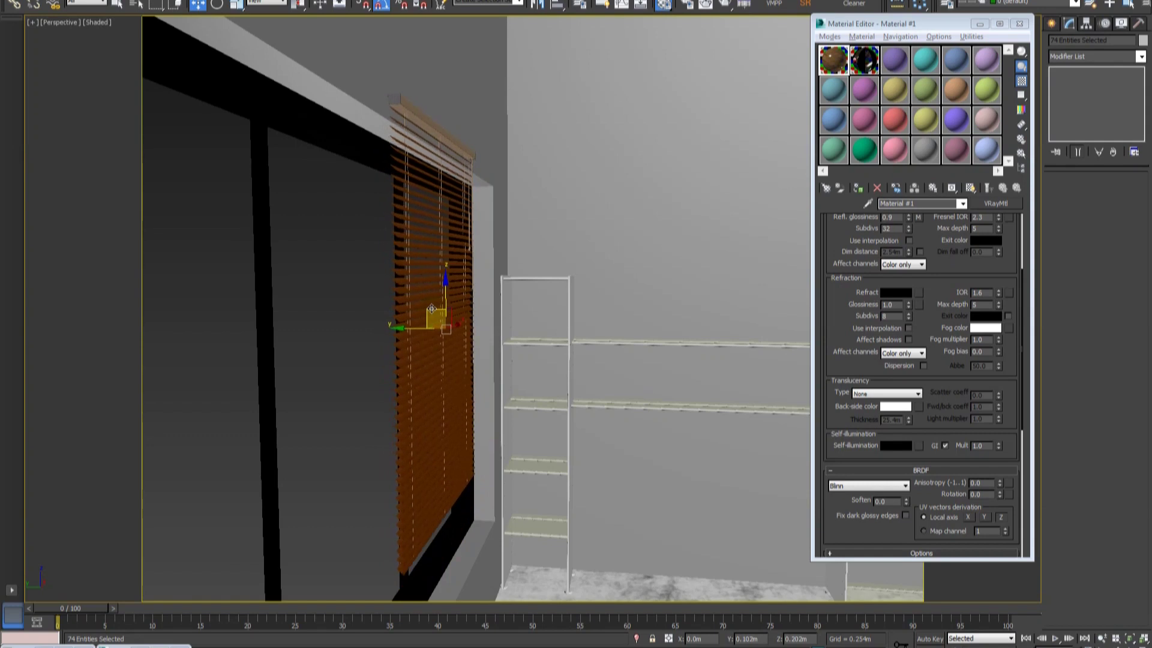
mouse_move(464, 325)
alt+middle_down()
mouse_move(441, 341)
mouse_move(475, 326)
mouse_move(441, 334)
mouse_move(471, 268)
mouse_move(458, 265)
mouse_move(488, 264)
mouse_move(459, 268)
mouse_move(480, 324)
mouse_move(490, 289)
mouse_move(481, 270)
mouse_move(466, 334)
mouse_move(463, 295)
mouse_move(457, 316)
mouse_move(503, 260)
mouse_move(501, 323)
alt+middle_up()
Move the blind down and right so it sits over the window opening.
scroll(501, 337, up, 3)
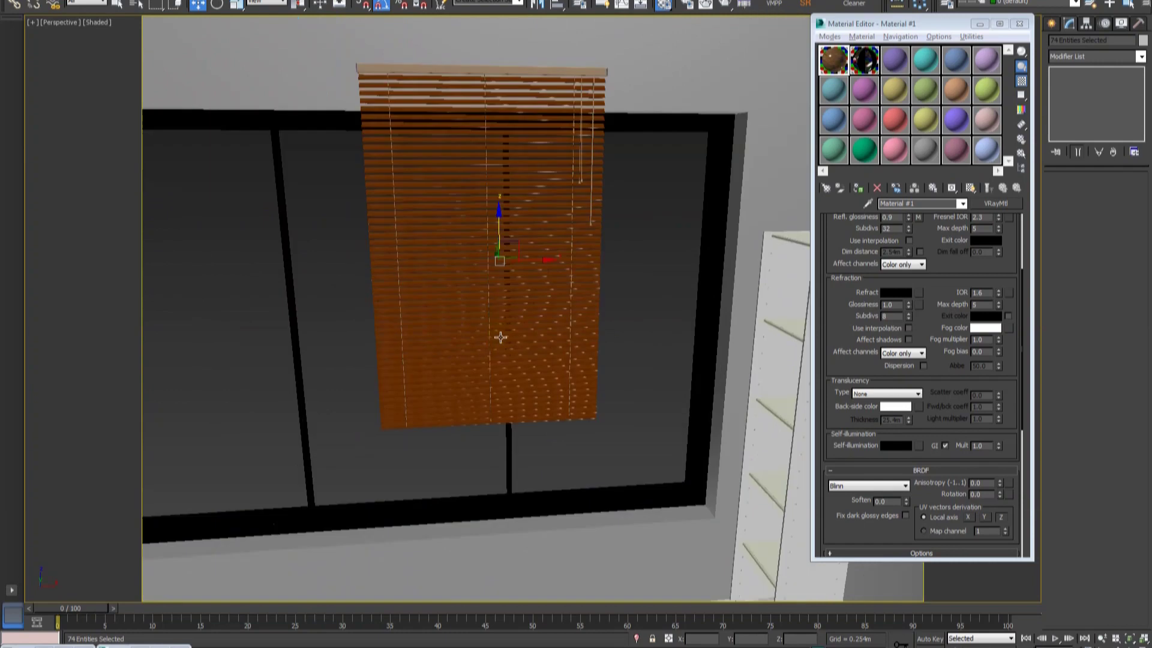
key(shift+z)
key(shift+y)
key(shift+z)
key(shift+z)
key(shift+z)
key(w)
drag(506, 237, 506, 259)
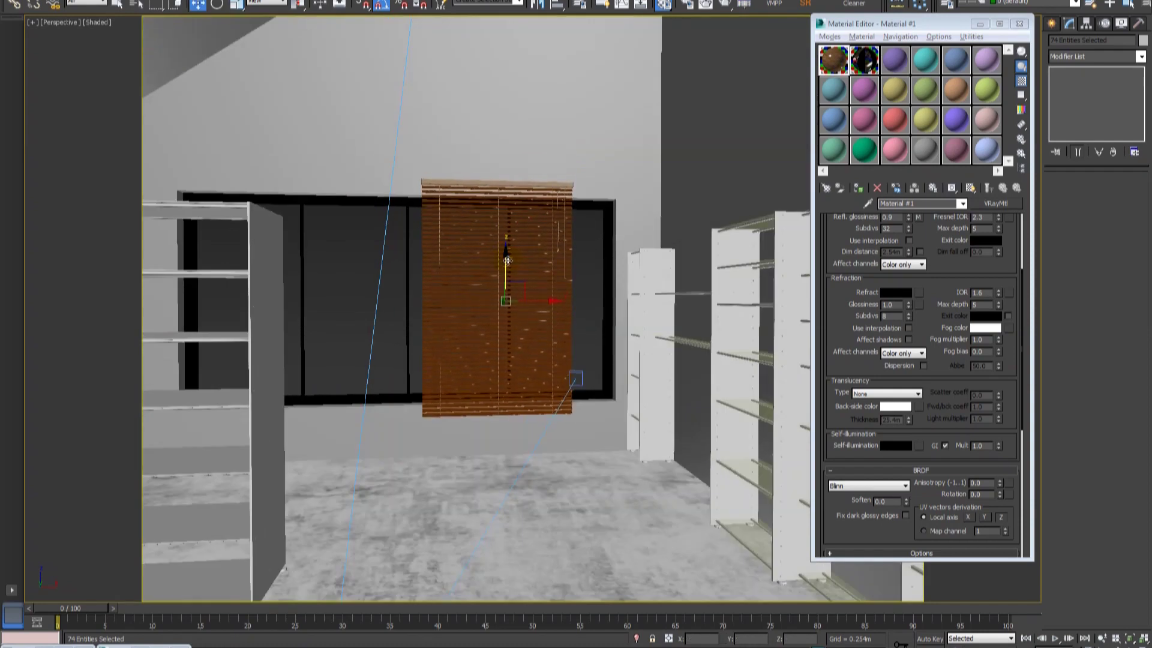
drag(543, 297, 601, 299)
Fine-tune the blind's sideways position and Shift-drag it to start an instanced copy.
alt+middle_drag(601, 298, 570, 298)
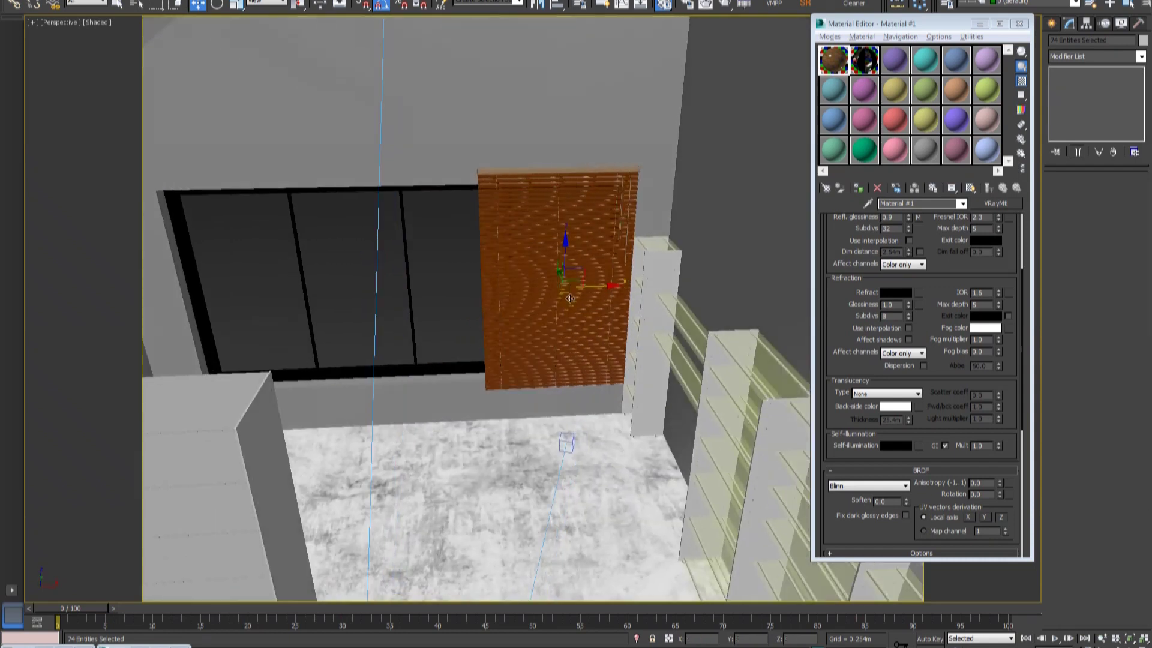
mouse_move(608, 284)
mouse_down()
mouse_move(618, 282)
mouse_move(549, 279)
mouse_move(679, 277)
mouse_move(451, 294)
mouse_up()
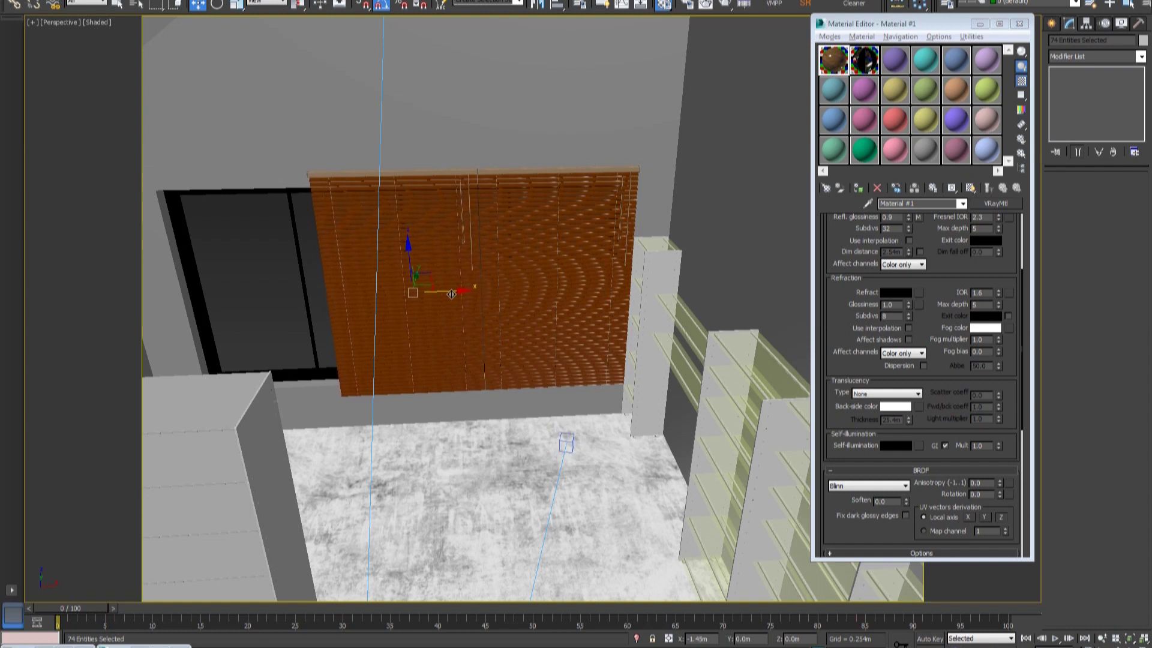
shift+drag(451, 294, 452, 294)
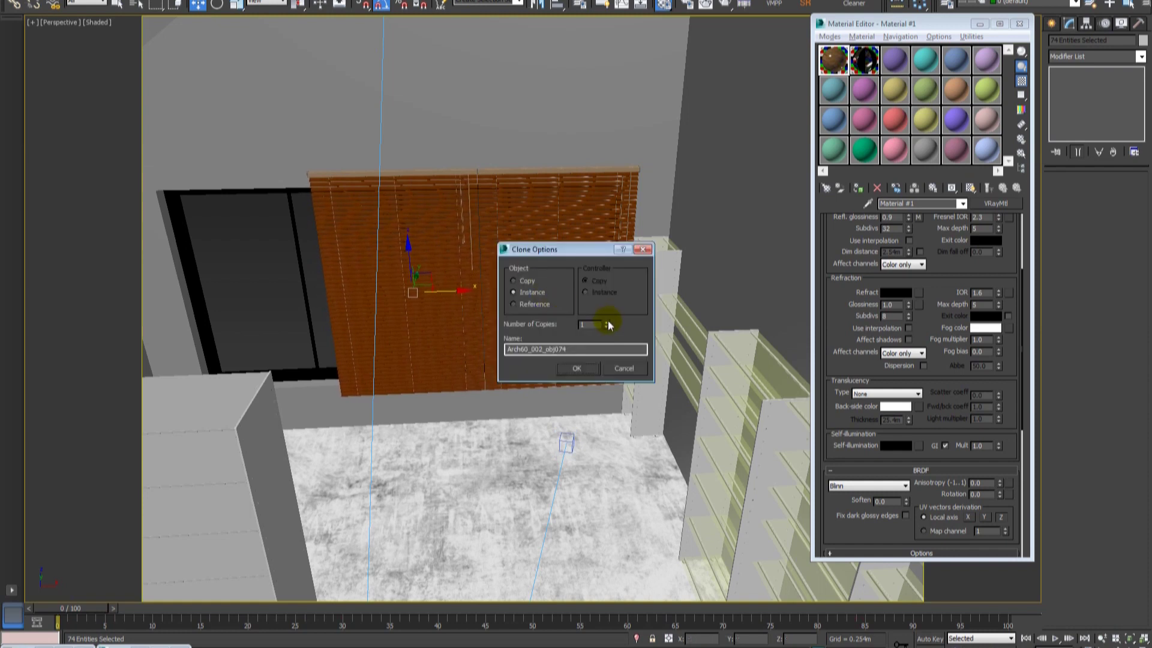
Confirm the instanced copy so two blinds hang side by side across the window.
click(594, 368)
scroll(510, 300, up, 3)
mouse_move(510, 300)
middle_down()
mouse_move(458, 285)
mouse_move(399, 301)
mouse_move(479, 304)
mouse_move(420, 281)
middle_up()
scroll(420, 306, up, 2)
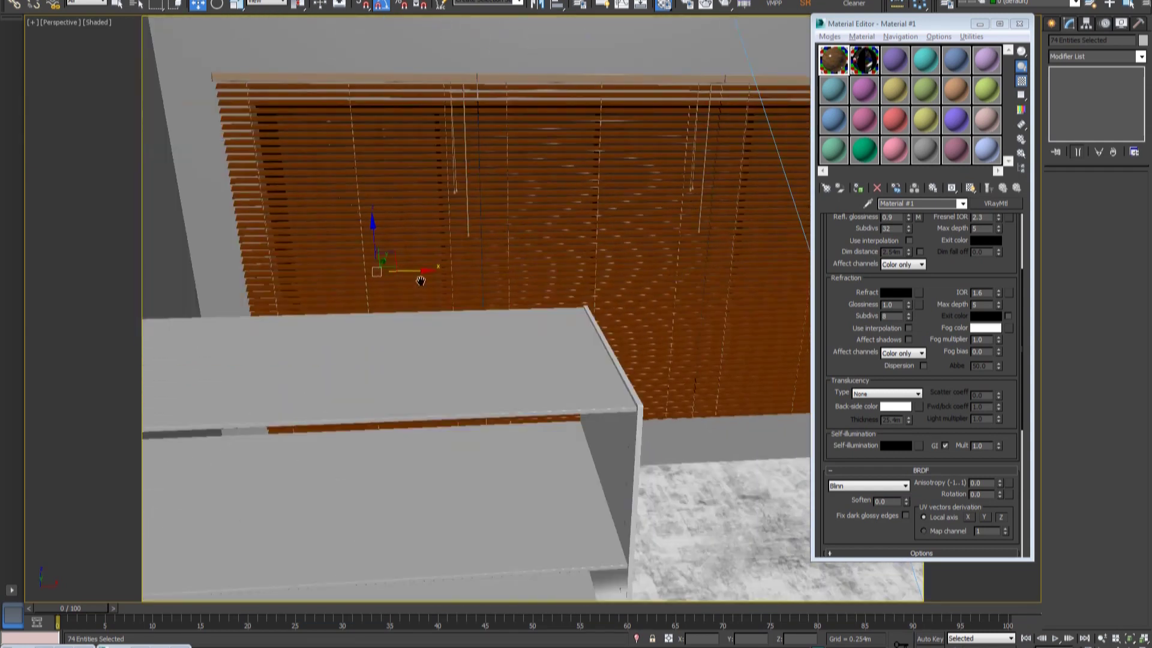
scroll(420, 281, up, 2)
In wireframe, select the left blind minus its cord and top rail, then select the top rail.
key(F3)
mouse_move(435, 455)
alt+middle_down()
mouse_move(411, 434)
mouse_move(438, 427)
alt+middle_up()
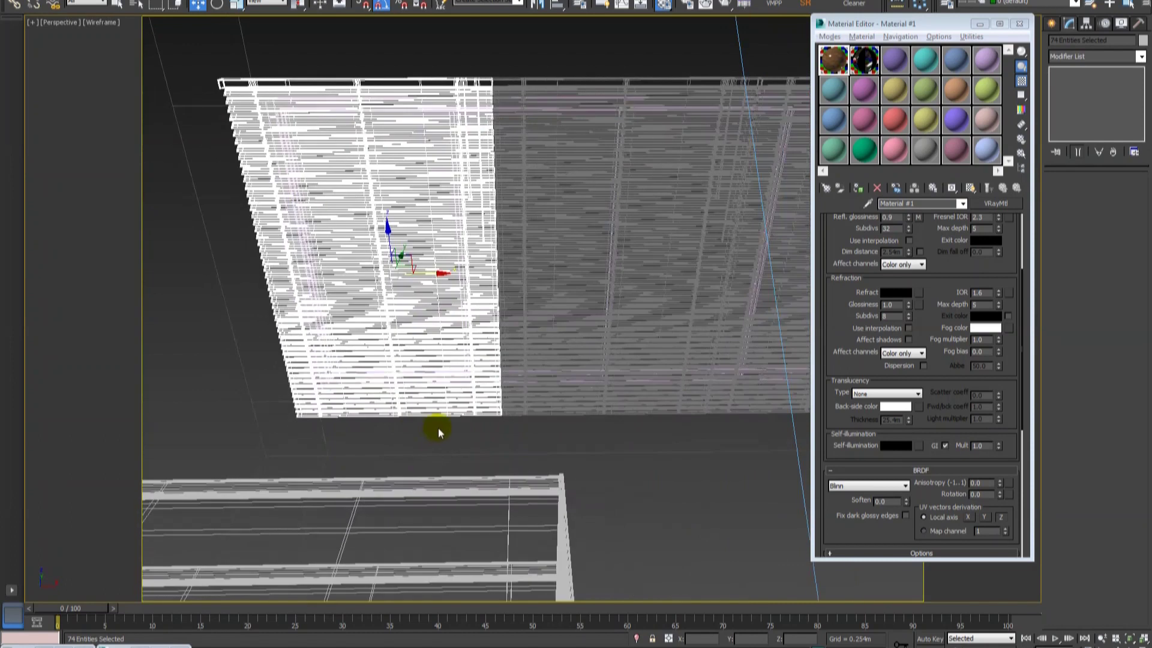
click(435, 427)
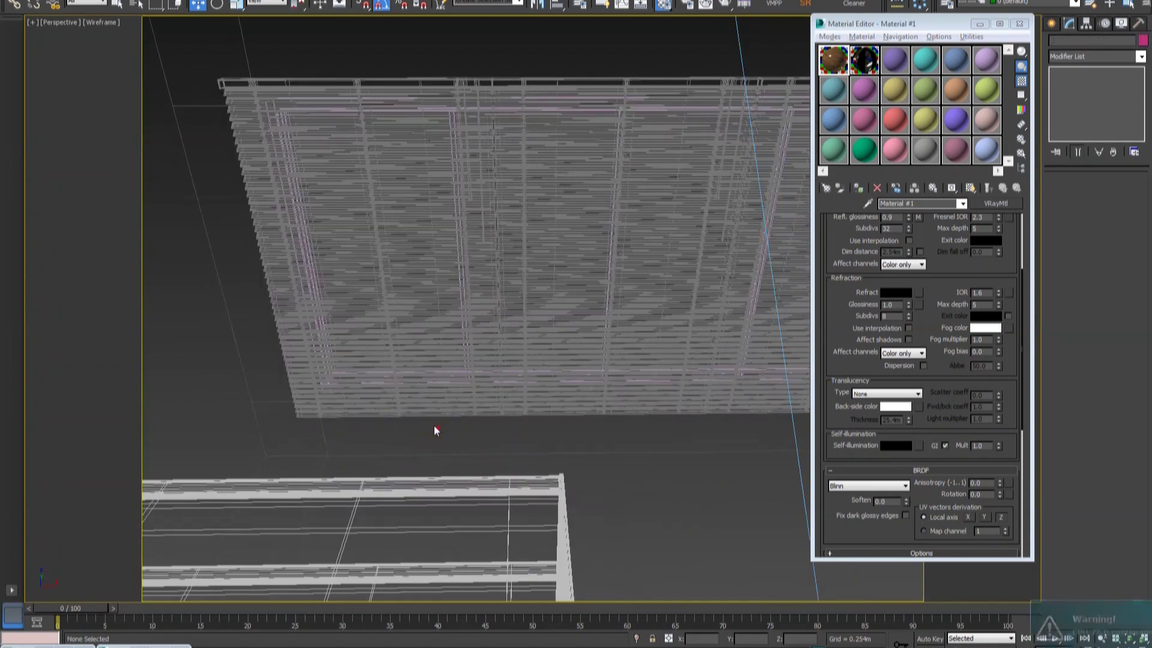
click(394, 90)
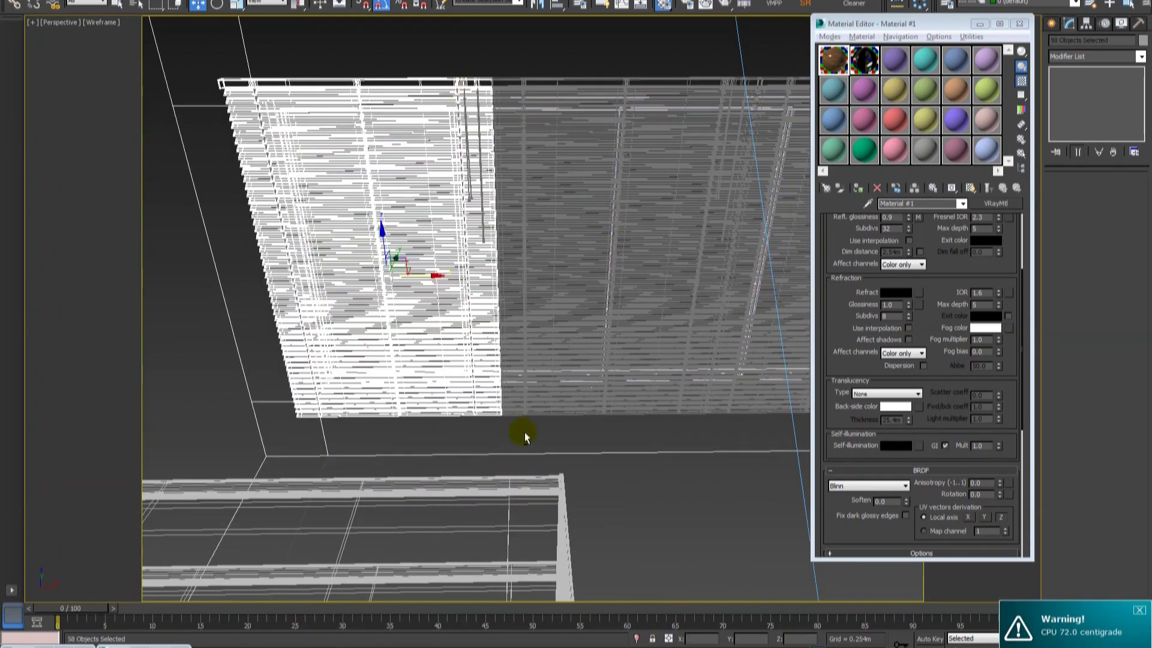
alt+drag(526, 178, 516, 42)
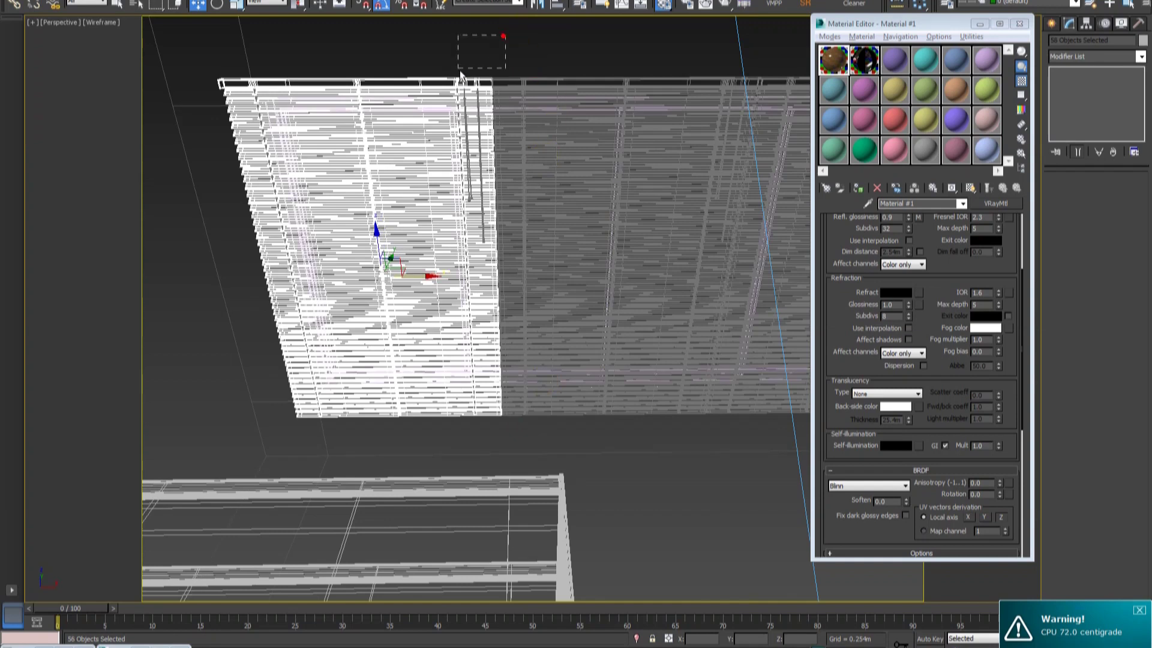
alt+drag(458, 85, 418, 83)
mouse_move(363, 199)
alt+middle_down()
mouse_move(534, 249)
mouse_move(454, 246)
mouse_move(496, 262)
alt+middle_up()
mouse_move(435, 237)
alt+middle_down()
mouse_move(461, 239)
mouse_move(454, 208)
alt+middle_up()
key(F3)
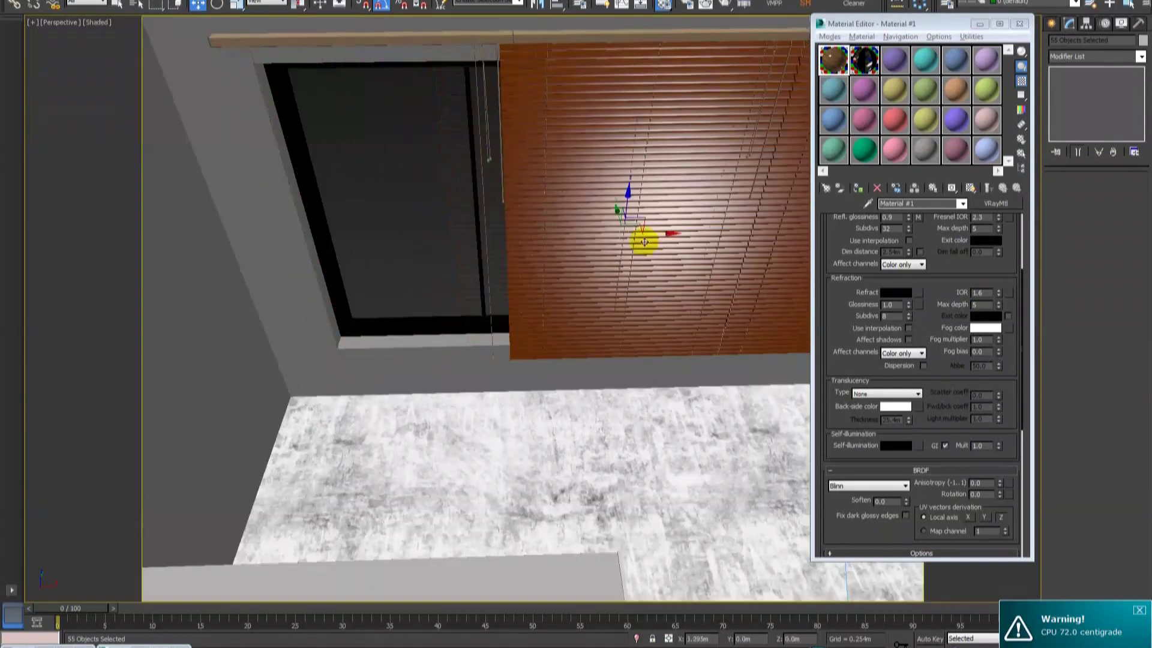
alt+middle_drag(450, 379, 486, 90)
click(481, 62)
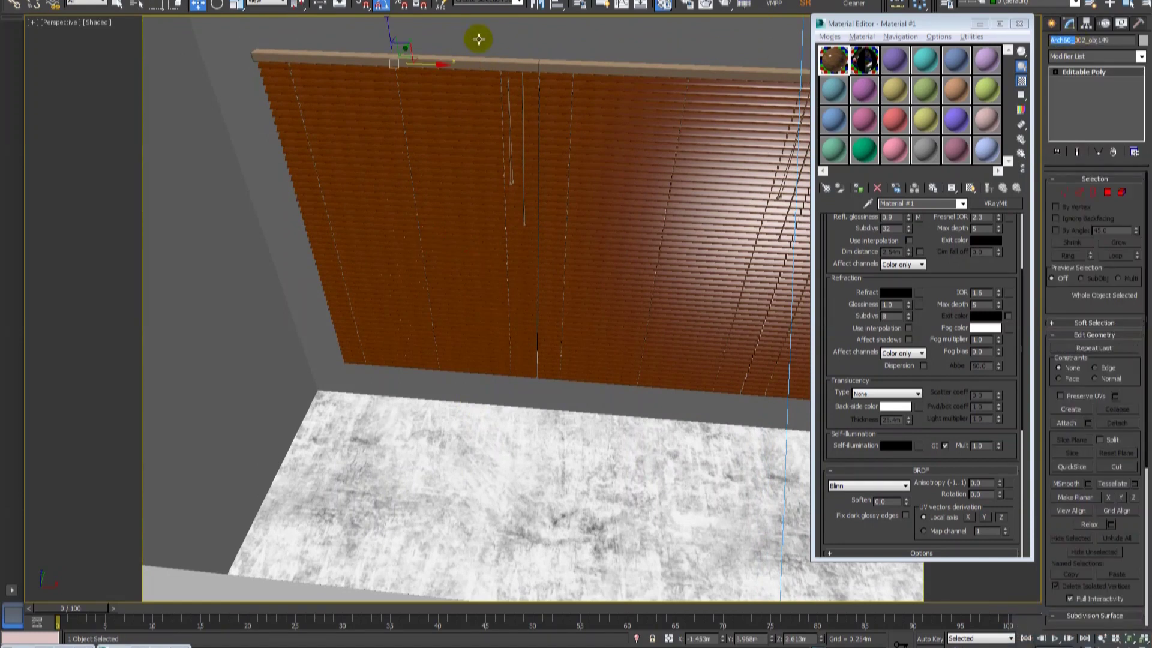
Frame all scene objects, then switch to the front view of the blinds.
key(h)
key(ctrl+a)
key(Return)
key(z)
click(592, 90)
key(f)
scroll(532, 229, down, 4)
click(558, 337)
click(545, 403)
Box-select the middle blind section and raise it, cancelling a trial vertical squash.
drag(549, 262, 560, 171)
drag(519, 273, 547, 233)
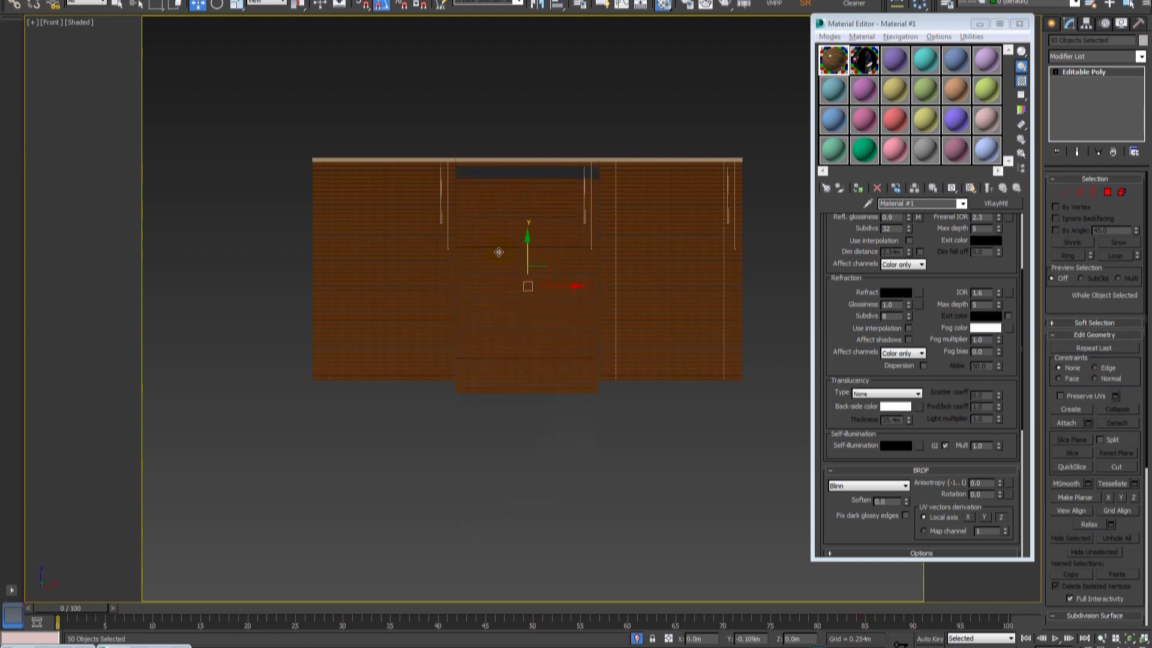
scroll(548, 232, up, 2)
scroll(548, 231, up, 2)
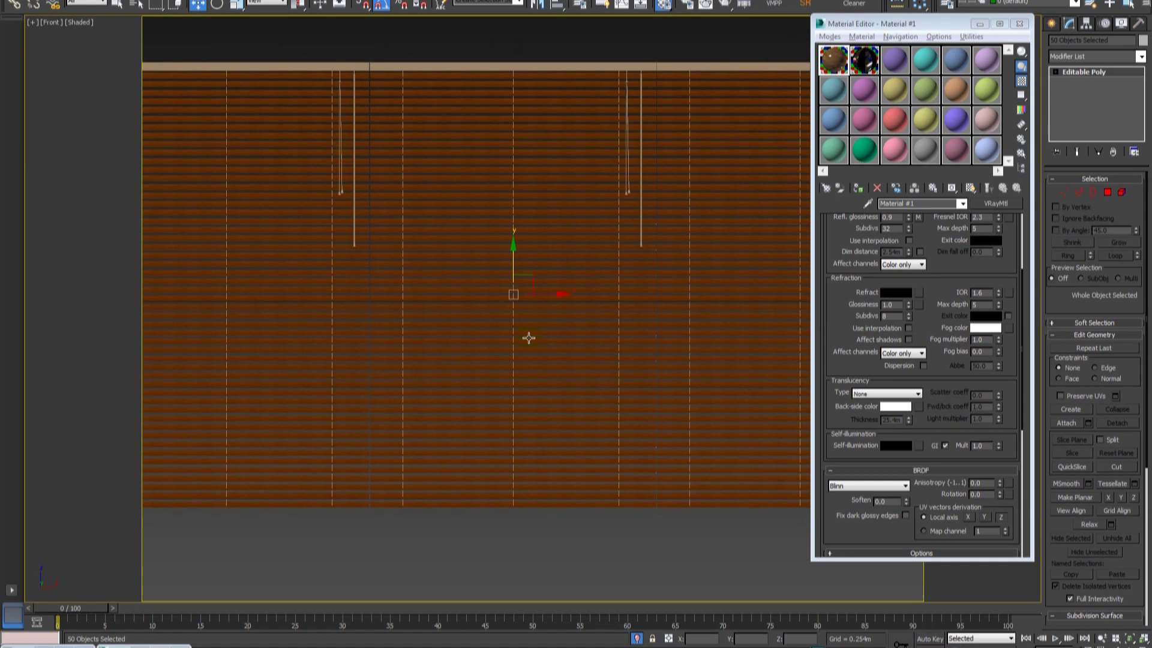
middle_drag(524, 278, 453, 299)
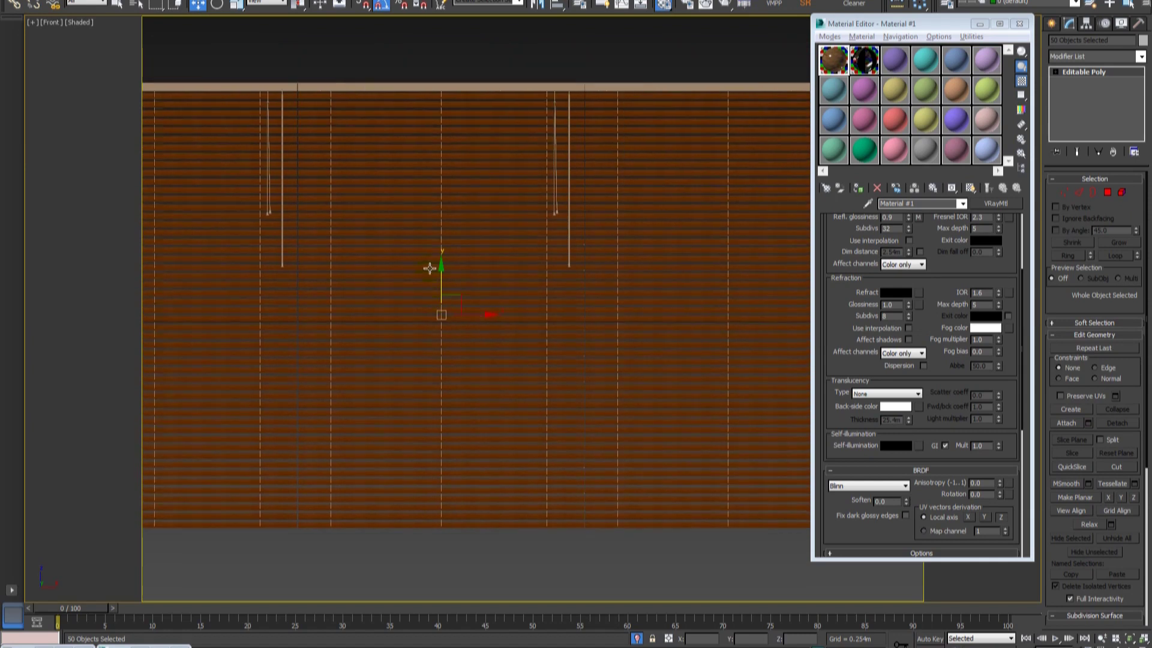
key(r)
drag(441, 264, 416, 438)
right_click(416, 437)
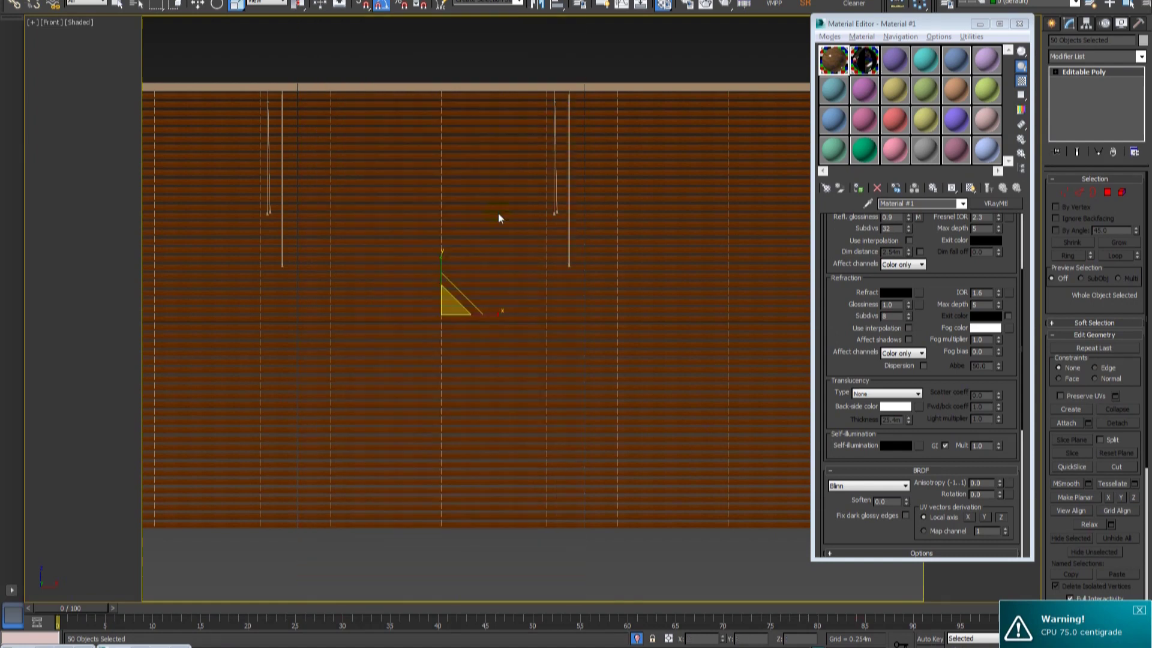
Delete the old middle slat section from the blinds.
scroll(483, 149, up, 2)
scroll(475, 201, up, 3)
scroll(473, 213, up, 1)
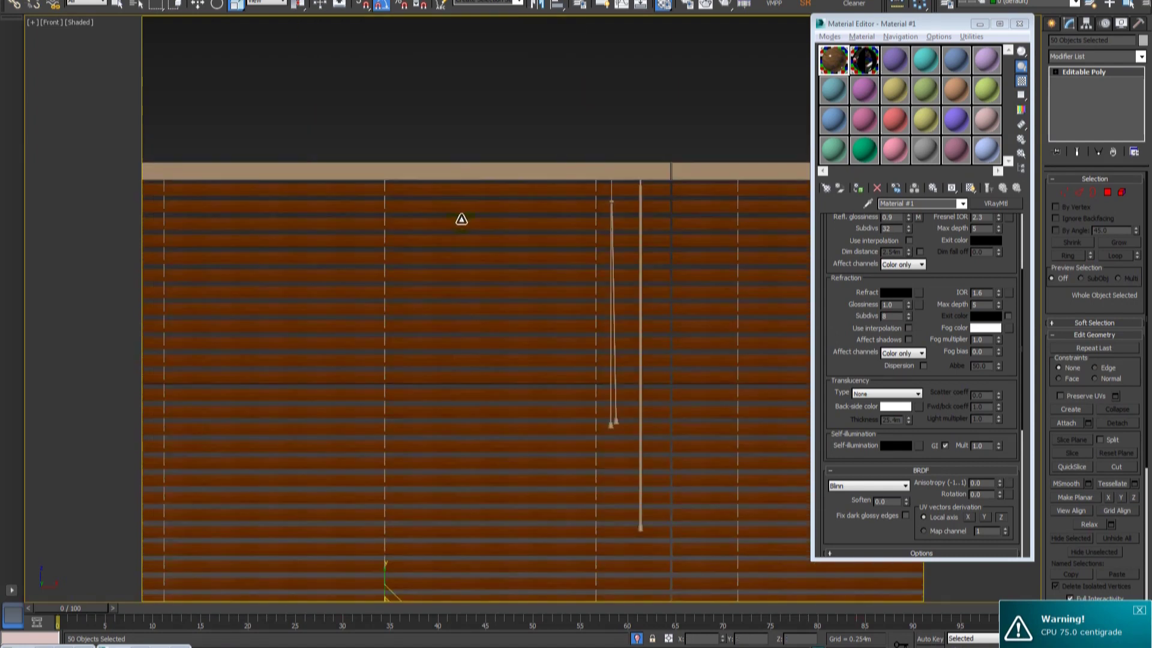
scroll(468, 211, down, 1)
scroll(458, 163, down, 2)
scroll(472, 243, down, 4)
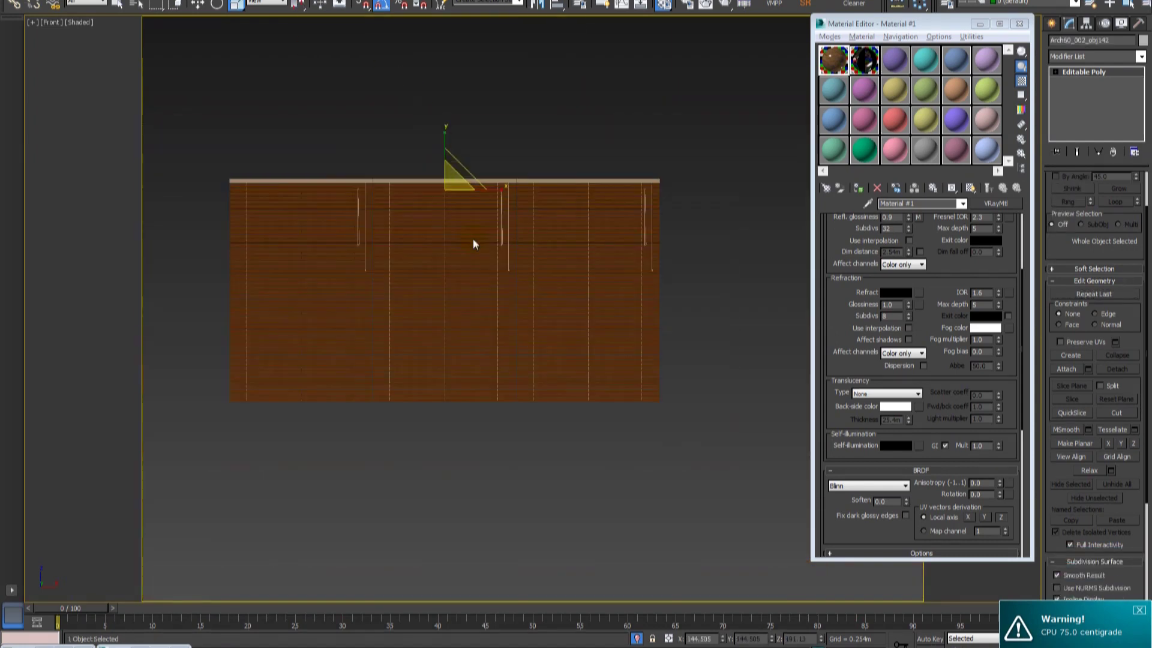
click(479, 176)
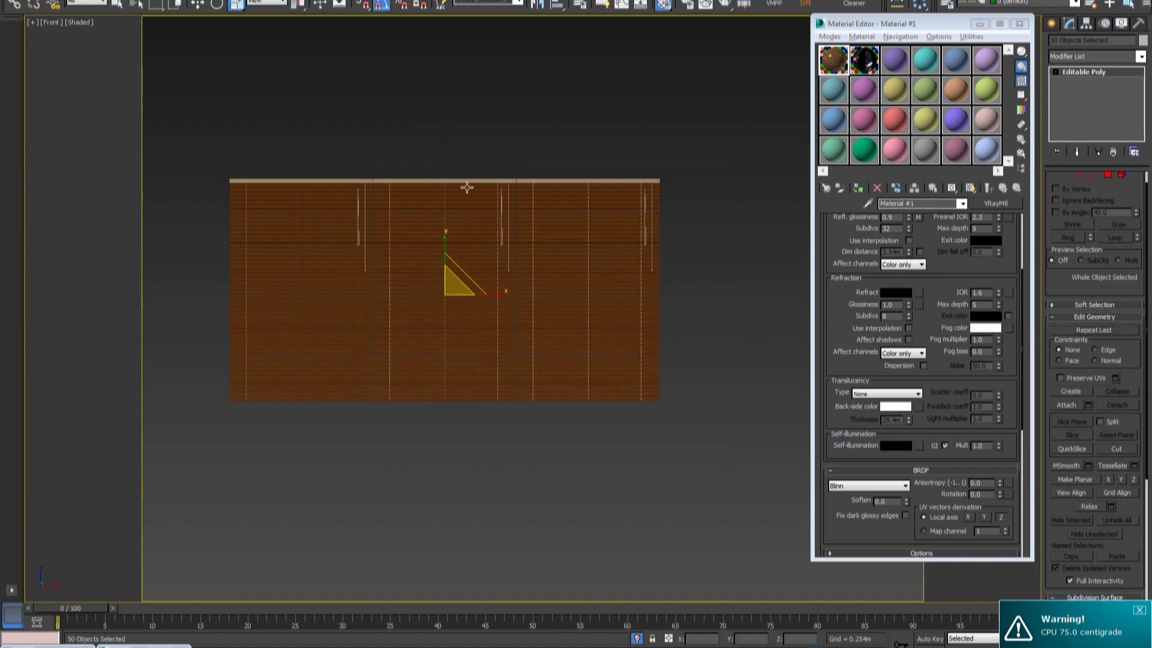
key(Delete)
Select the single slat atop the gap and show its Array settings with Preview on.
click(466, 187)
scroll(467, 196, up, 2)
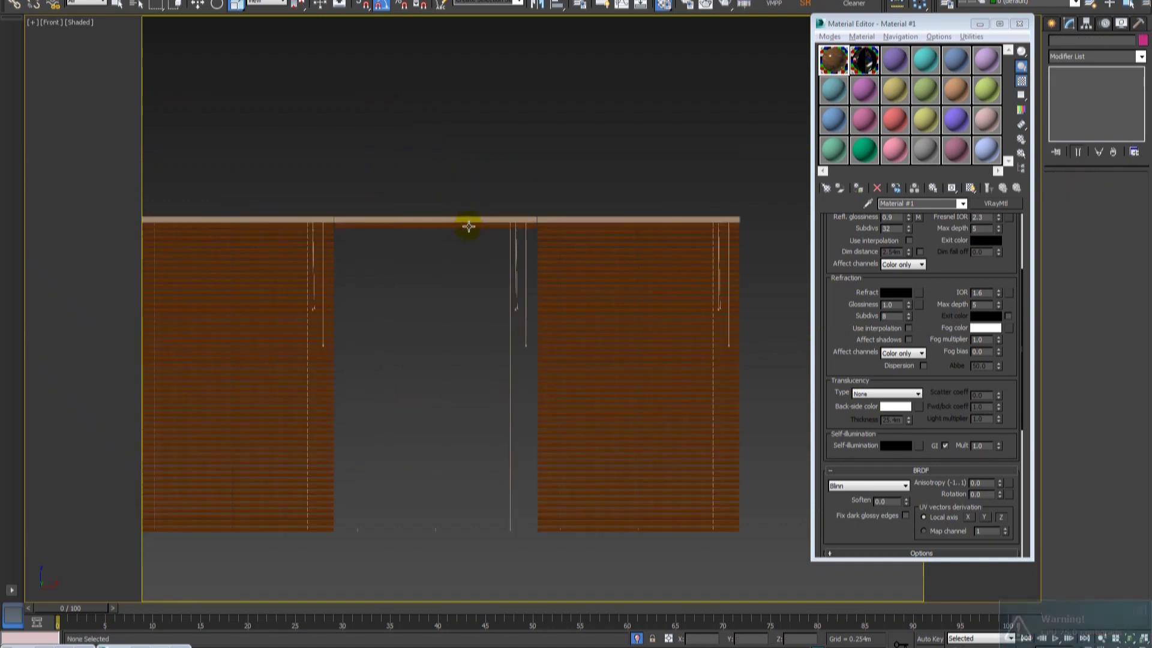
scroll(465, 230, up, 2)
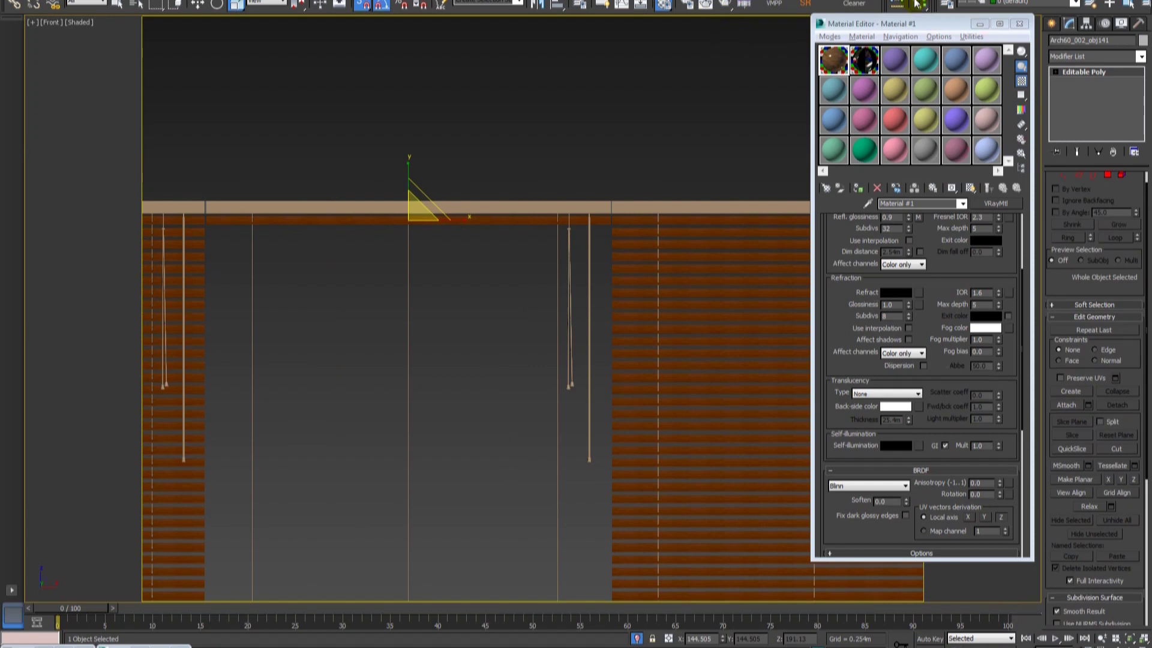
click(918, 5)
click(699, 359)
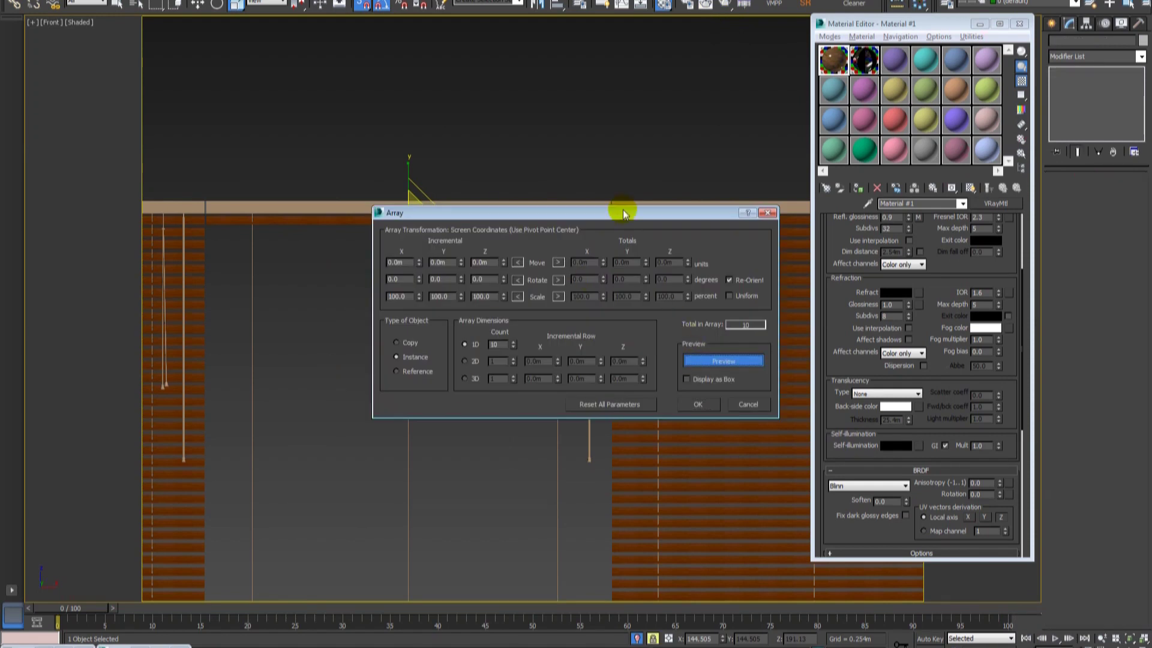
Try a -0.05 m Y spacing and raise the array count to 41.
drag(623, 213, 750, 268)
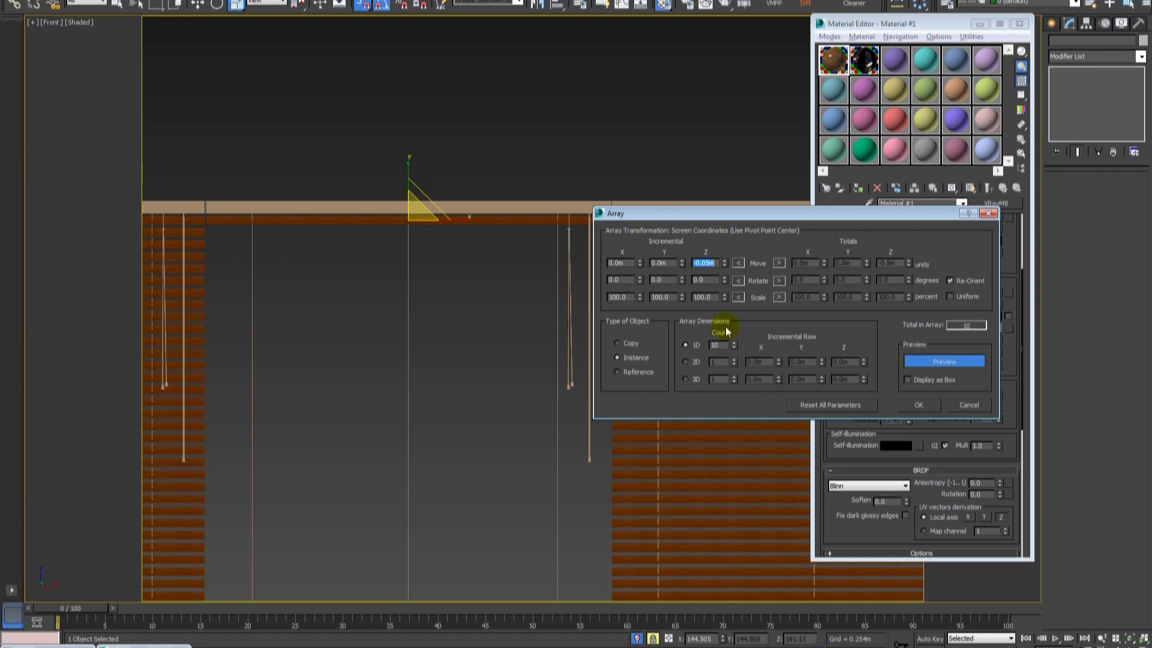
drag(682, 266, 670, 264)
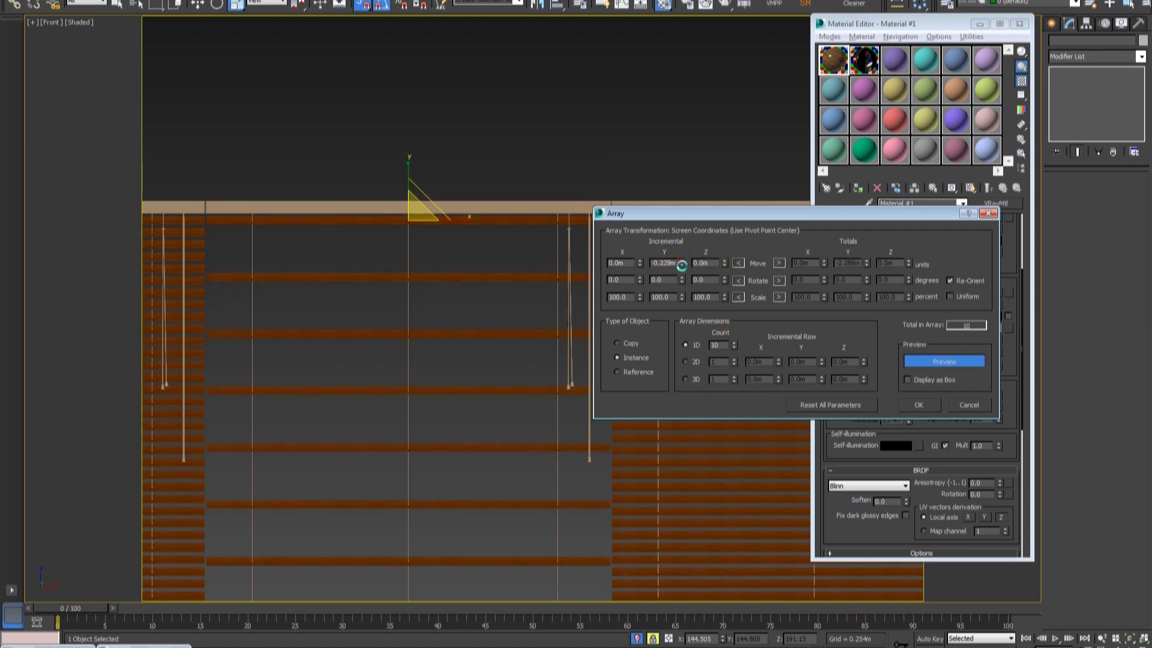
text(.05)
key(Return)
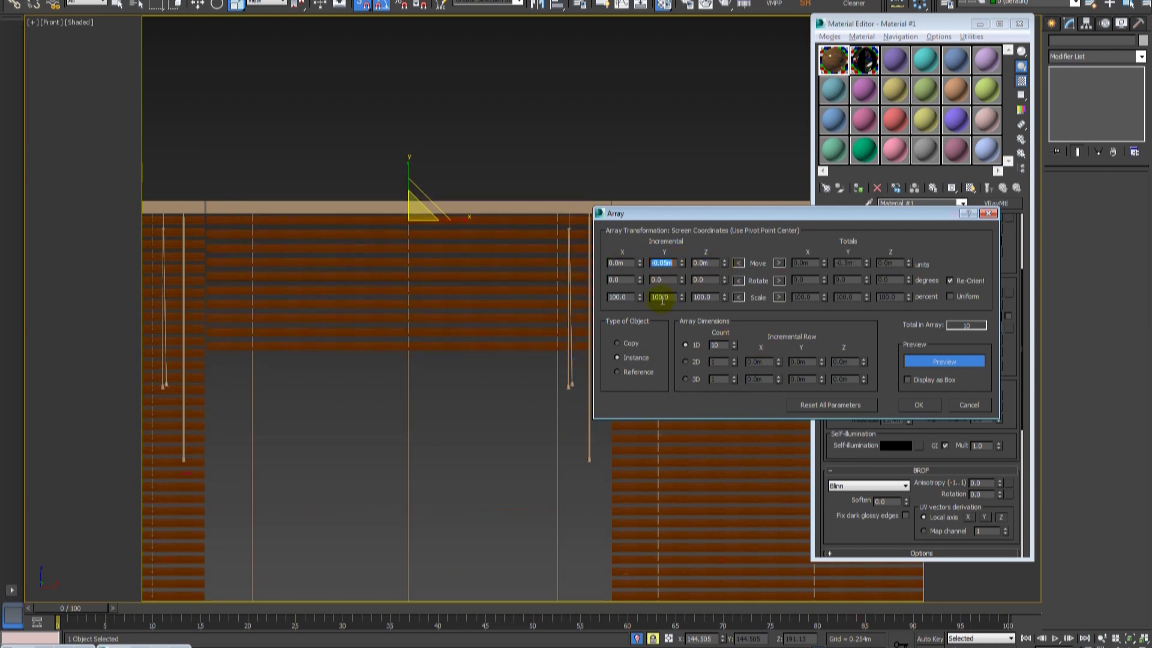
drag(734, 346, 740, 325)
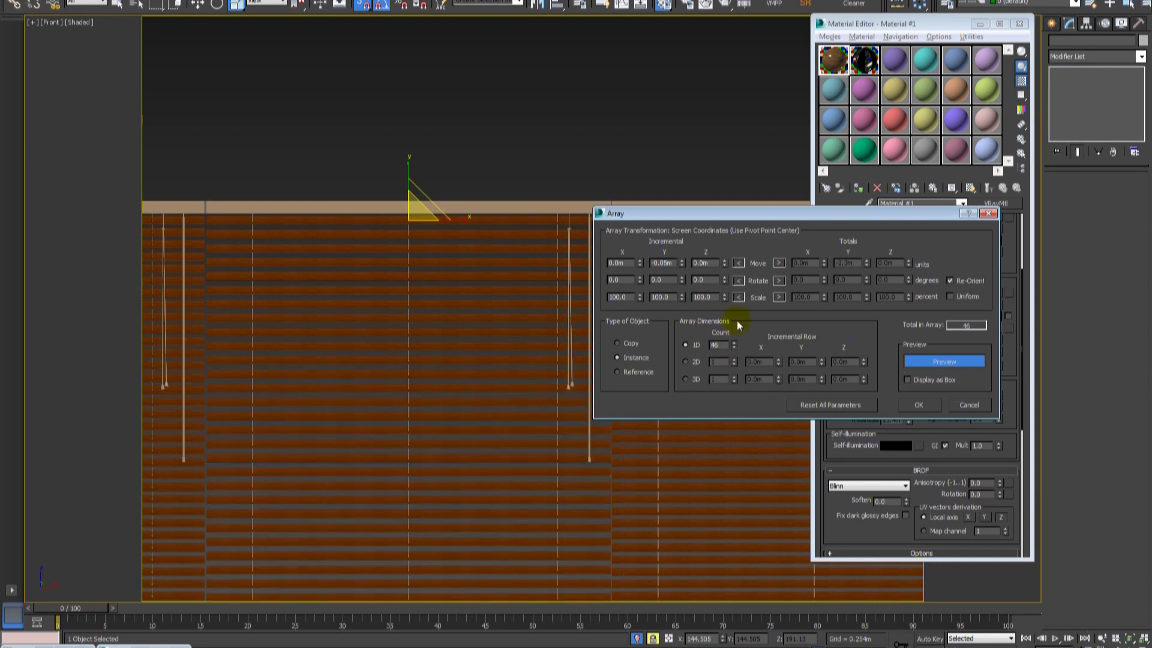
scroll(405, 261, down, 2)
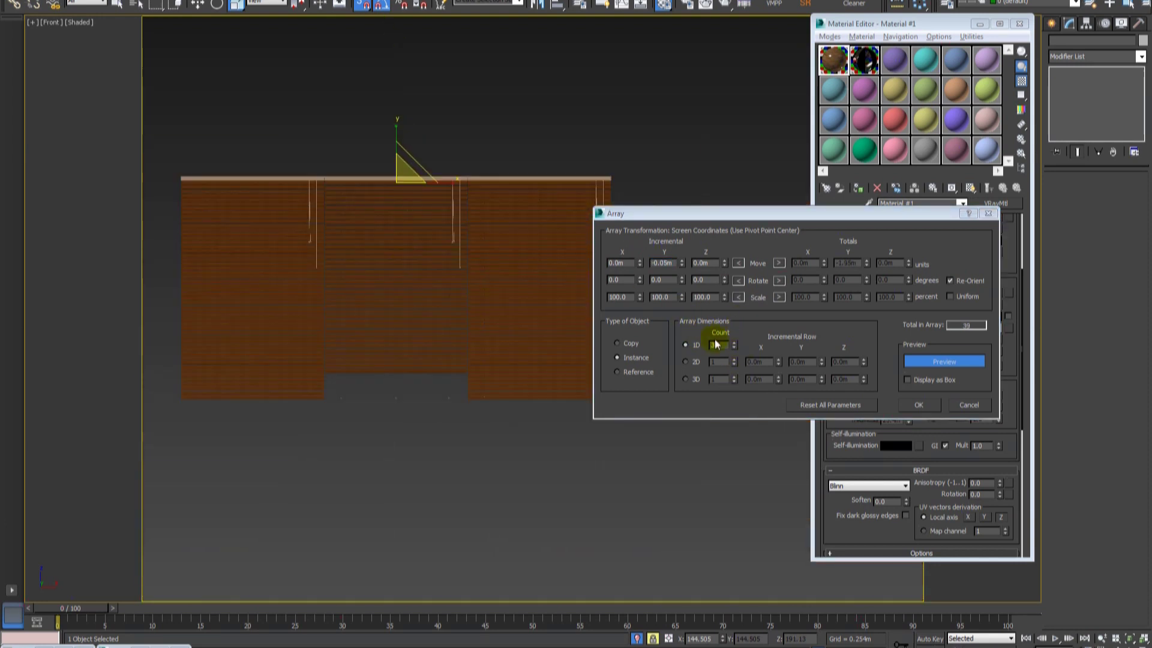
click(735, 341)
click(736, 342)
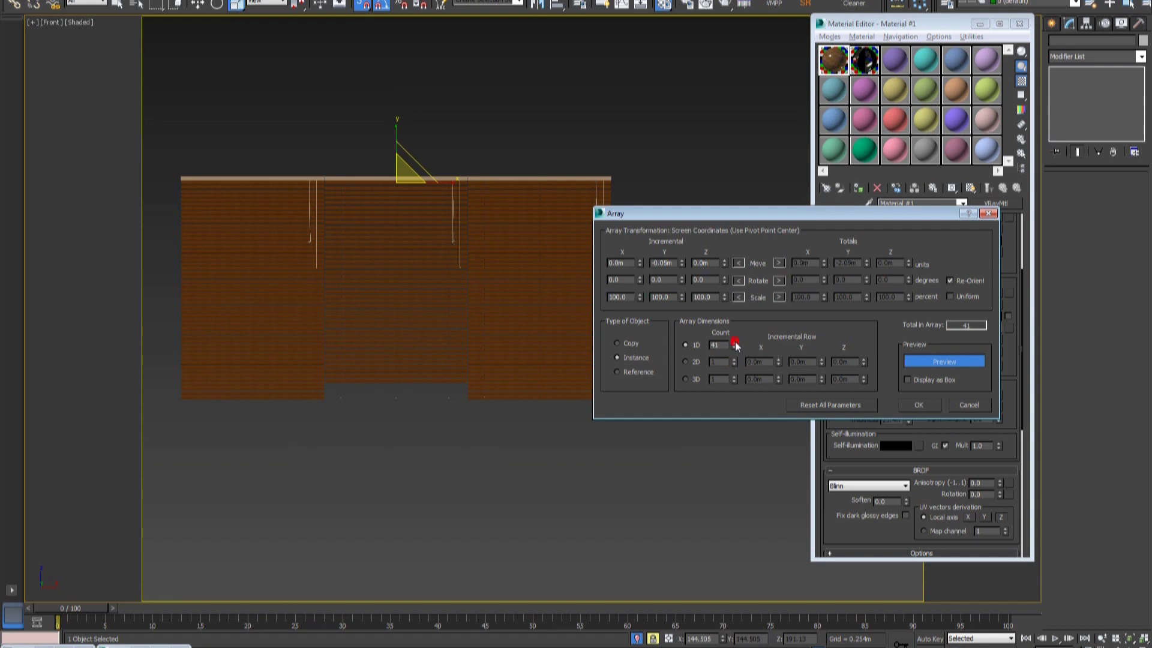
Tighten the trial Y spacing to -0.025 m, then -0.015 m.
mouse_move(682, 264)
mouse_down()
mouse_move(684, 281)
mouse_move(683, 264)
mouse_up()
mouse_move(361, 193)
middle_down()
mouse_move(384, 245)
mouse_move(360, 283)
mouse_move(442, 277)
mouse_move(390, 226)
mouse_move(395, 239)
mouse_move(360, 228)
middle_up()
key(p)
scroll(470, 283, up, 3)
scroll(388, 283, down, 3)
scroll(390, 281, down, 2)
double_click(666, 262)
text(-0.015)
key(Return)
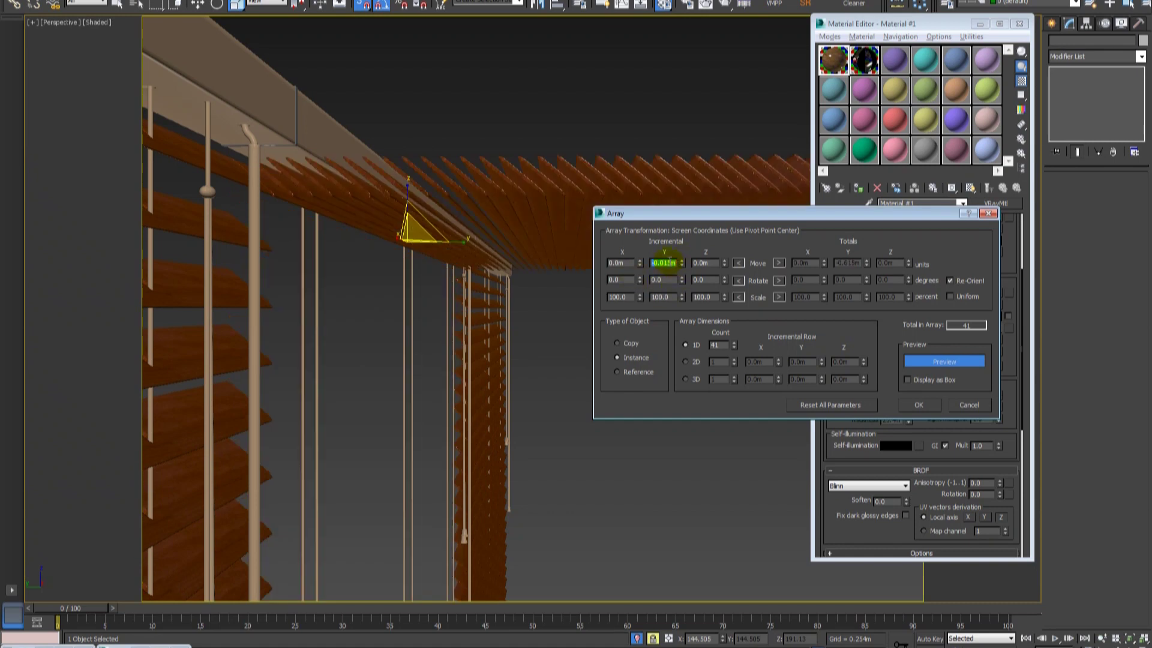
Zero the Y spacing, use -0.015 m Z spacing, and create the 41-instance array.
text(0)
key(Return)
text(15)
key(Return)
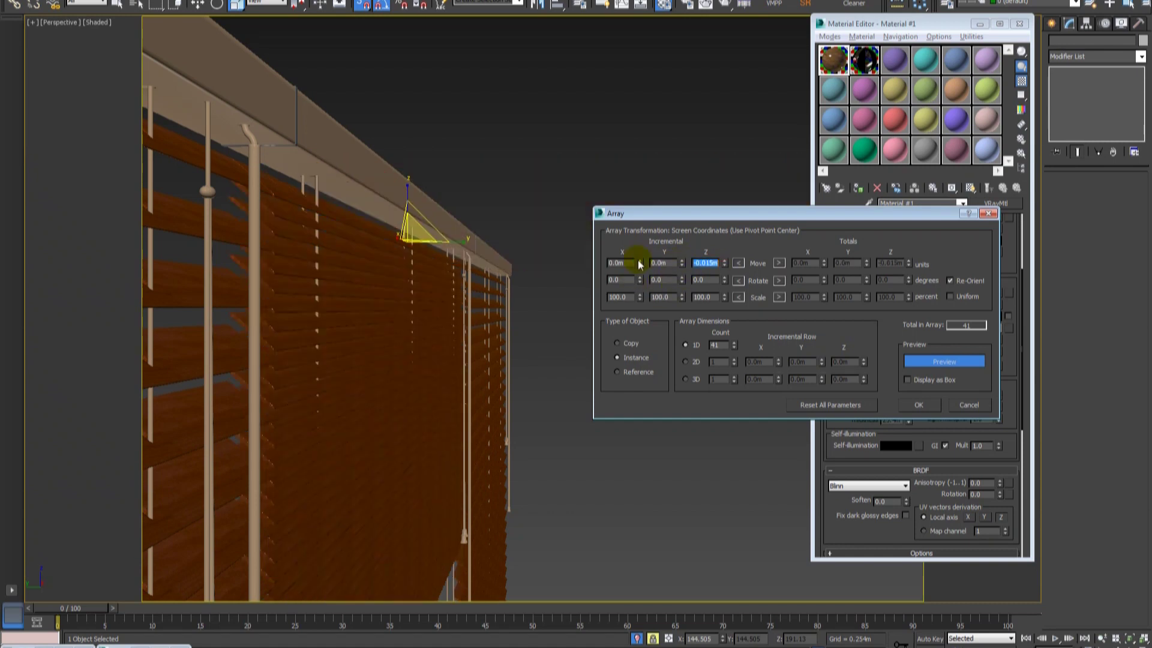
mouse_move(420, 294)
alt+middle_down()
mouse_move(394, 230)
mouse_move(387, 251)
alt+middle_up()
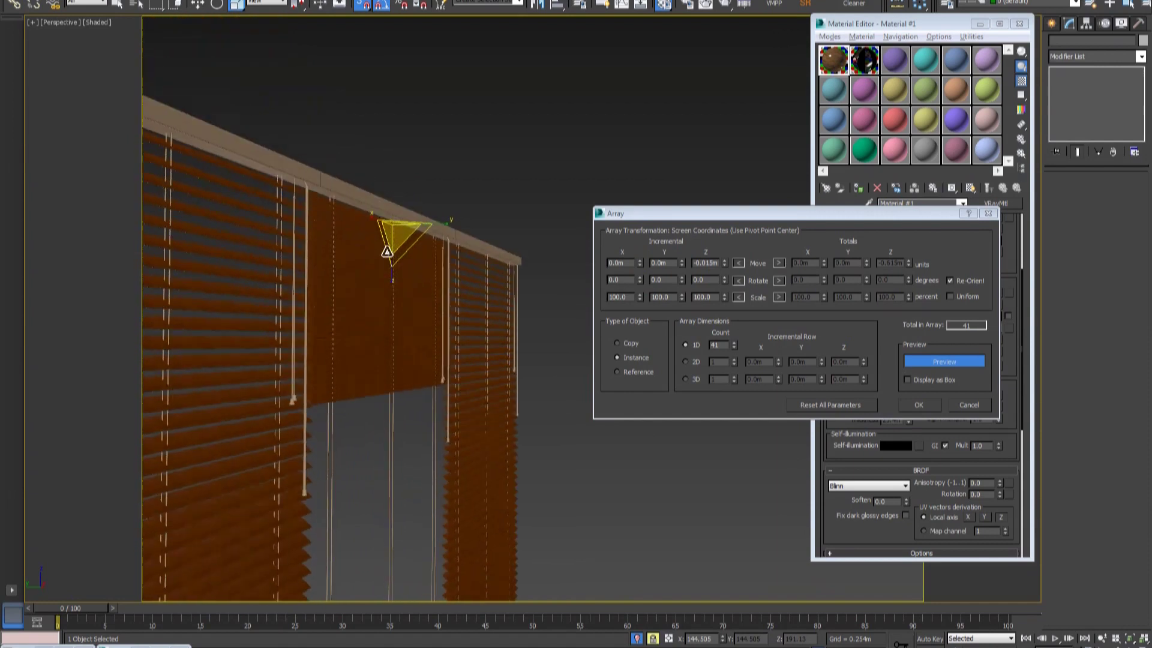
click(905, 404)
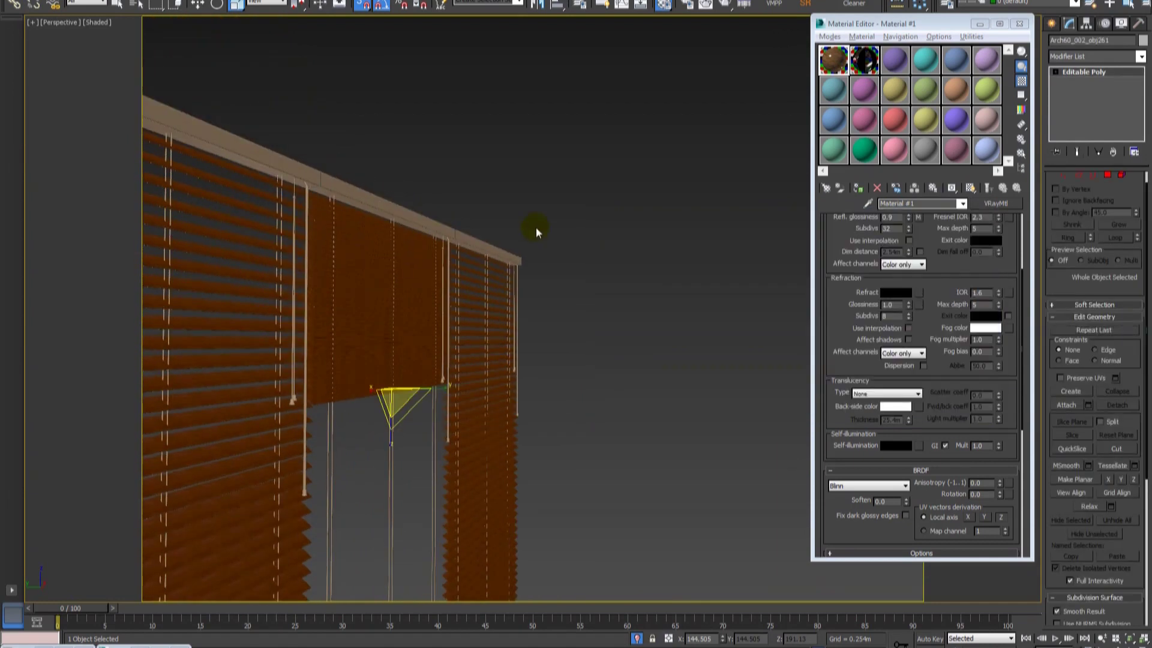
Select the left blind's 51 slats and shift them toward the right.
scroll(522, 270, down, 3)
alt+middle_drag(511, 314, 499, 314)
scroll(419, 265, up, 3)
scroll(394, 257, up, 2)
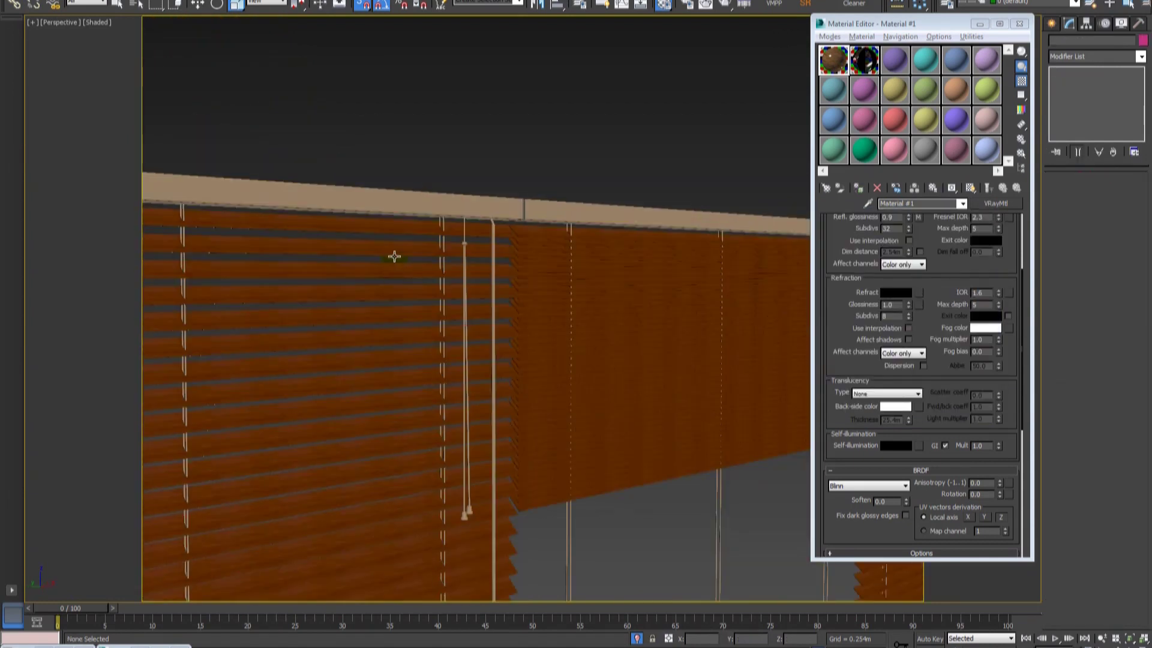
click(398, 277)
scroll(397, 276, down, 5)
alt+middle_drag(399, 283, 380, 187)
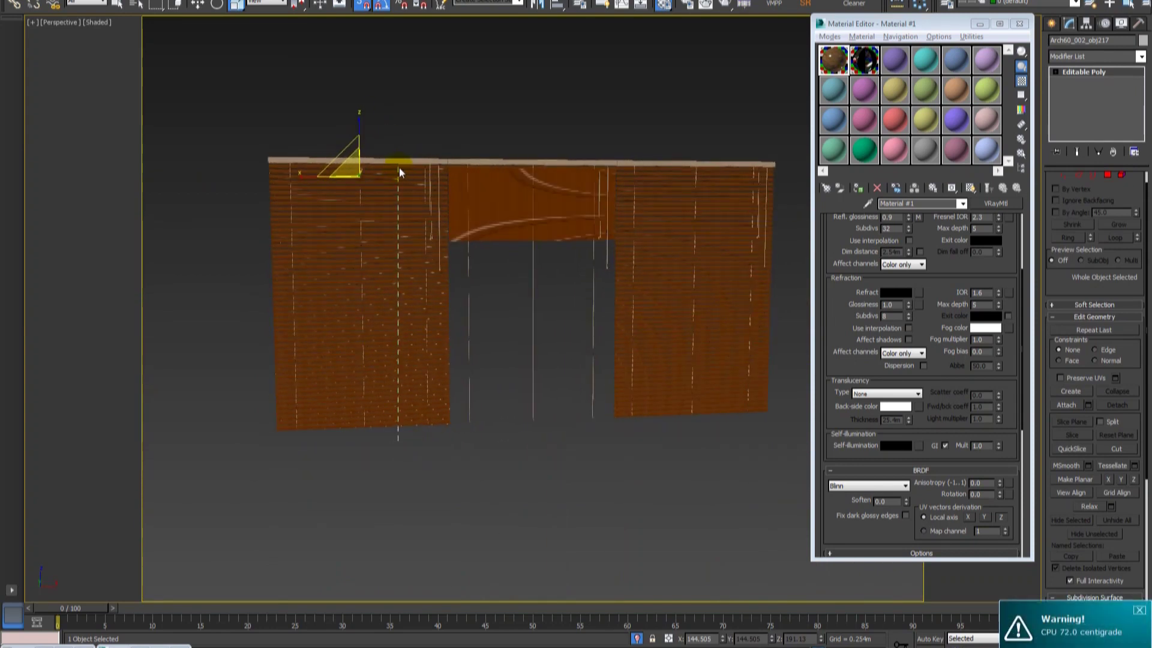
click(393, 190)
key(w)
mouse_move(378, 293)
mouse_down()
mouse_move(338, 306)
mouse_move(472, 304)
mouse_up()
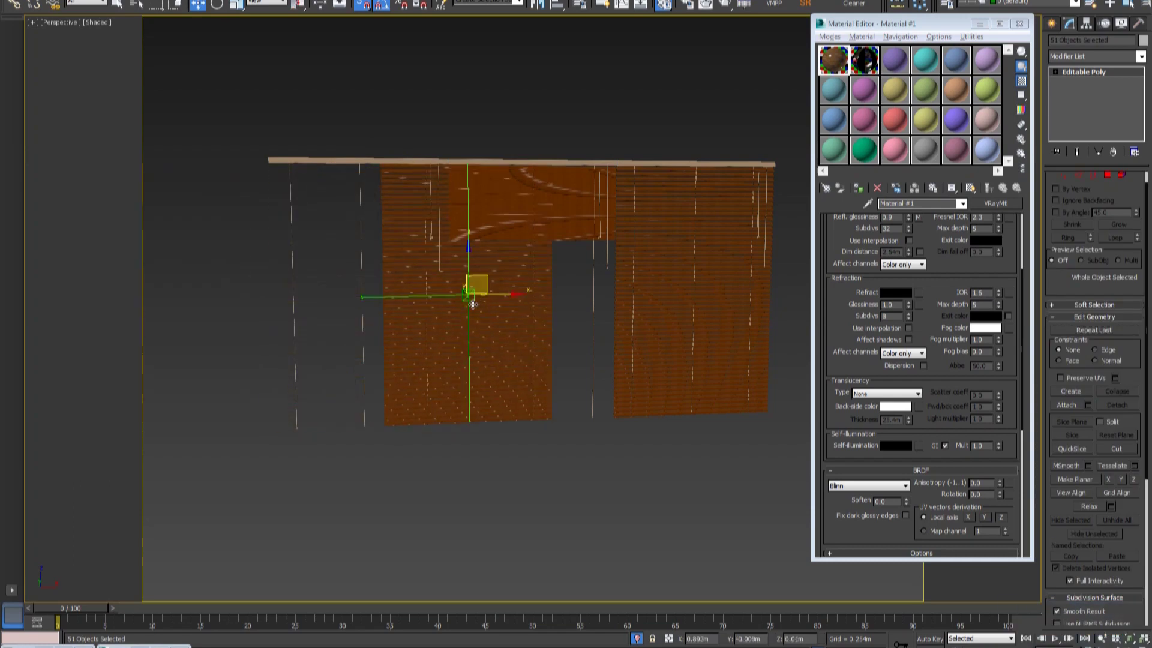
Switch to rotation and set the slats' rotation centre to pivot centre.
scroll(340, 318, up, 3)
alt+middle_drag(340, 318, 475, 345)
key(e)
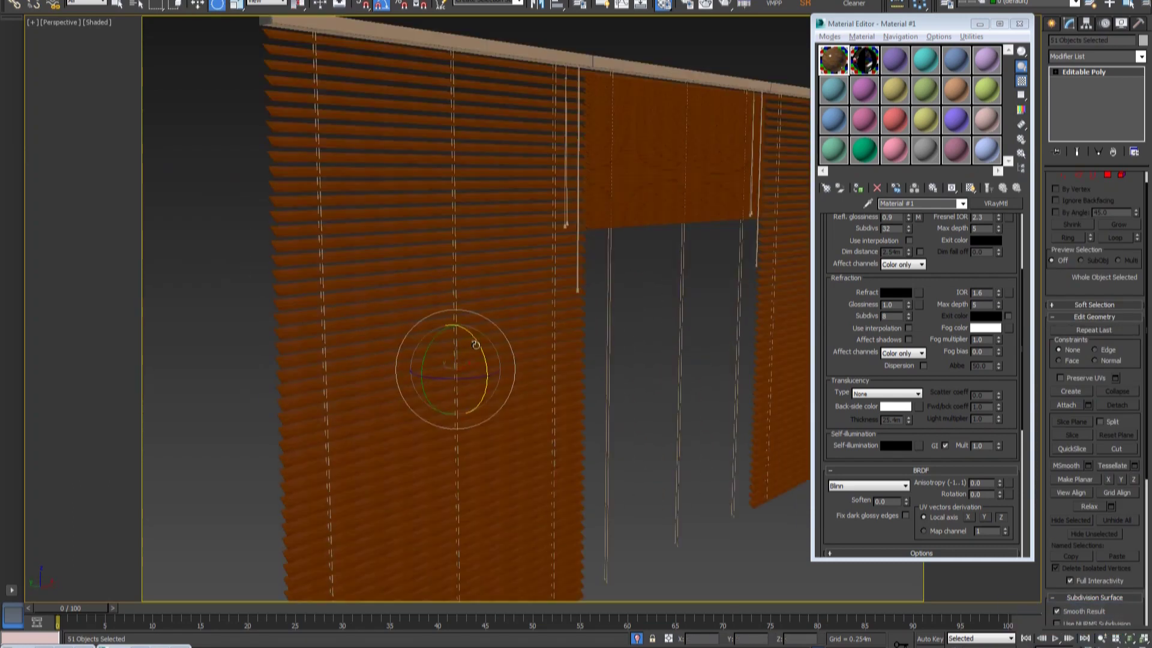
drag(476, 345, 481, 478)
right_click(480, 478)
drag(298, 5, 296, 31)
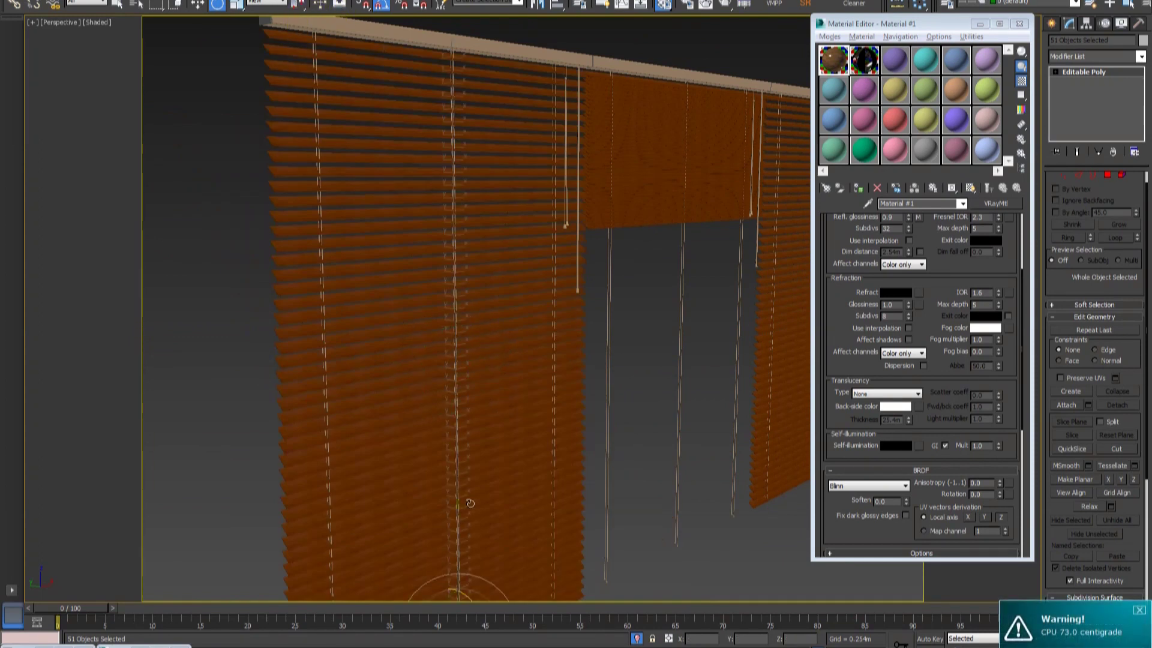
Tilt the 51 slats -40° about the X axis.
scroll(470, 503, down, 5)
alt+middle_drag(471, 502, 506, 394)
scroll(534, 398, up, 5)
drag(521, 379, 529, 351)
drag(530, 351, 527, 354)
alt+middle_drag(526, 354, 433, 394)
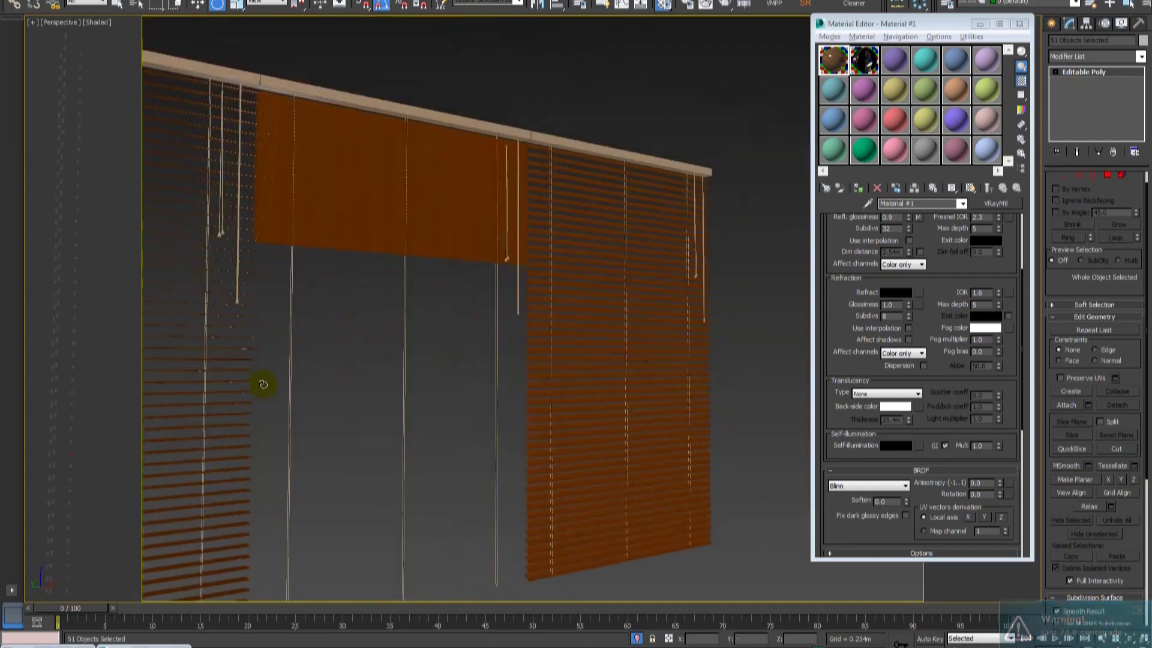
Clear the slat selection and select all 209 blind objects.
scroll(433, 394, down, 5)
click(502, 483)
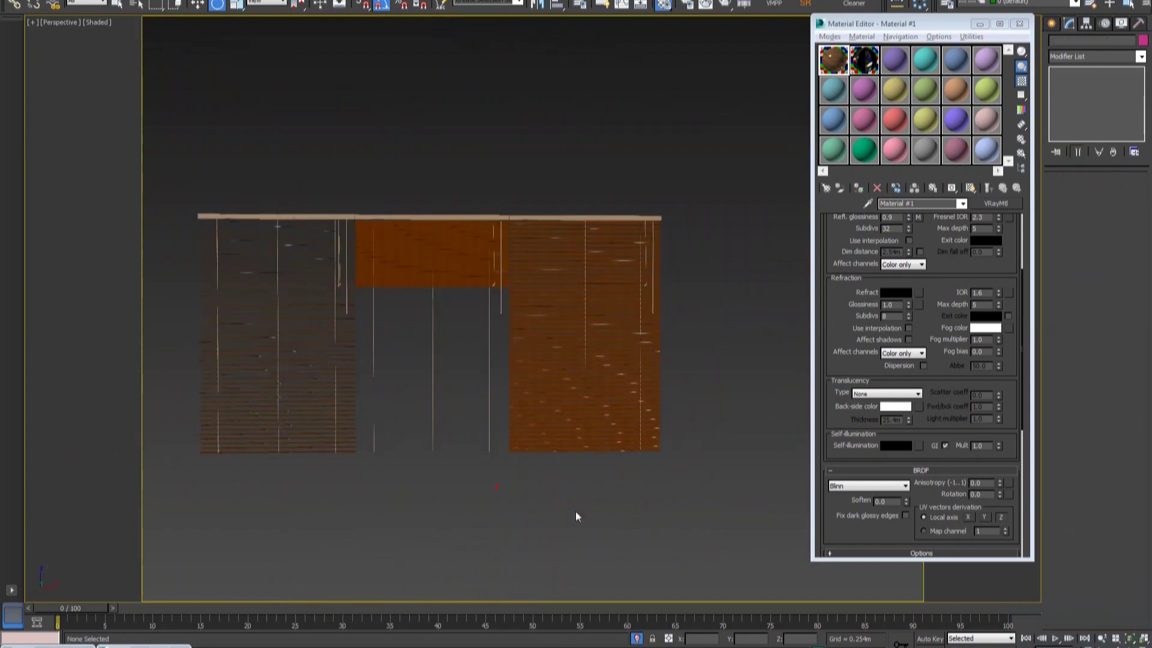
scroll(636, 489, down, 3)
key(ctrl+a)
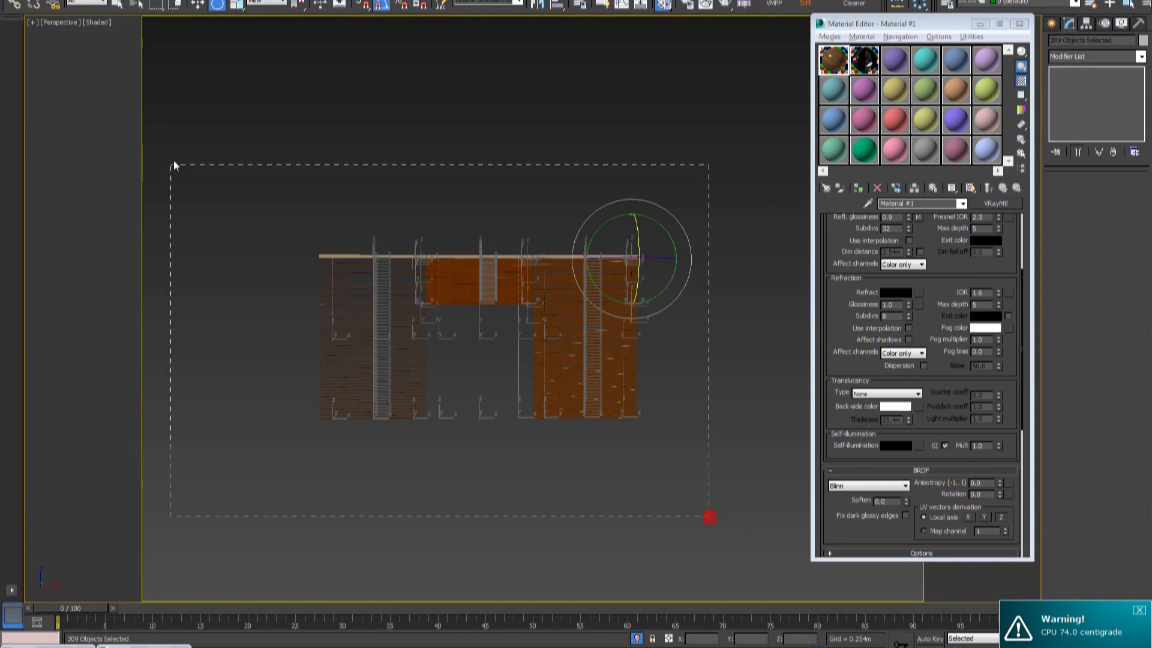
Group the 209 blind objects as 'am 60 2' and exit Isolate Selection.
key(w)
click(117, 5)
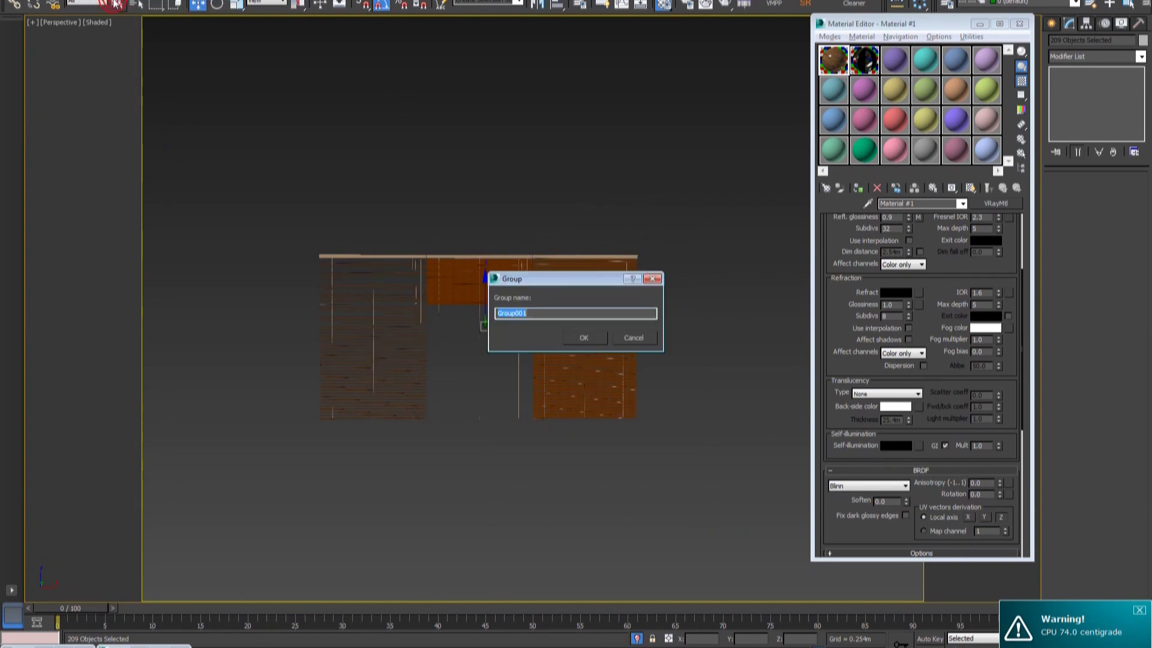
text(am 60)
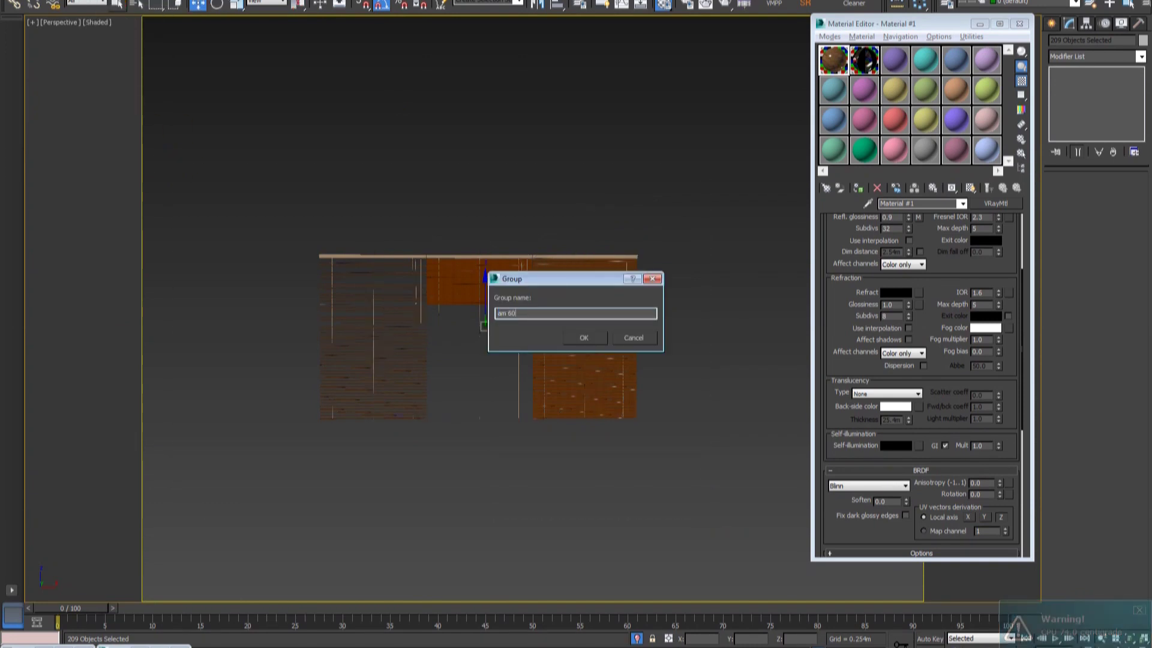
text( 2)
key(Return)
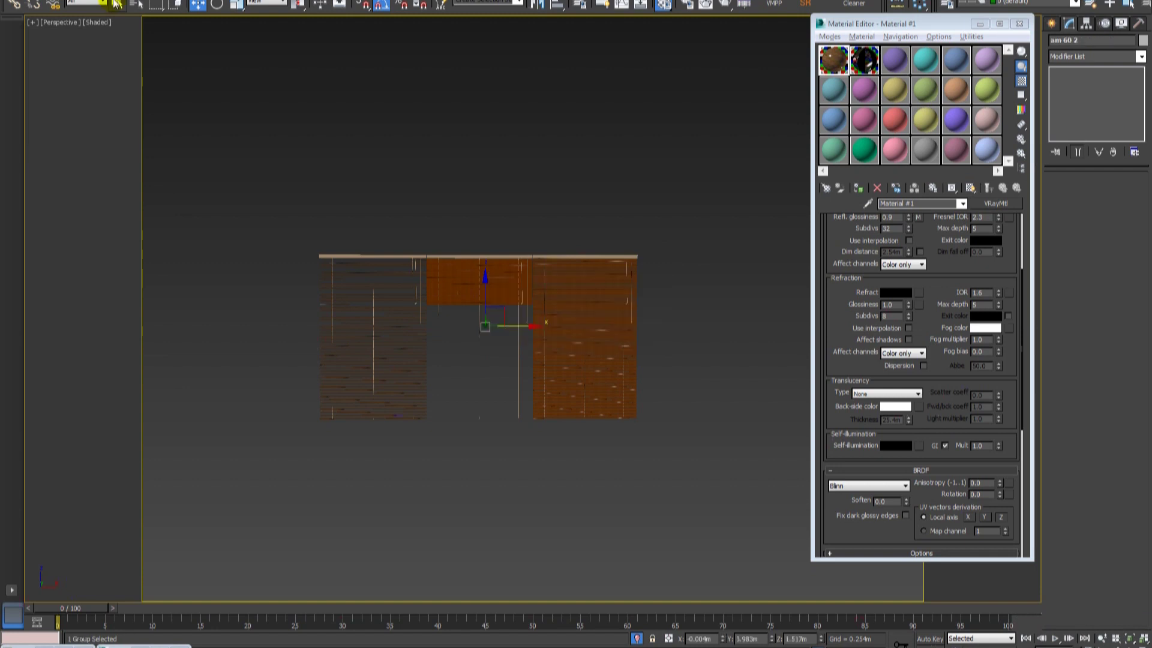
click(637, 639)
mouse_move(481, 367)
middle_down()
mouse_move(478, 330)
mouse_move(362, 344)
mouse_move(529, 401)
mouse_move(550, 391)
mouse_move(550, 403)
mouse_move(520, 383)
mouse_move(571, 419)
middle_up()
scroll(478, 437, down, 3)
scroll(419, 354, up, 8)
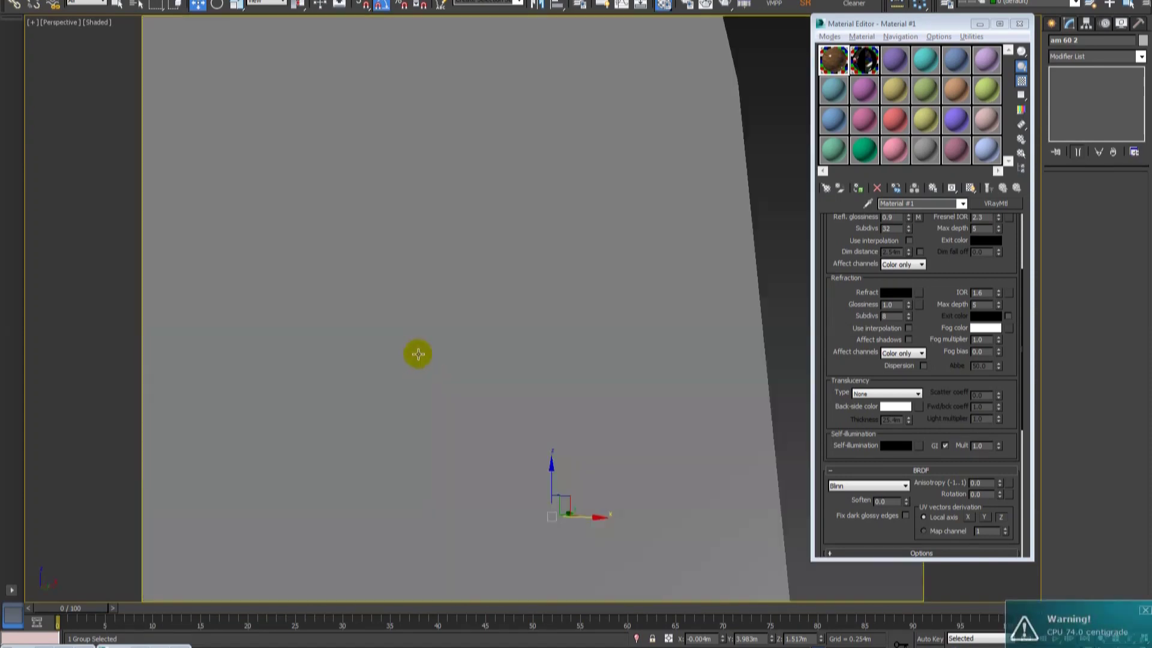
scroll(504, 478, down, 5)
scroll(582, 319, up, 1)
scroll(522, 331, up, 5)
scroll(600, 260, down, 4)
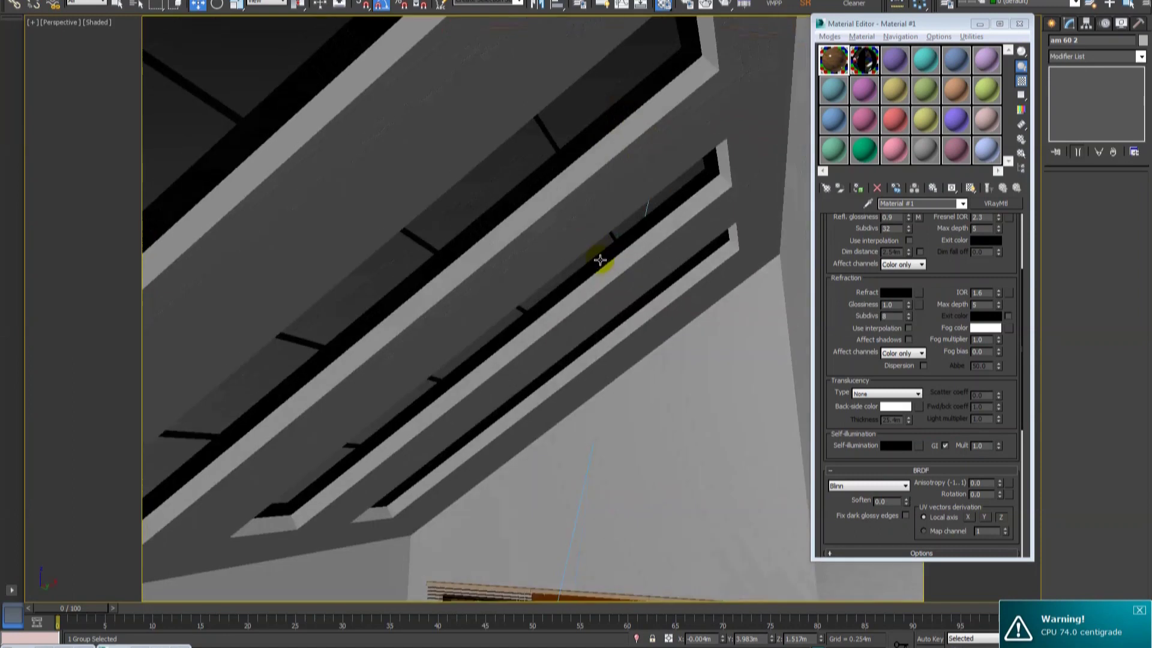
alt+middle_drag(600, 260, 730, 194)
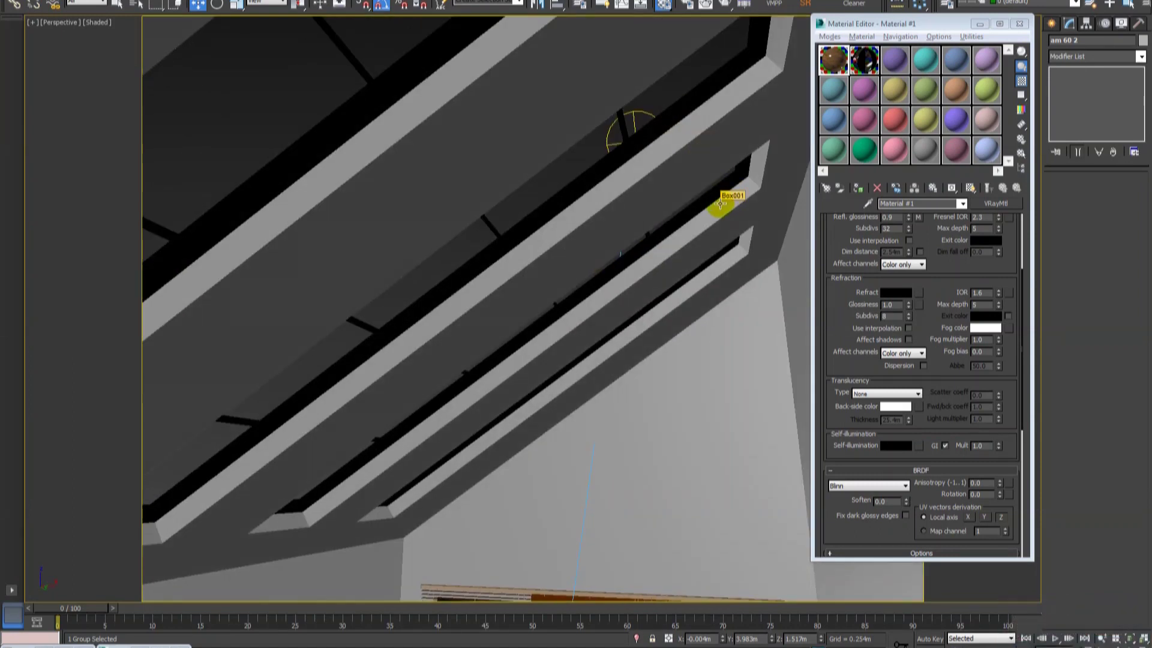
scroll(517, 172, up, 4)
scroll(581, 190, down, 4)
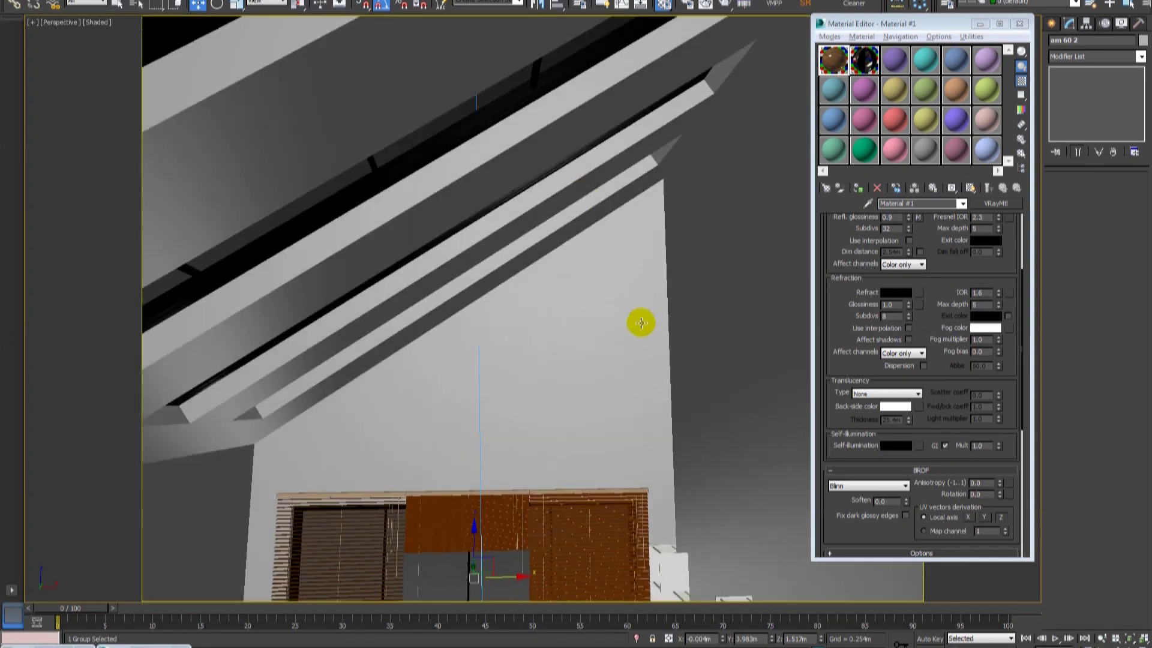
scroll(590, 205, up, 2)
scroll(604, 327, down, 3)
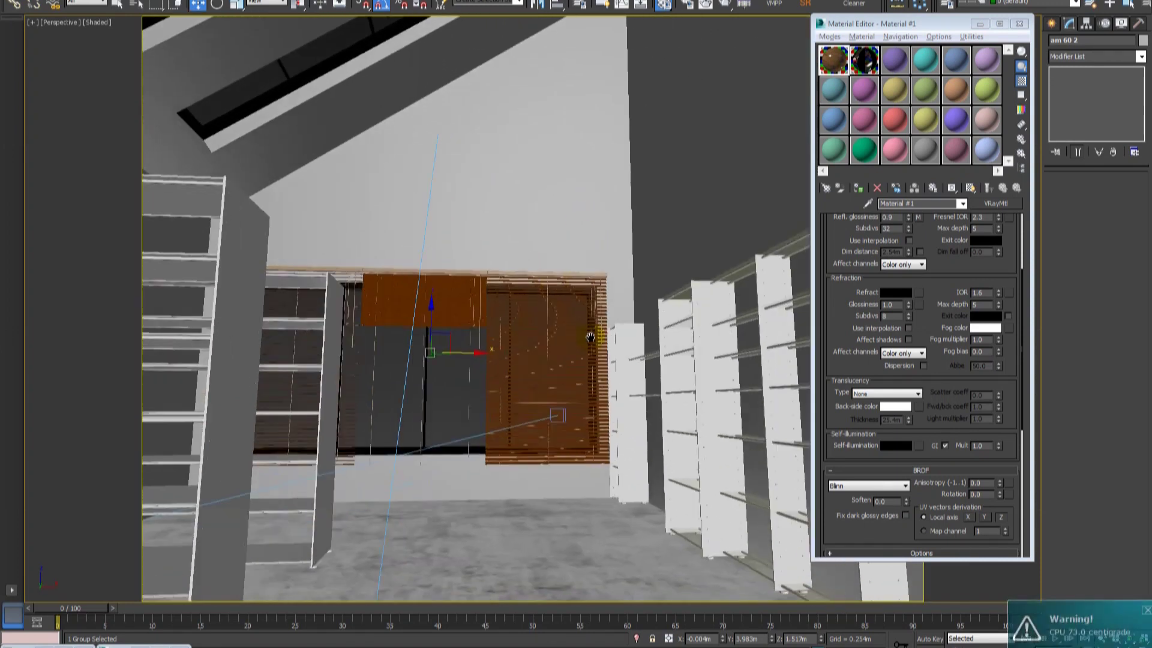